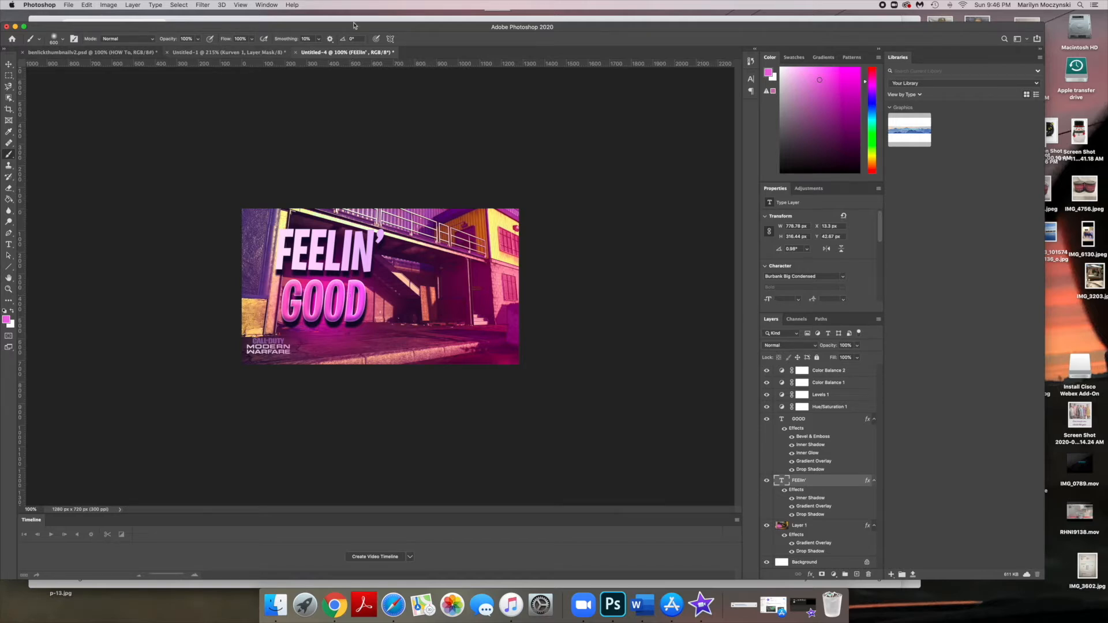
- Create a new 1280 × 720 px document at 300 pixels/inch
{"action": "left_click", "coordinate": [68, 4]}
{"action": "left_click", "coordinate": [86, 18]}
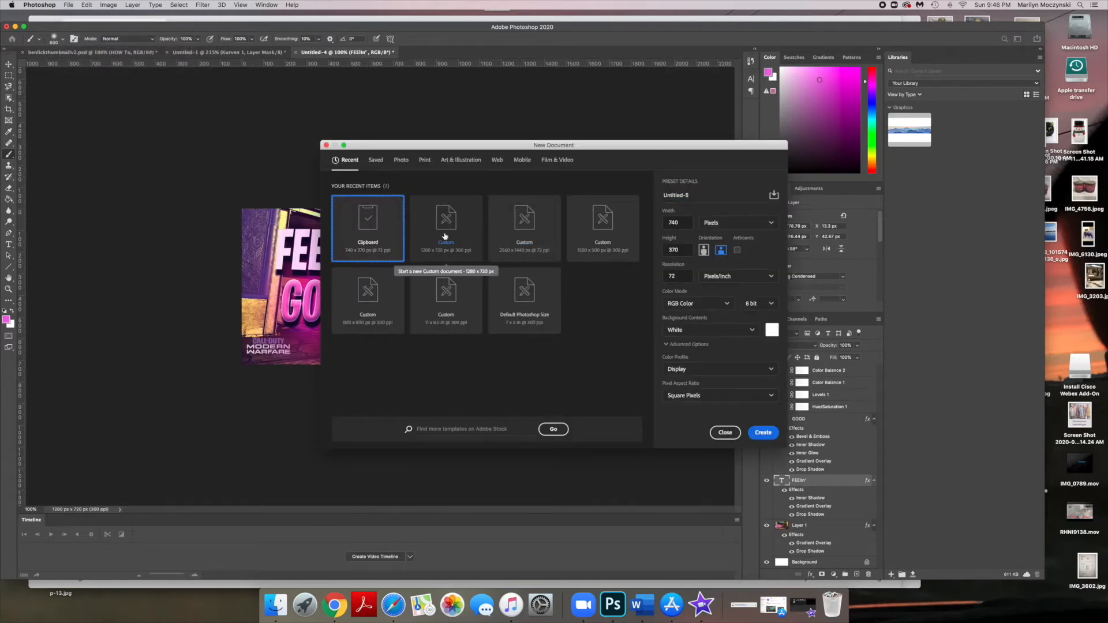
{"action": "left_click", "coordinate": [439, 257]}
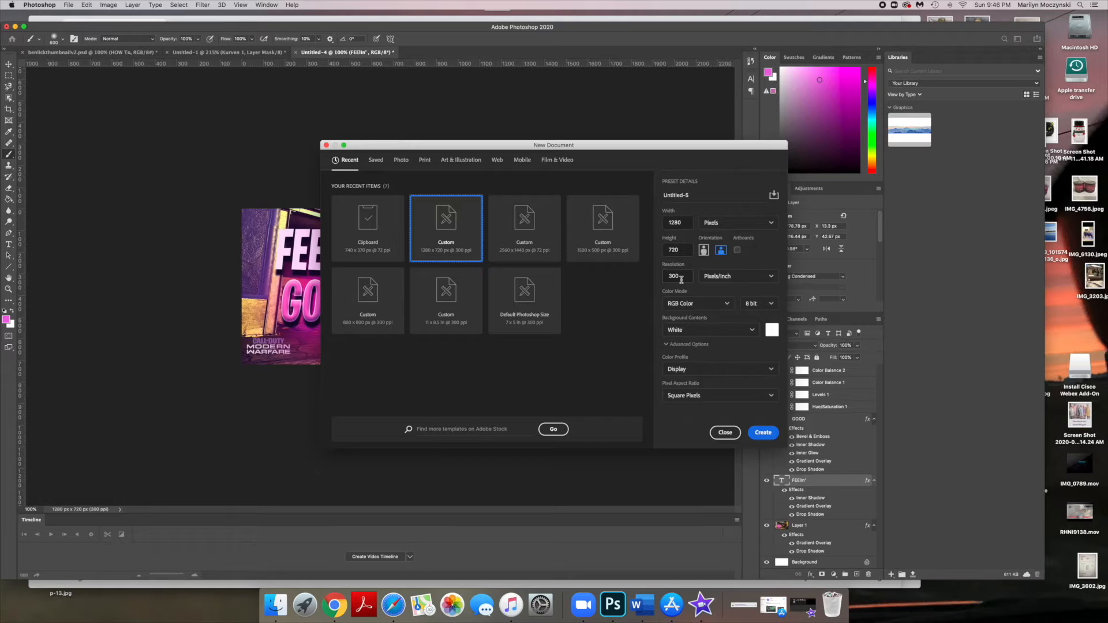
{"action": "left_click", "coordinate": [762, 433]}
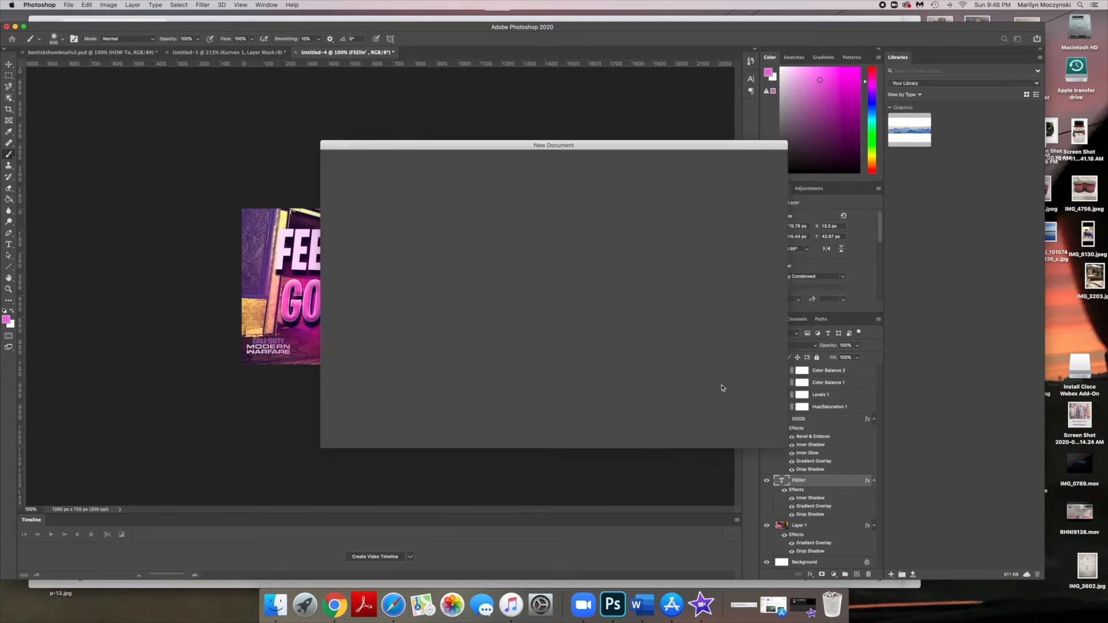
- Switch to Chrome and search Google Images for atlas superstore map
{"action": "left_click", "coordinate": [335, 605]}
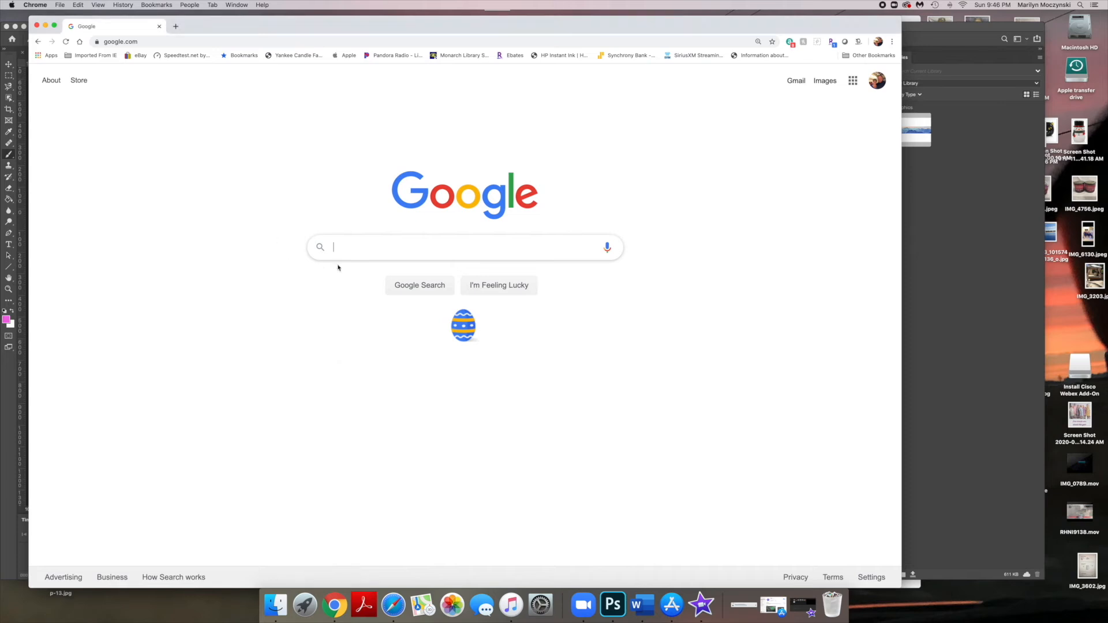
{"action": "type", "text": "at"}
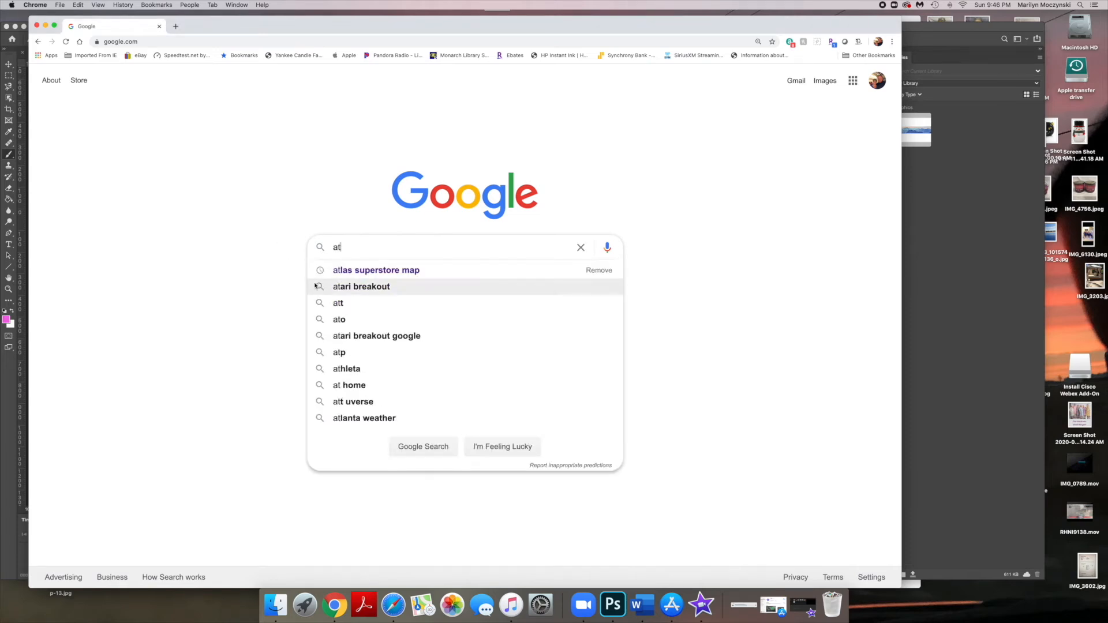
{"action": "left_click", "coordinate": [340, 271]}
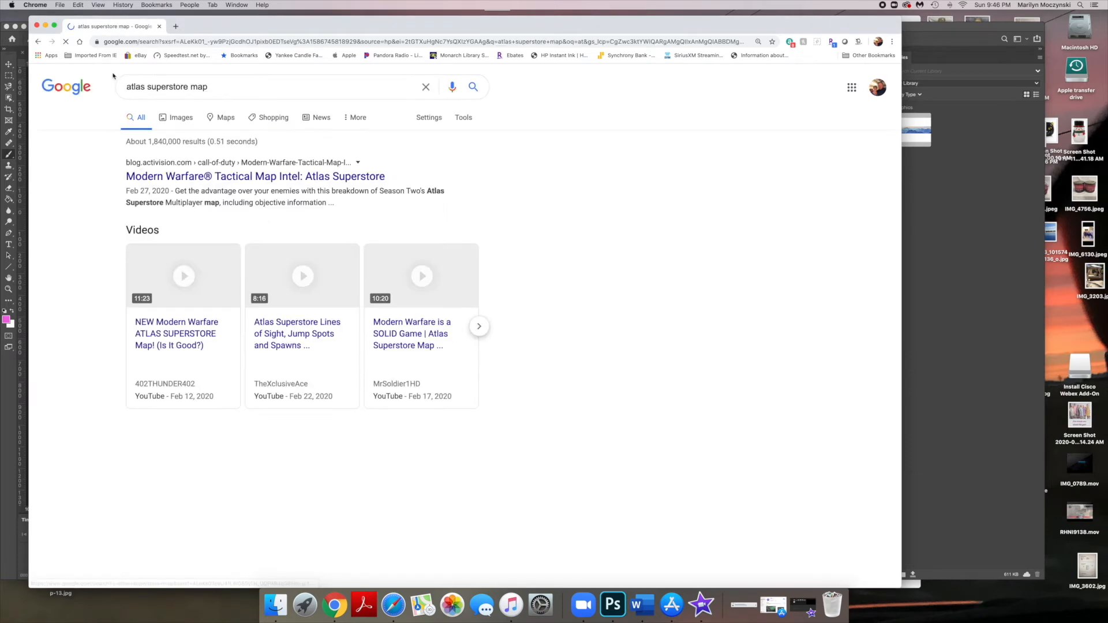
{"action": "left_click", "coordinate": [173, 120]}
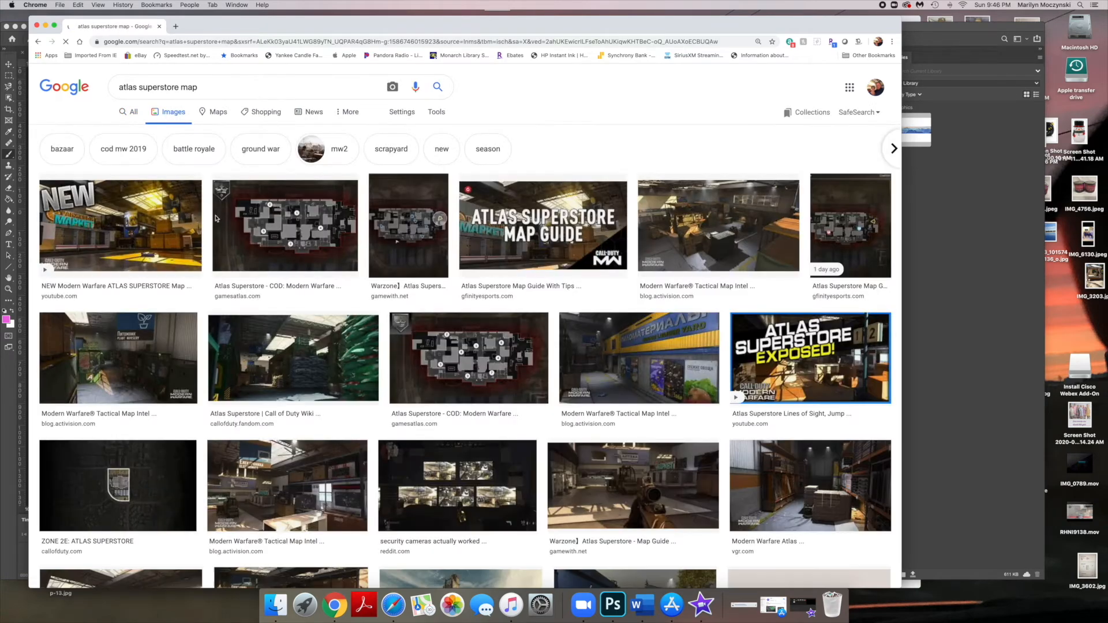
- Copy the Modern Warfare screenshot of the yellow building from the image results
{"action": "scroll", "coordinate": [194, 243], "scroll_direction": "down", "scroll_amount": 2}
{"action": "scroll", "coordinate": [195, 243], "scroll_direction": "down", "scroll_amount": 10}
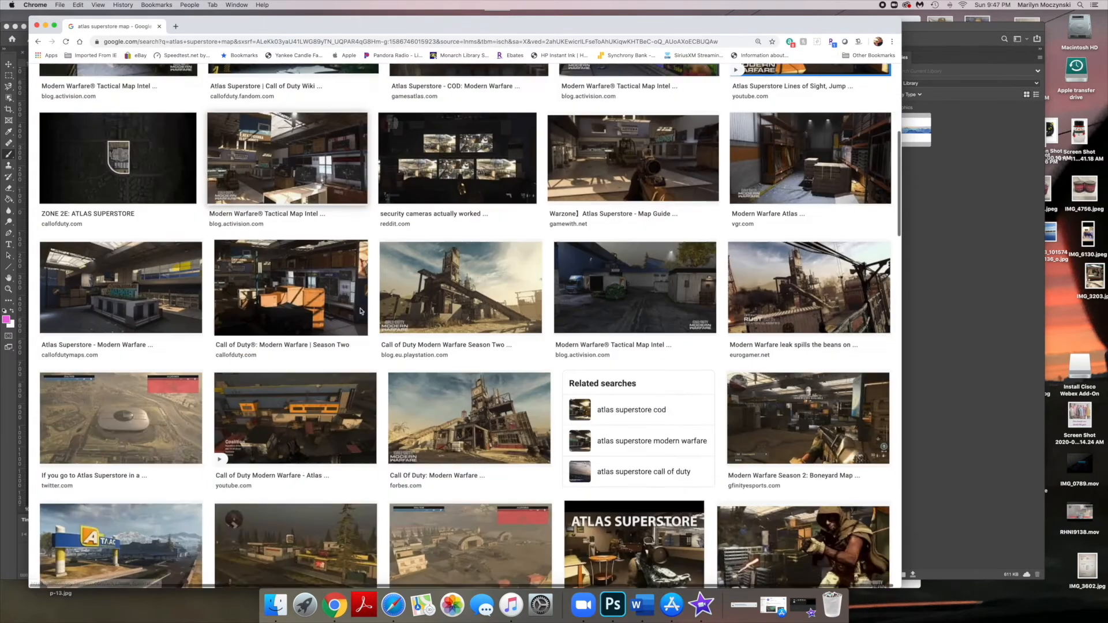
{"action": "scroll", "coordinate": [360, 312], "scroll_direction": "down", "scroll_amount": 5}
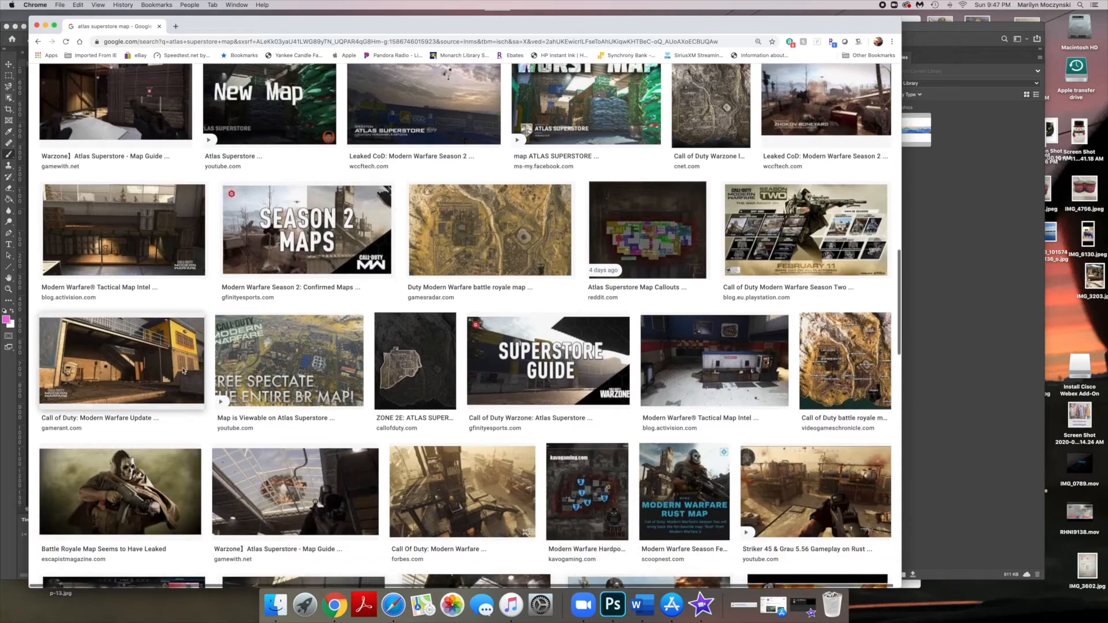
{"action": "left_click", "coordinate": [121, 358]}
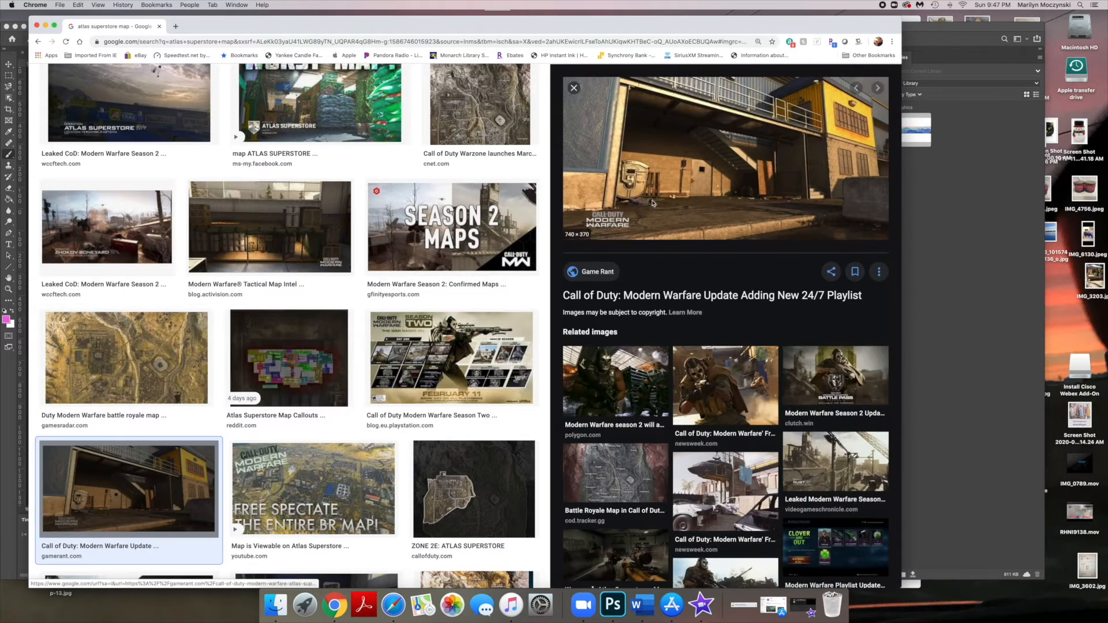
{"action": "right_click", "coordinate": [745, 142]}
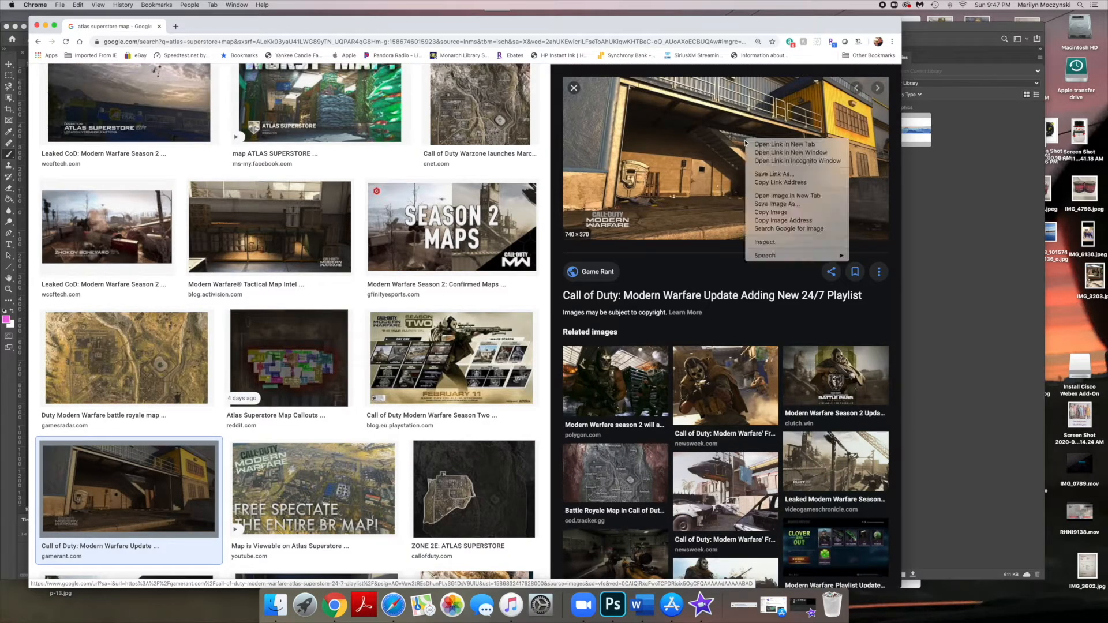
{"action": "left_click", "coordinate": [781, 212]}
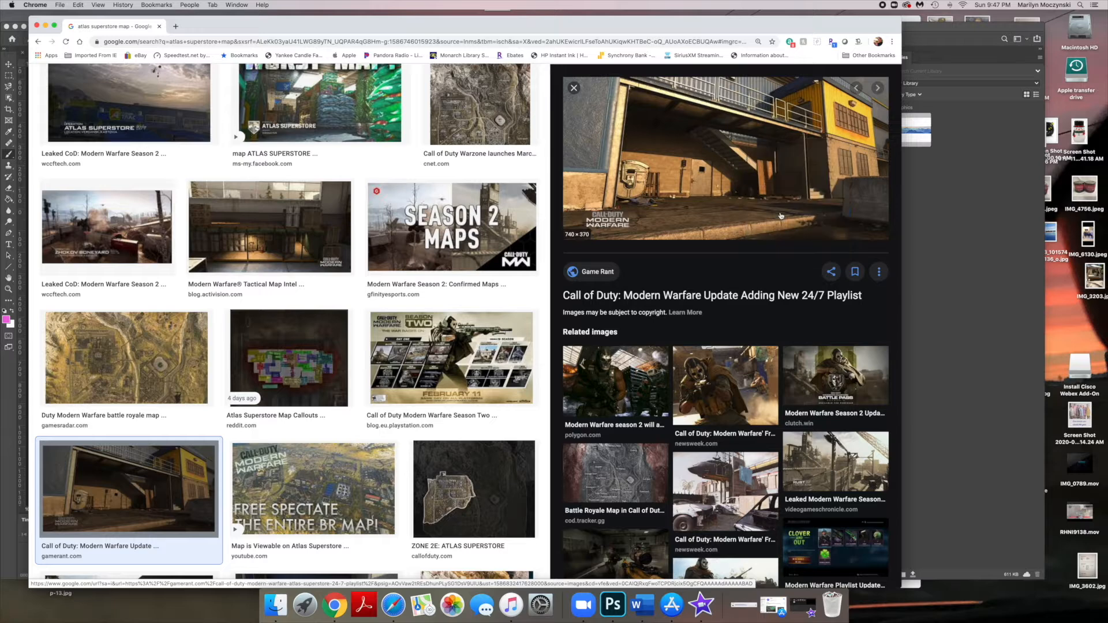
- Paste the copied image into the new Photoshop document and scale it up to fill the whole canvas
{"action": "left_click", "coordinate": [612, 605]}
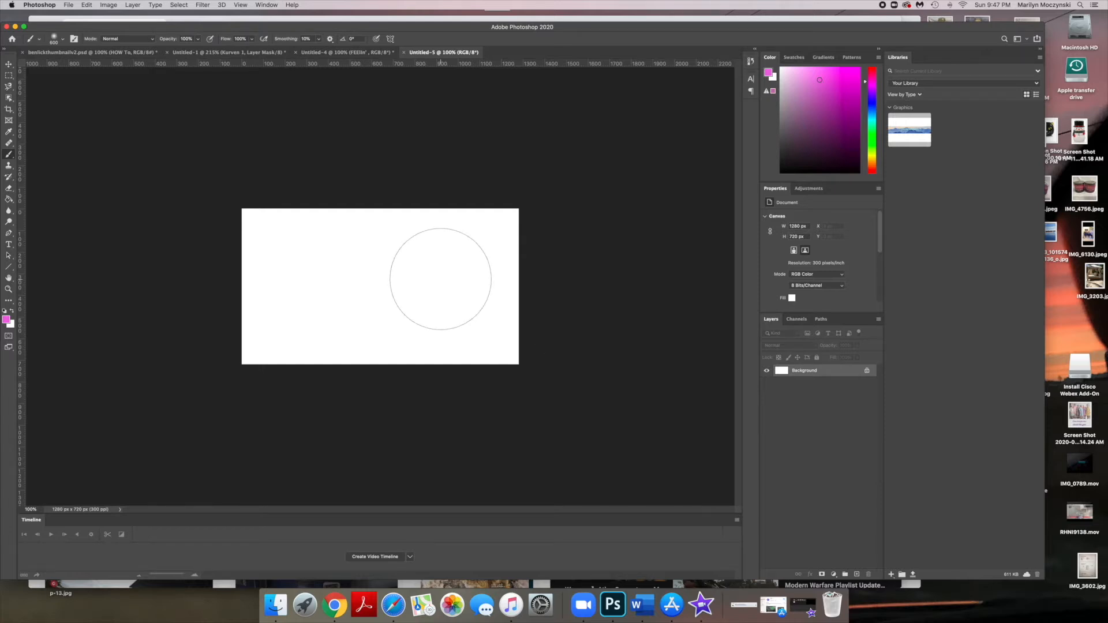
{"action": "left_click_drag", "start_coordinate": [444, 284], "coordinate": [444, 281]}
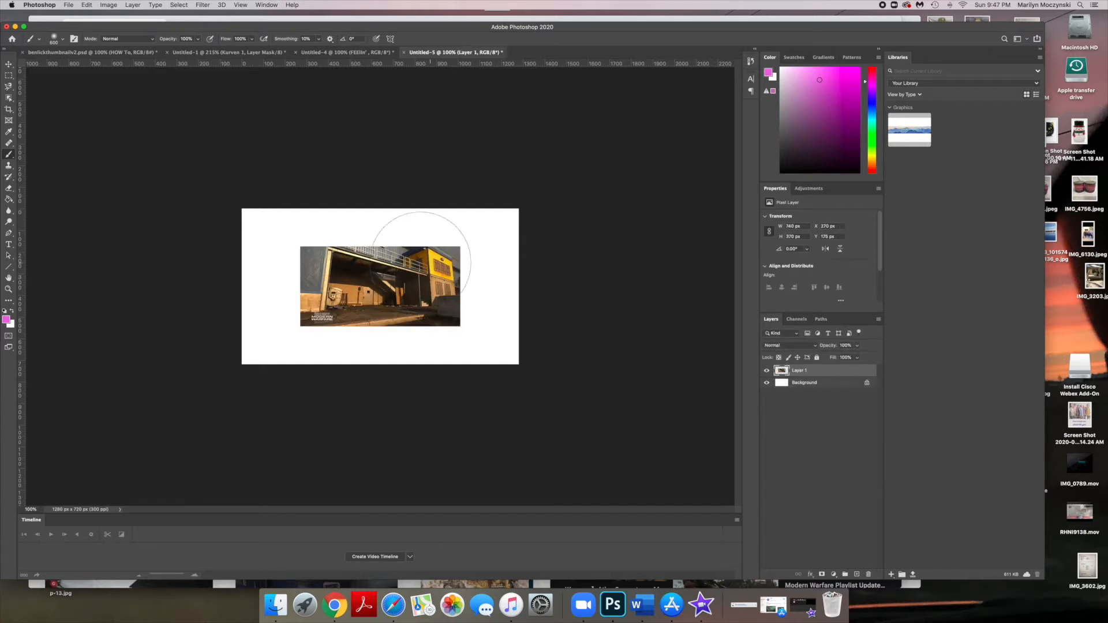
{"action": "left_click", "coordinate": [8, 64]}
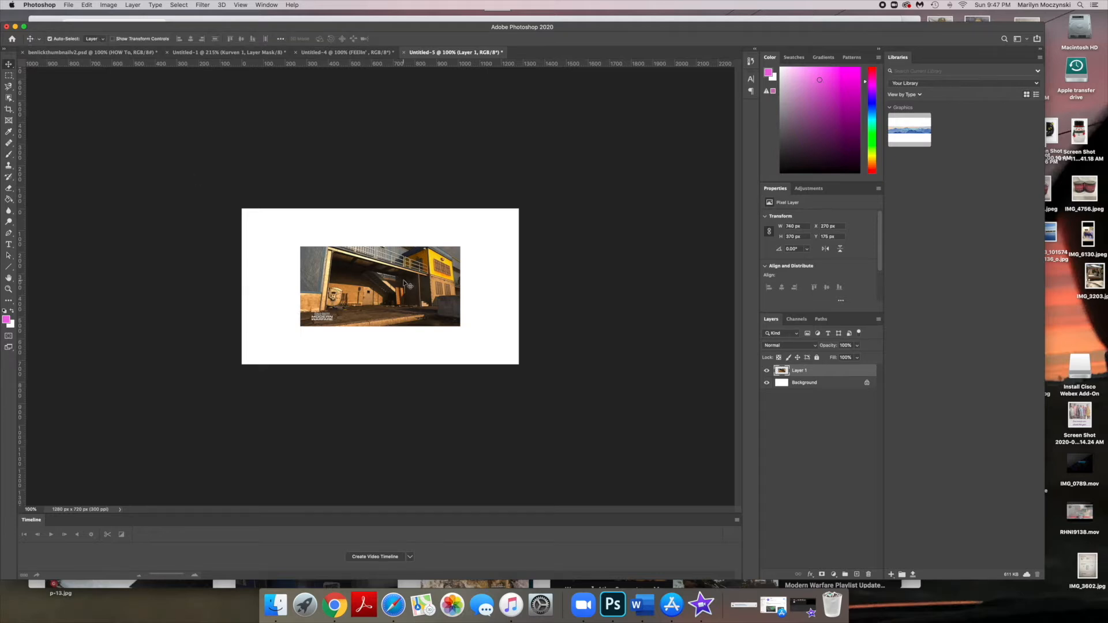
{"action": "key", "text": "super+t"}
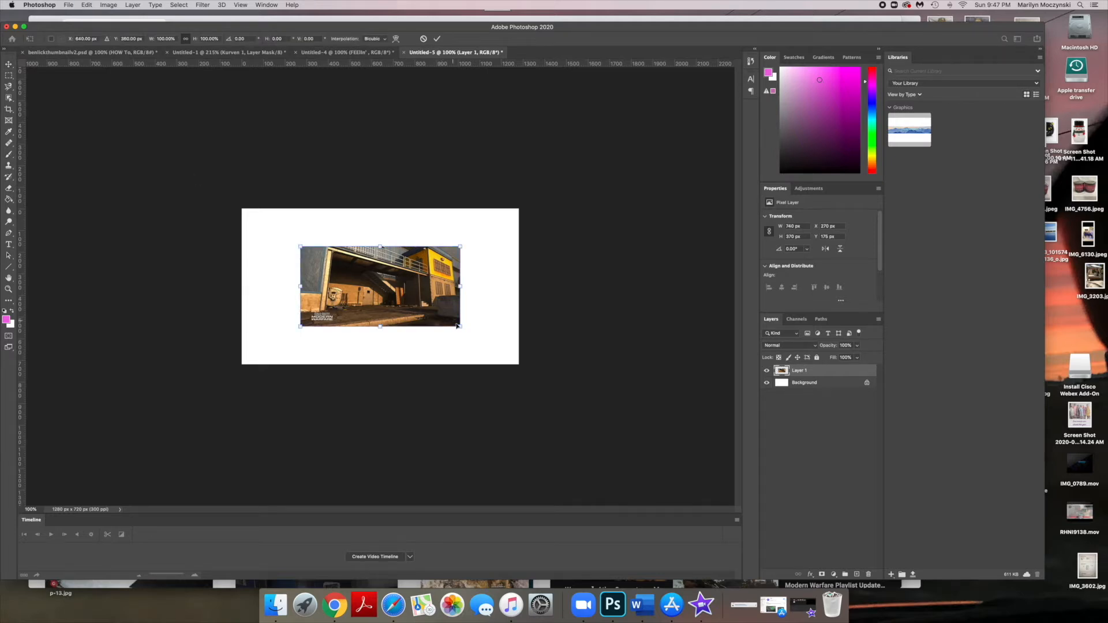
{"action": "left_click_drag", "start_coordinate": [461, 327], "coordinate": [542, 367]}
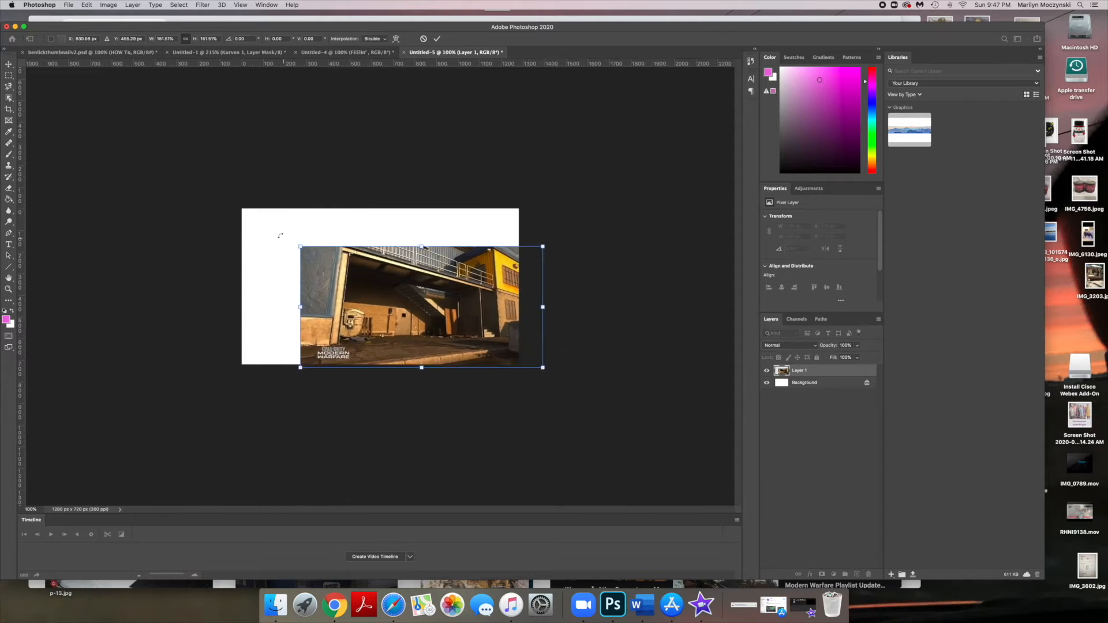
{"action": "left_click_drag", "start_coordinate": [300, 247], "coordinate": [227, 199]}
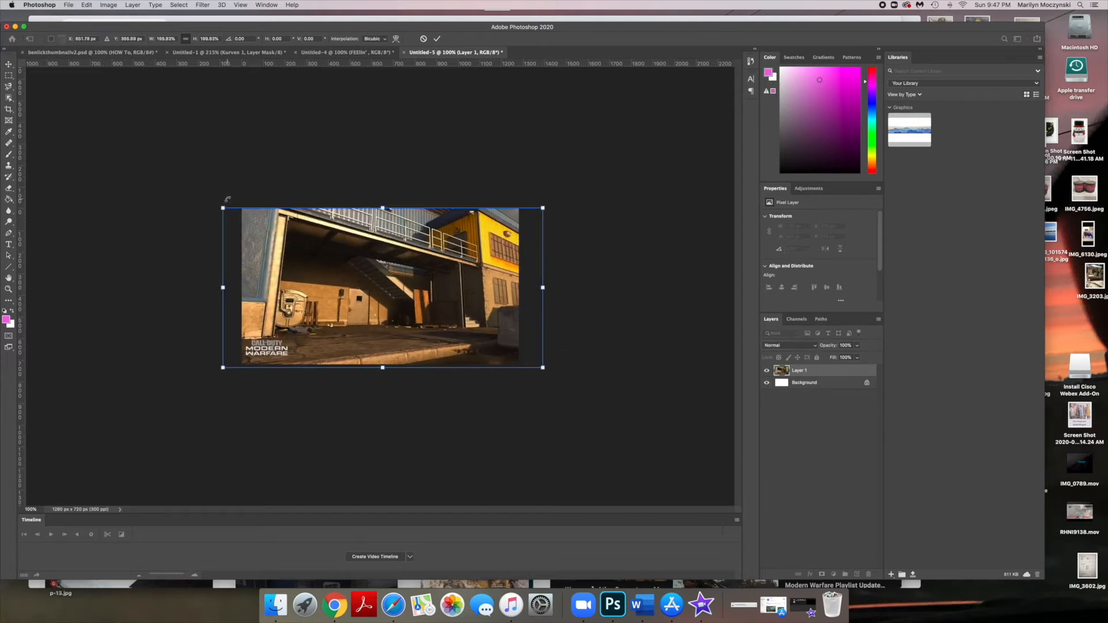
{"action": "key", "text": "Return"}
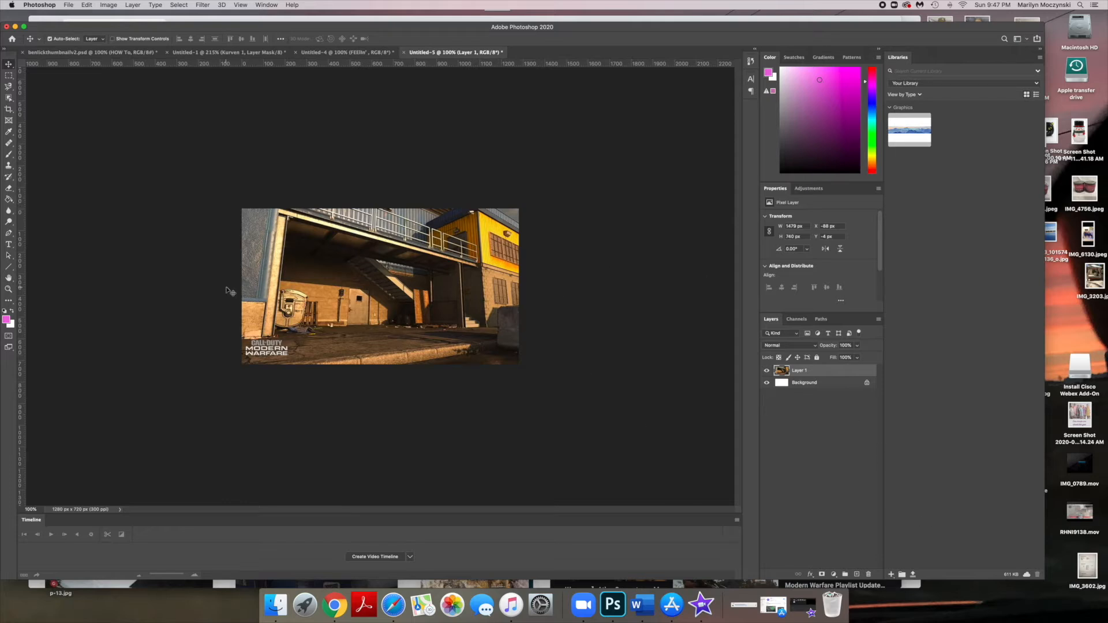
- Open the image layer's style settings and add a Gradient Overlay effect
{"action": "double_click", "coordinate": [835, 373]}
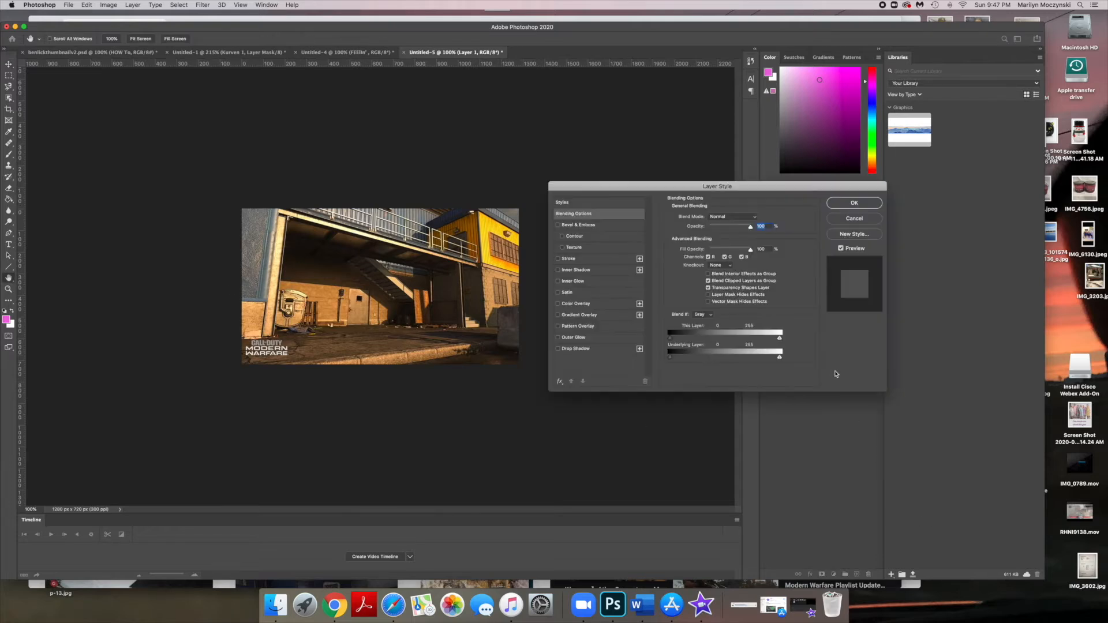
{"action": "left_click_drag", "start_coordinate": [706, 185], "coordinate": [699, 123]}
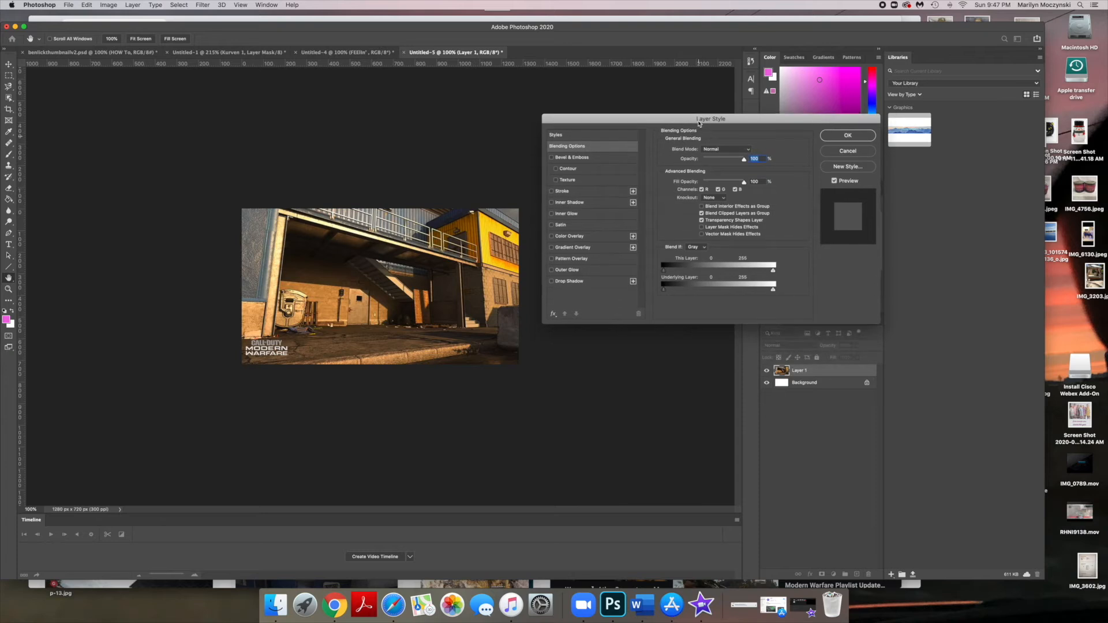
{"action": "left_click", "coordinate": [594, 249]}
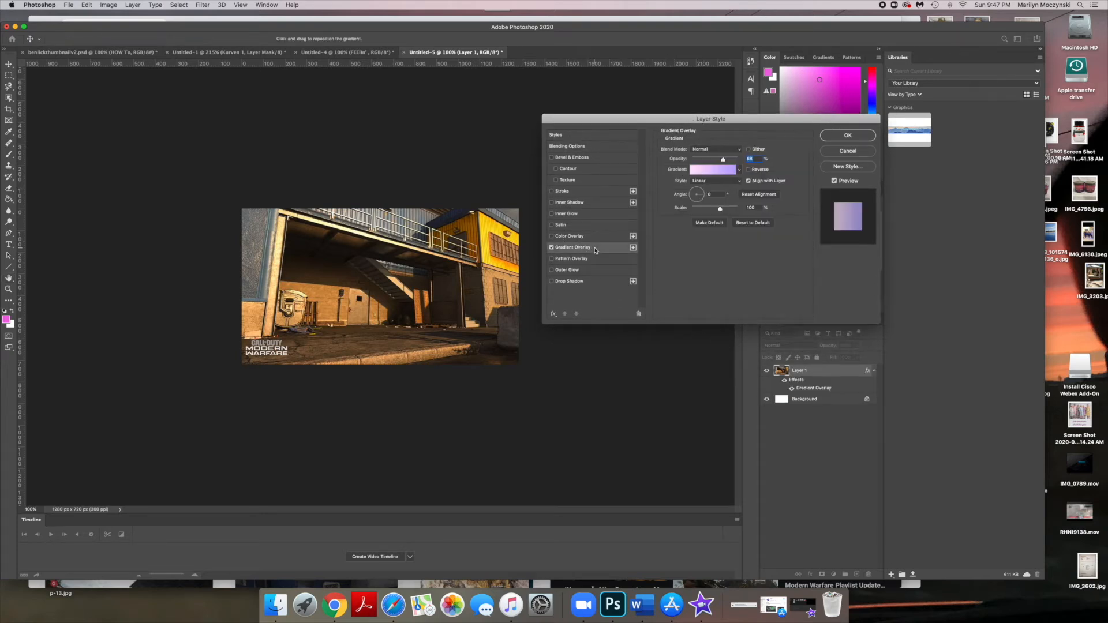
- Set the gradient's left color stop to near-black #010001
{"action": "left_click", "coordinate": [716, 170]}
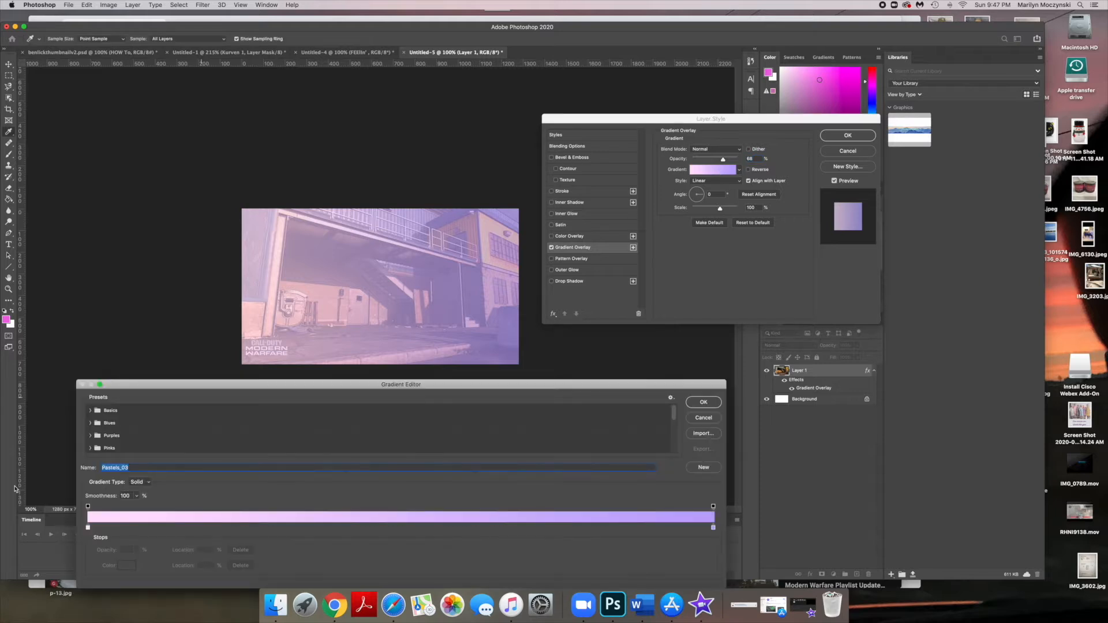
{"action": "left_click", "coordinate": [88, 528]}
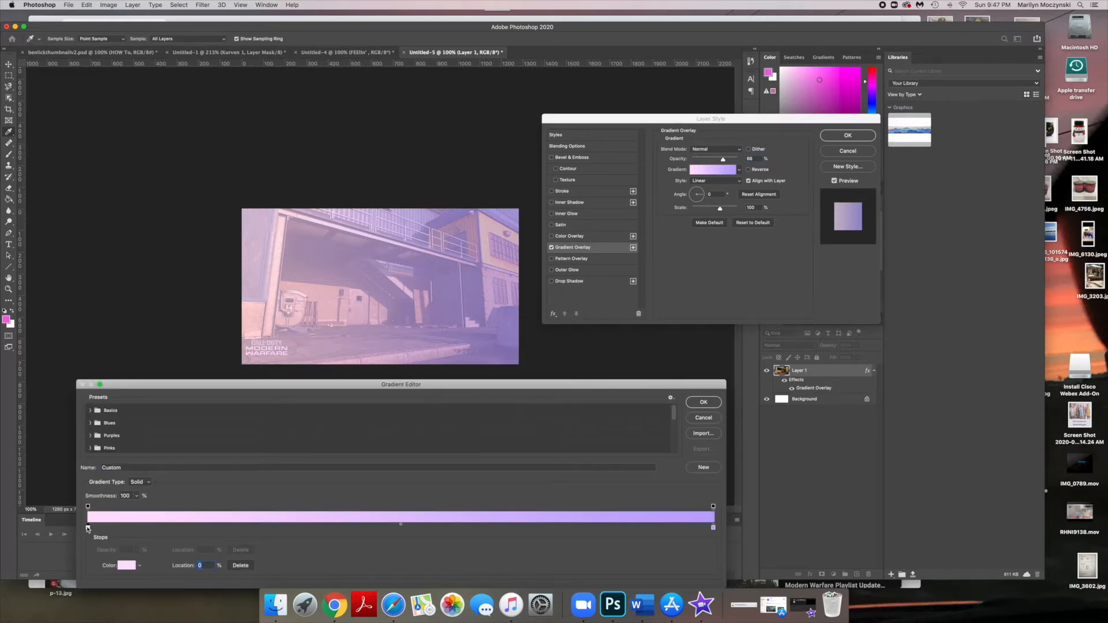
{"action": "double_click", "coordinate": [88, 528]}
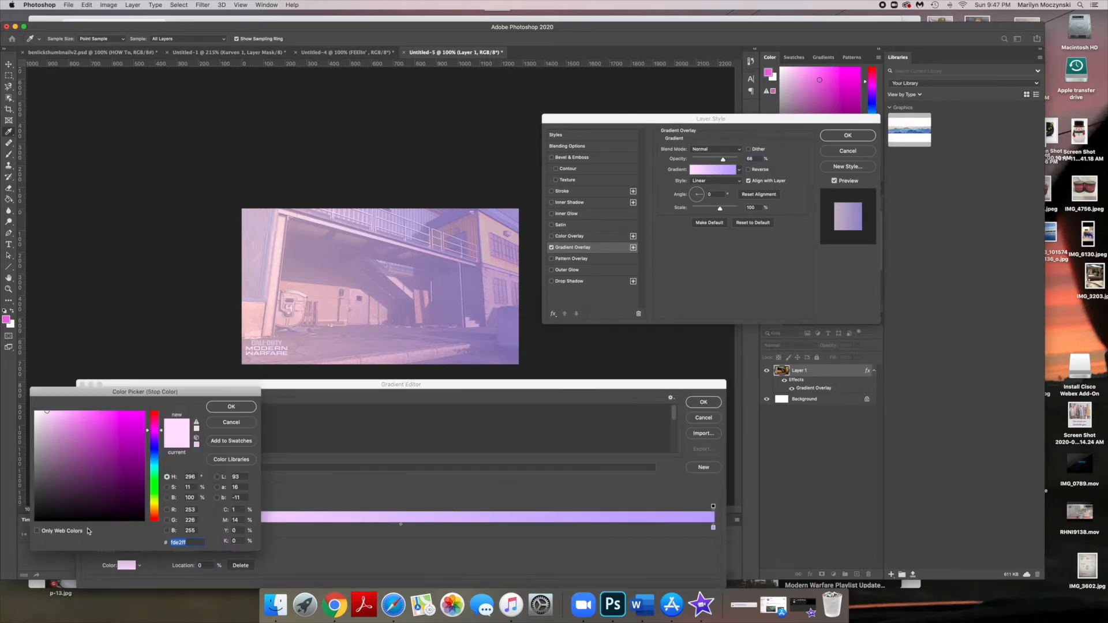
{"action": "left_click_drag", "start_coordinate": [57, 519], "coordinate": [118, 521]}
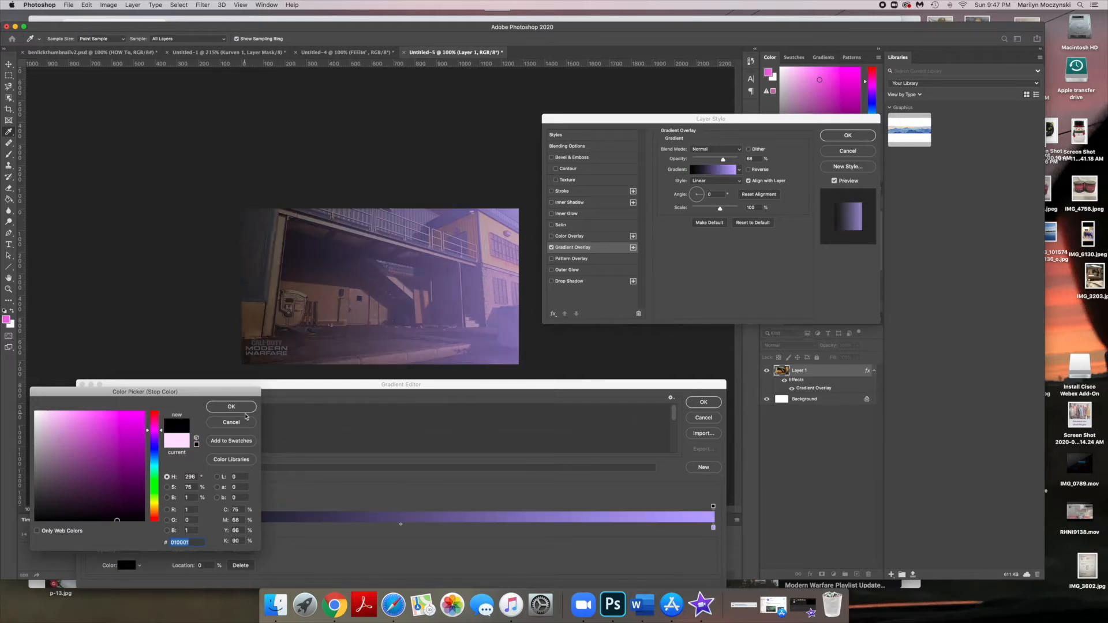
{"action": "left_click", "coordinate": [231, 407]}
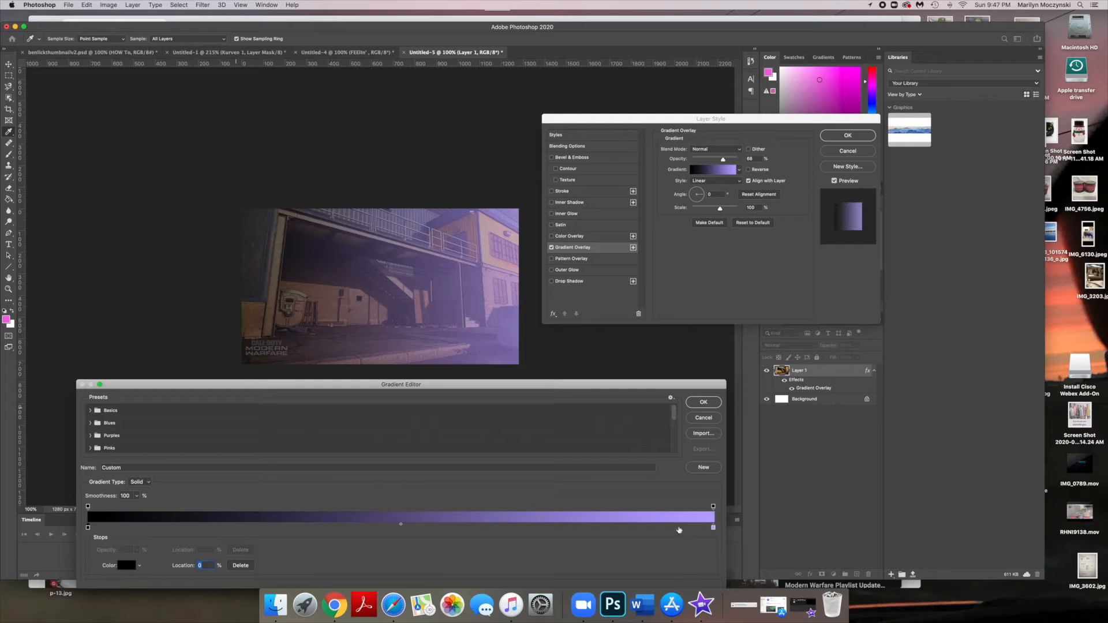
- Set the gradient's right color stop to magenta #e914f1 and confirm the gradient
{"action": "double_click", "coordinate": [713, 527]}
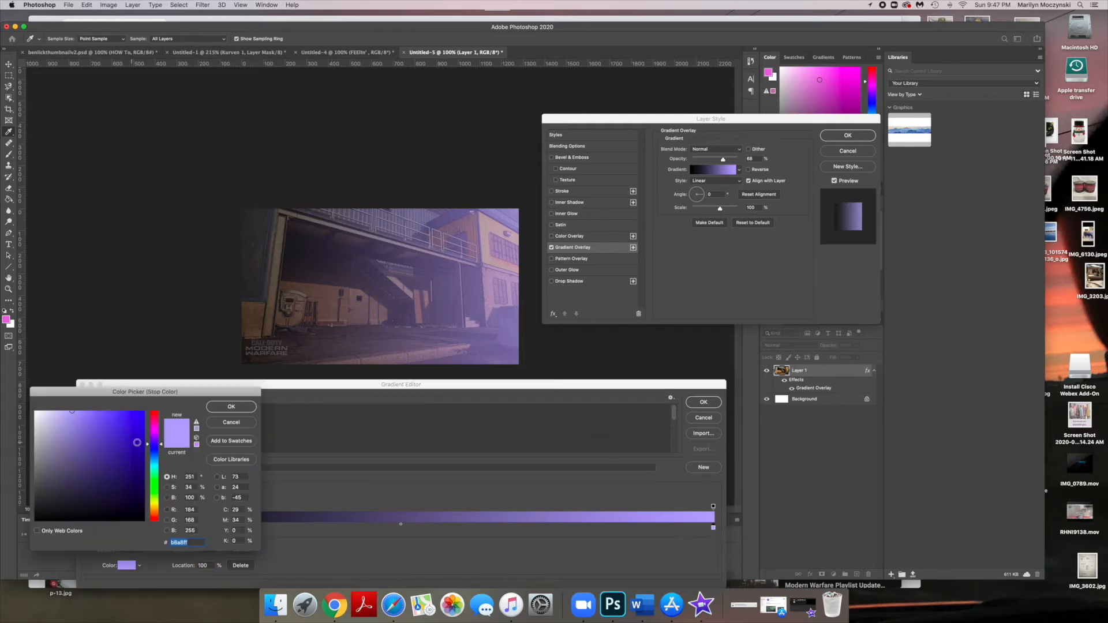
{"action": "left_click_drag", "start_coordinate": [122, 421], "coordinate": [139, 416]}
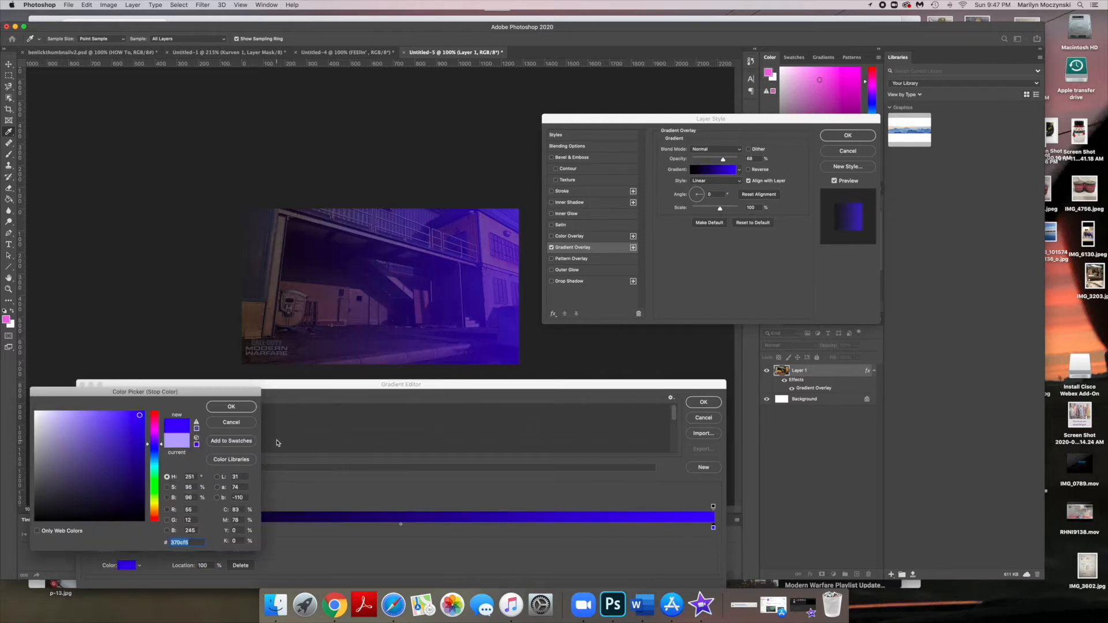
{"action": "left_click", "coordinate": [156, 436]}
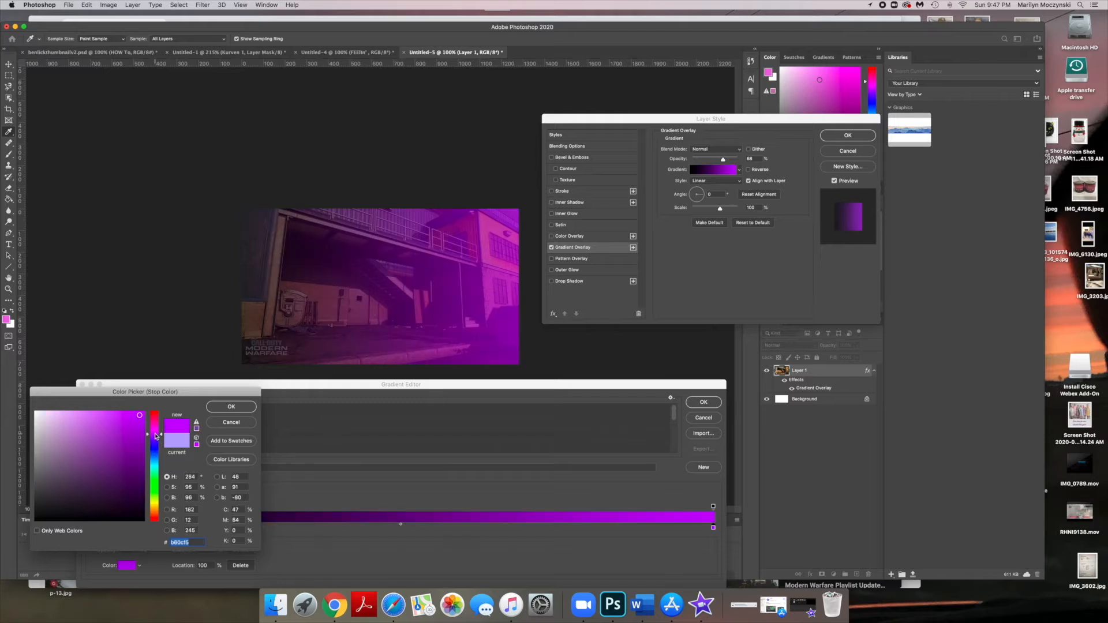
{"action": "mouse_move", "coordinate": [155, 433]}
{"action": "left_mouse_down"}
{"action": "mouse_move", "coordinate": [126, 413]}
{"action": "mouse_move", "coordinate": [136, 416]}
{"action": "left_mouse_up"}
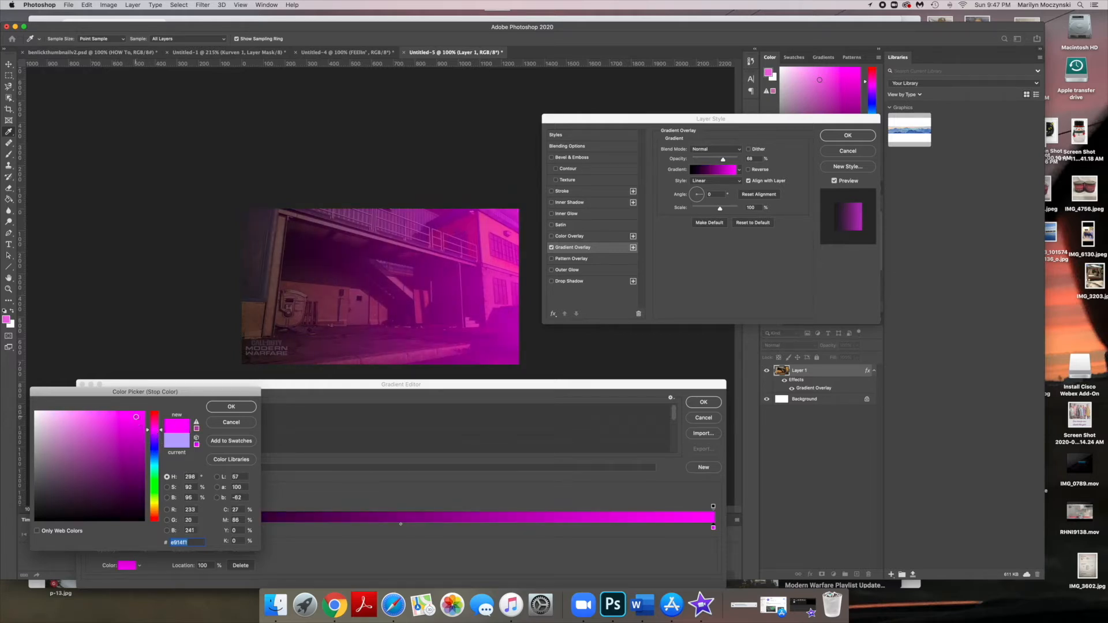
{"action": "left_click", "coordinate": [225, 411]}
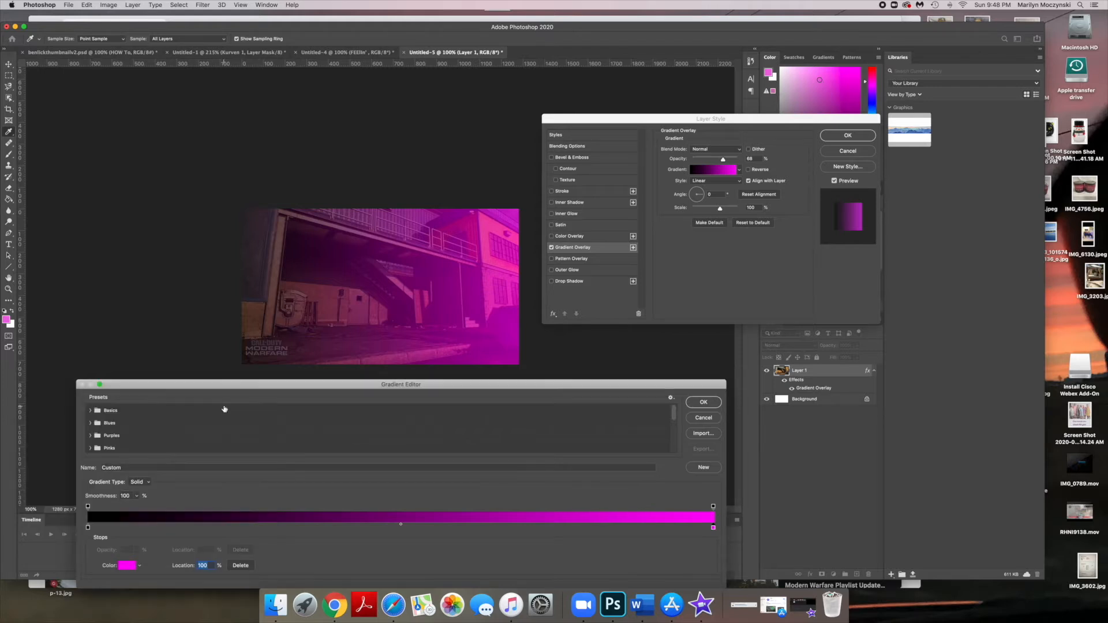
{"action": "left_click", "coordinate": [703, 402]}
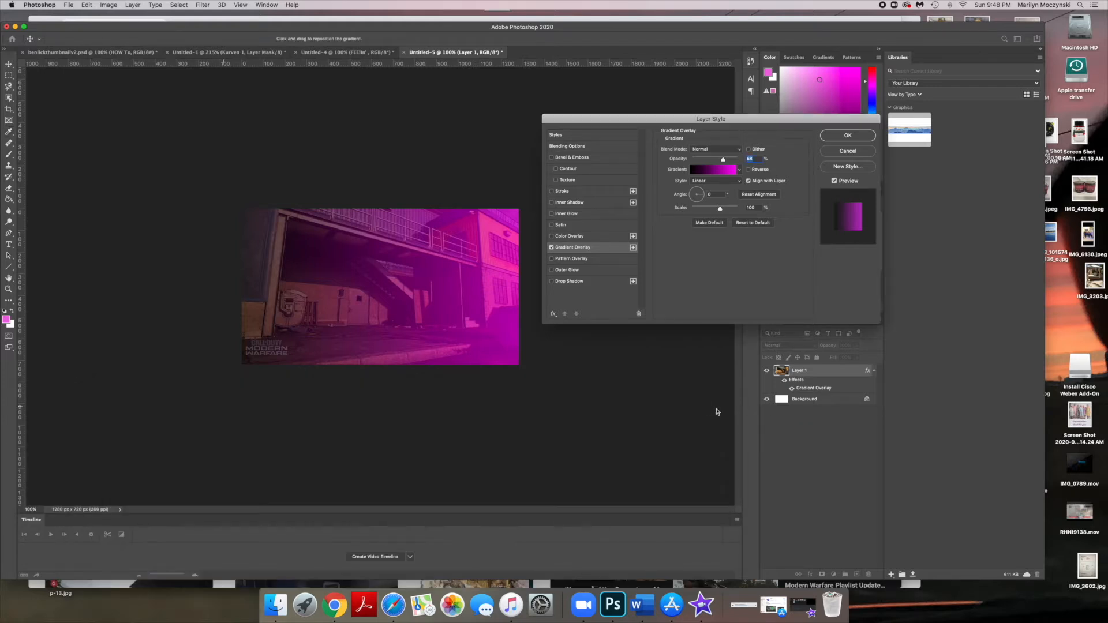
{"action": "left_click", "coordinate": [708, 171]}
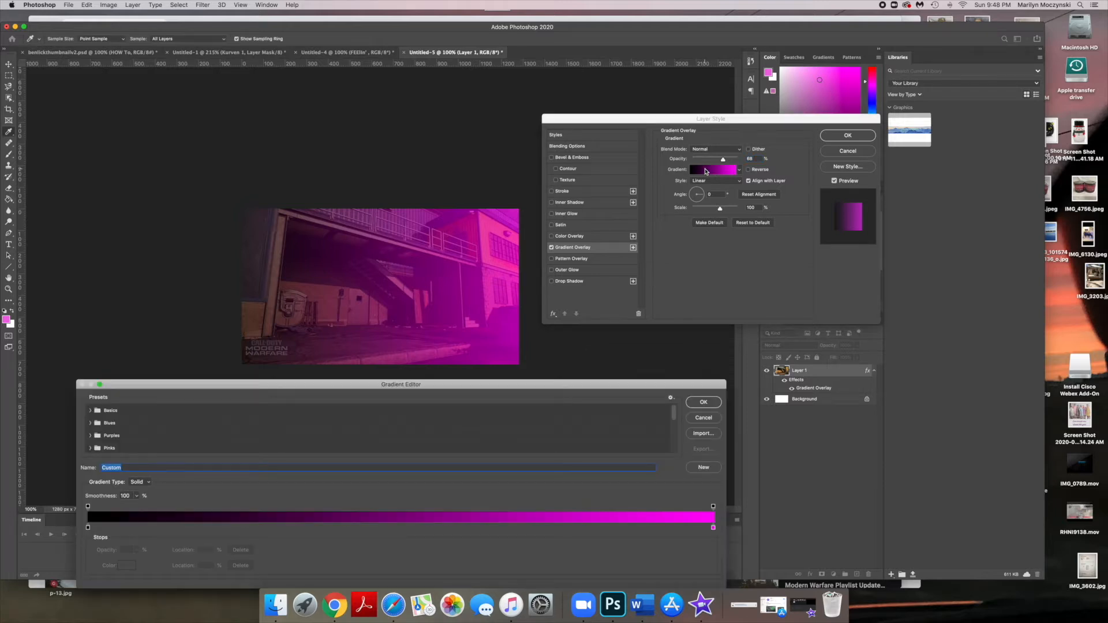
{"action": "left_click", "coordinate": [713, 402]}
- Set the background gradient overlay's blend mode to Soft Light, raise its opacity slightly, and confirm the layer style
{"action": "left_click", "coordinate": [726, 150]}
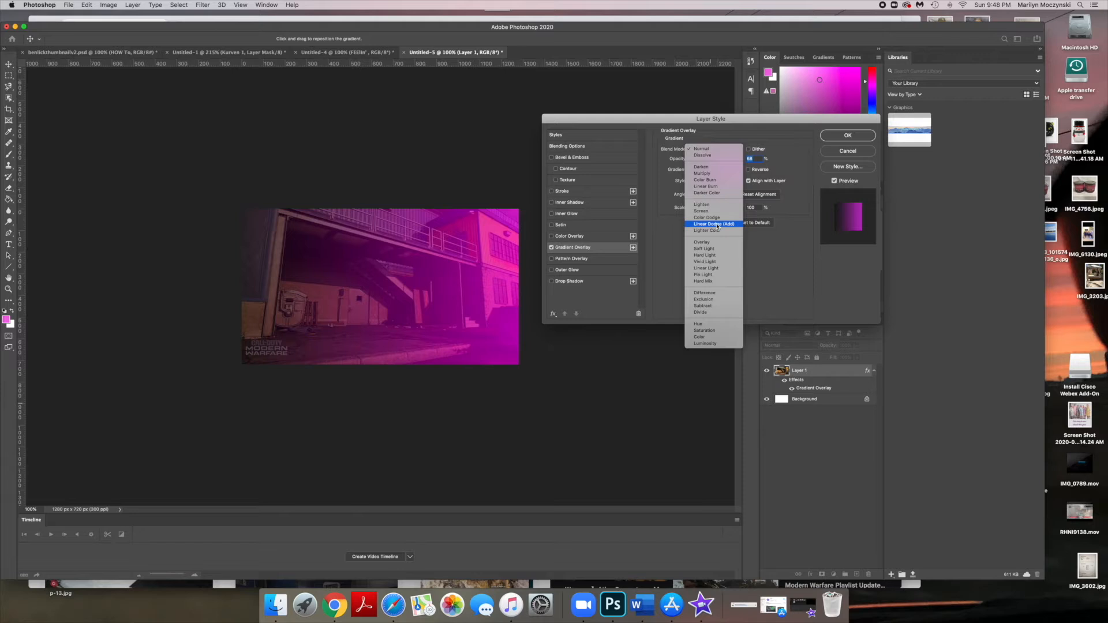
{"action": "left_click", "coordinate": [715, 250]}
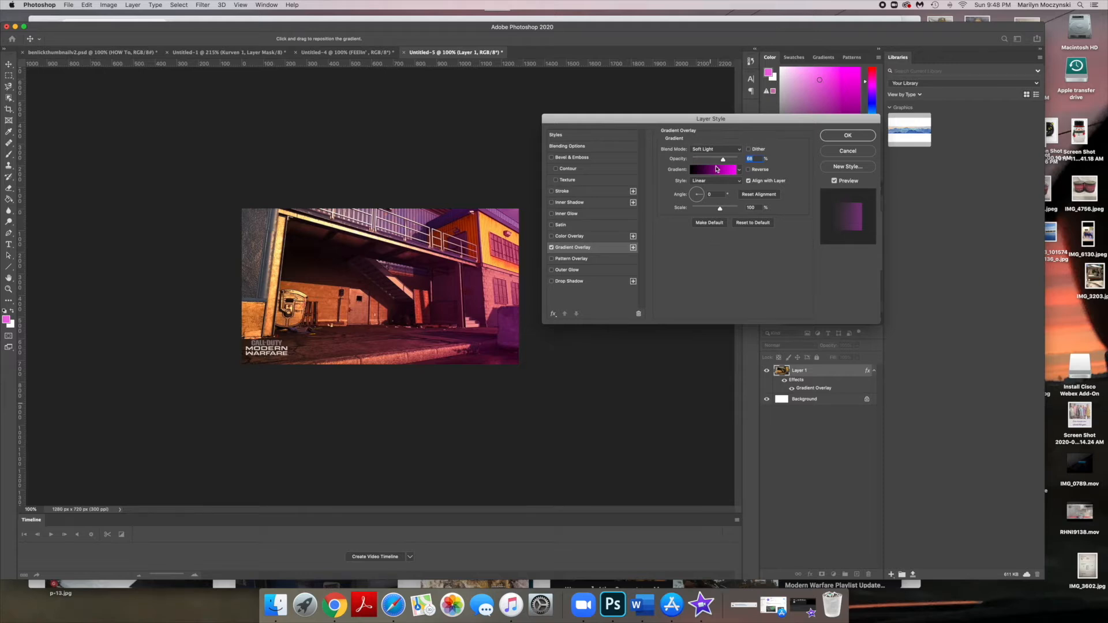
{"action": "left_click_drag", "start_coordinate": [723, 160], "coordinate": [735, 164]}
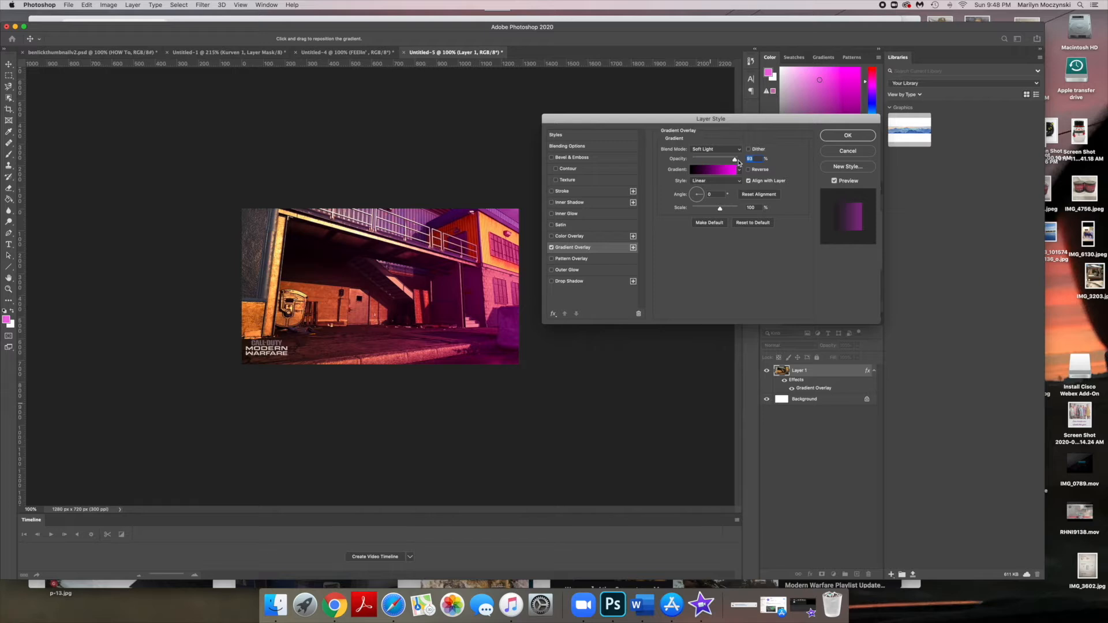
{"action": "left_click", "coordinate": [848, 136]}
- Add a text line reading "FEELIN'" over the upper middle of the image
{"action": "left_click", "coordinate": [9, 245]}
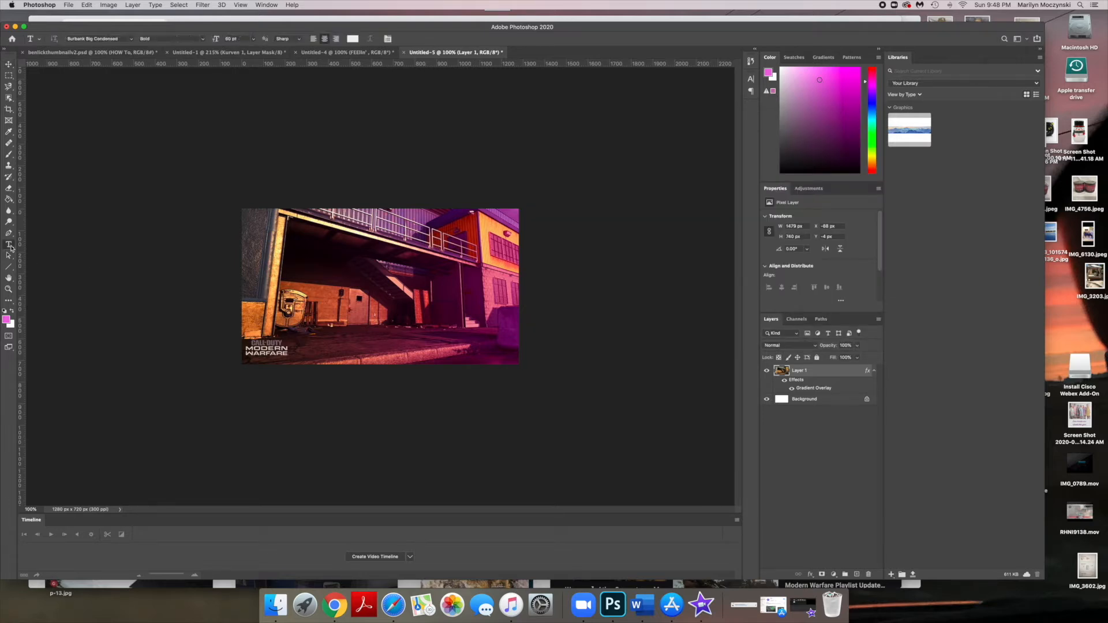
{"action": "left_click_drag", "start_coordinate": [289, 235], "coordinate": [418, 279]}
{"action": "type", "text": "FEELIN"}
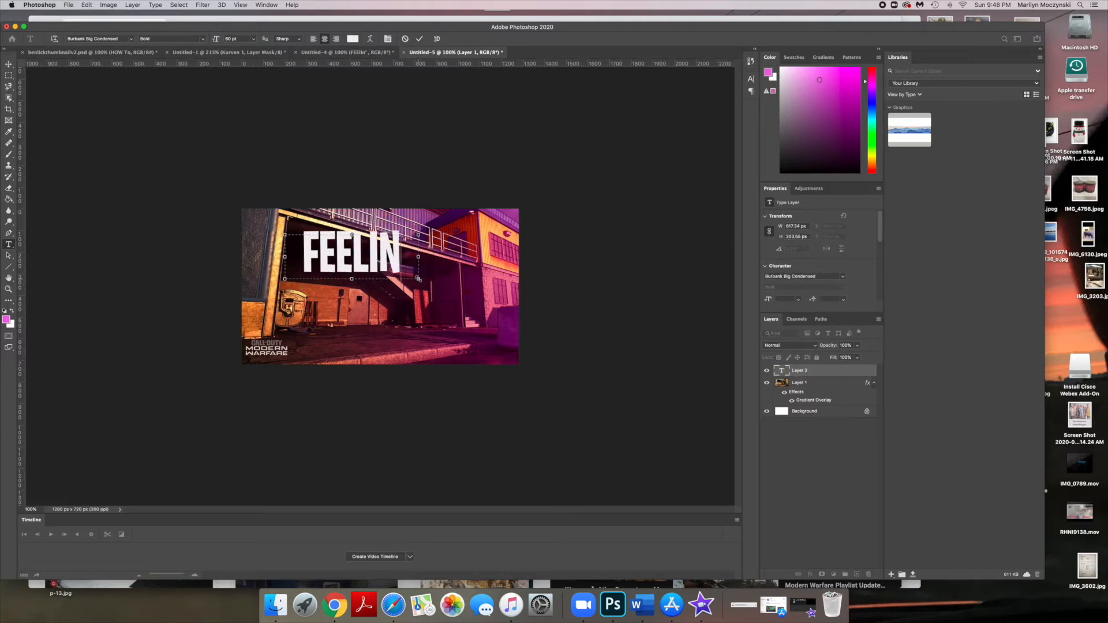
{"action": "type", "text": "'"}
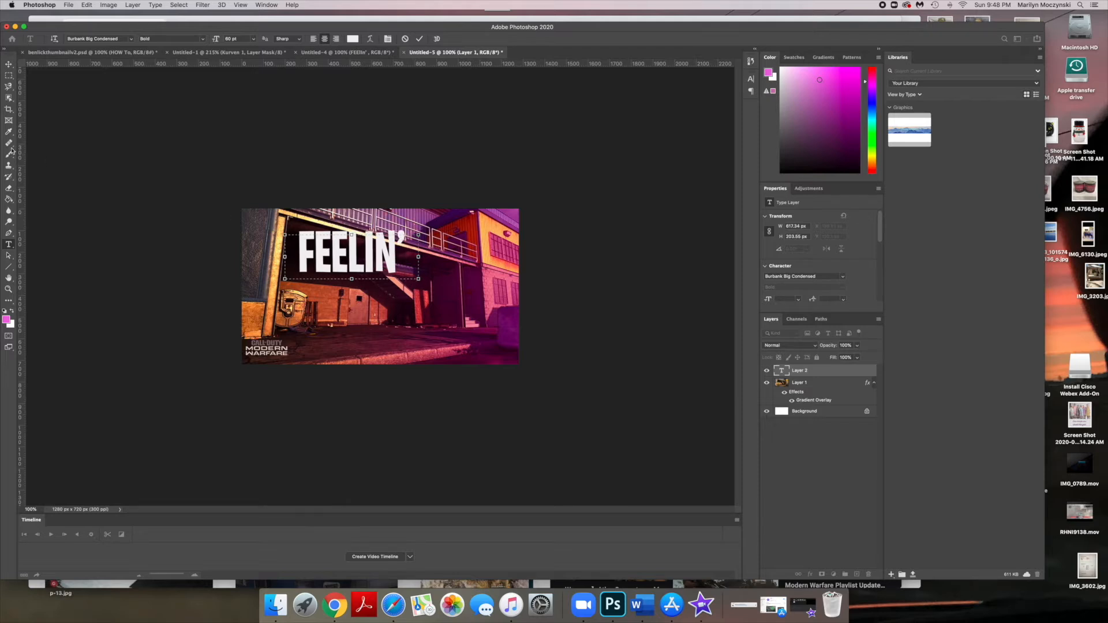
{"action": "left_click", "coordinate": [9, 223]}
- Add a second text line reading "GOOD" just below the first one
{"action": "left_click", "coordinate": [9, 246]}
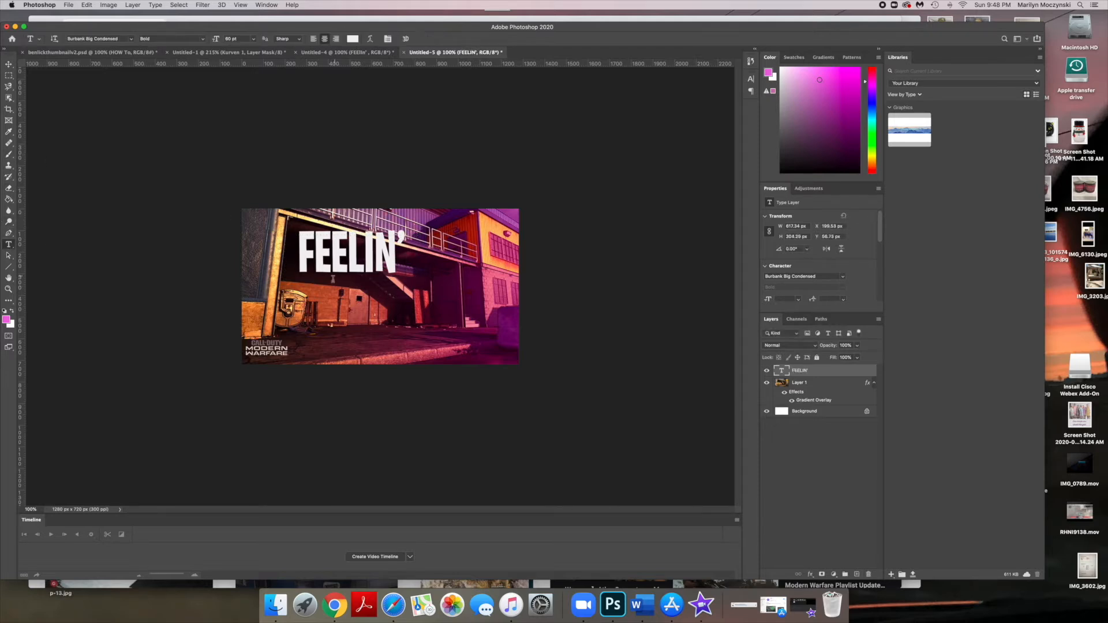
{"action": "left_click_drag", "start_coordinate": [313, 314], "coordinate": [394, 271]}
{"action": "type", "text": "GOOD"}
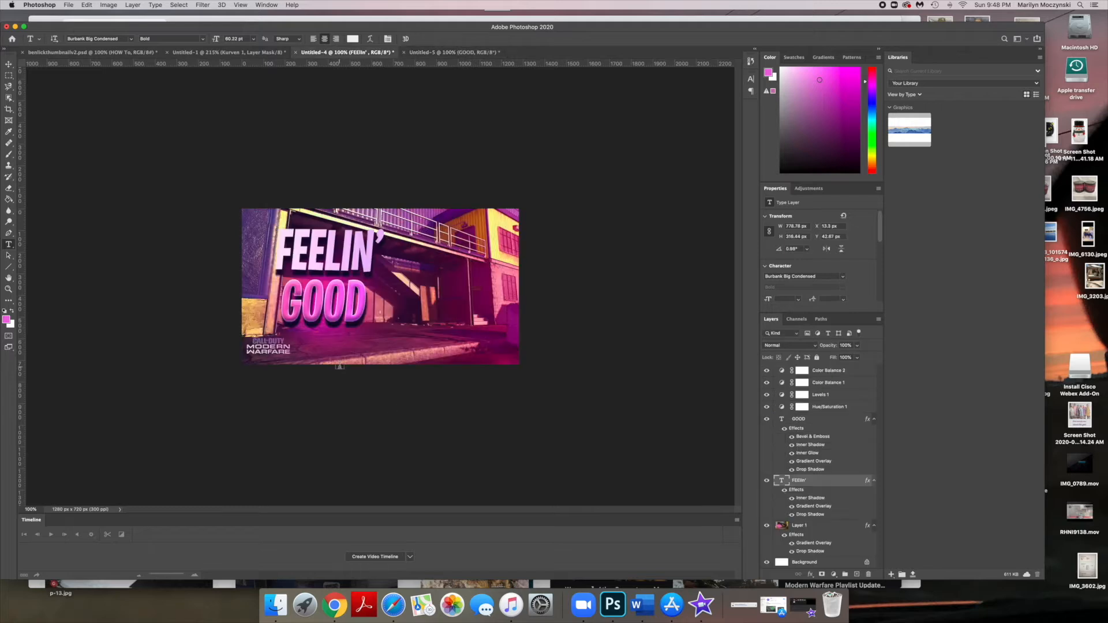
- Return to the thumbnail document and move both the FEELIN' and GOOD text lines toward the image's left side
{"action": "left_click", "coordinate": [440, 52]}
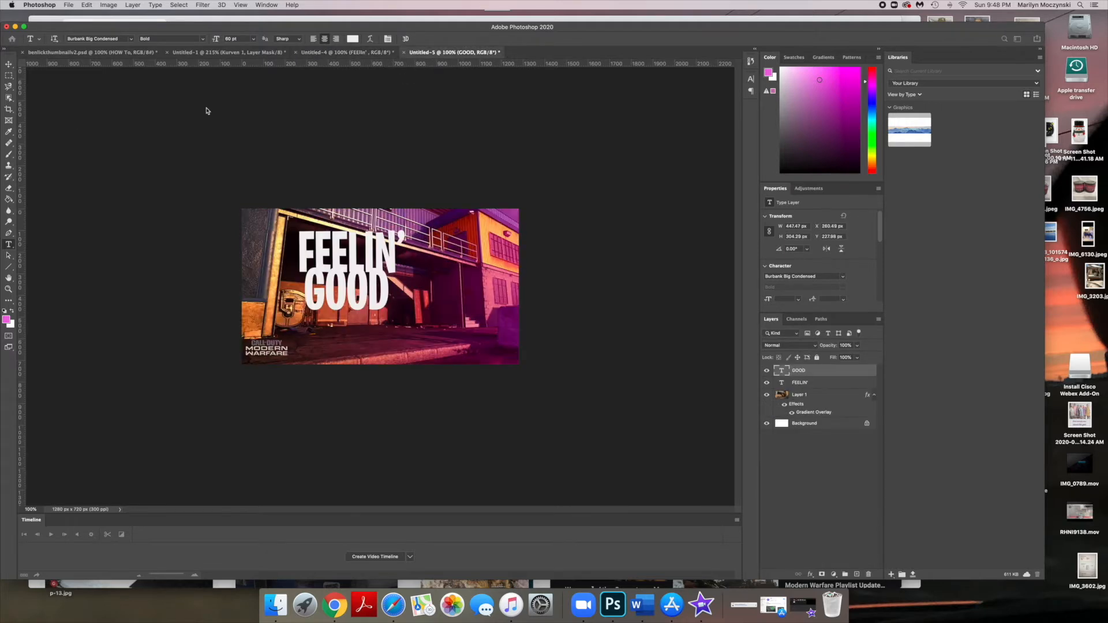
{"action": "left_click", "coordinate": [9, 64]}
{"action": "left_click_drag", "start_coordinate": [345, 254], "coordinate": [319, 247]}
{"action": "left_click_drag", "start_coordinate": [332, 295], "coordinate": [307, 301]}
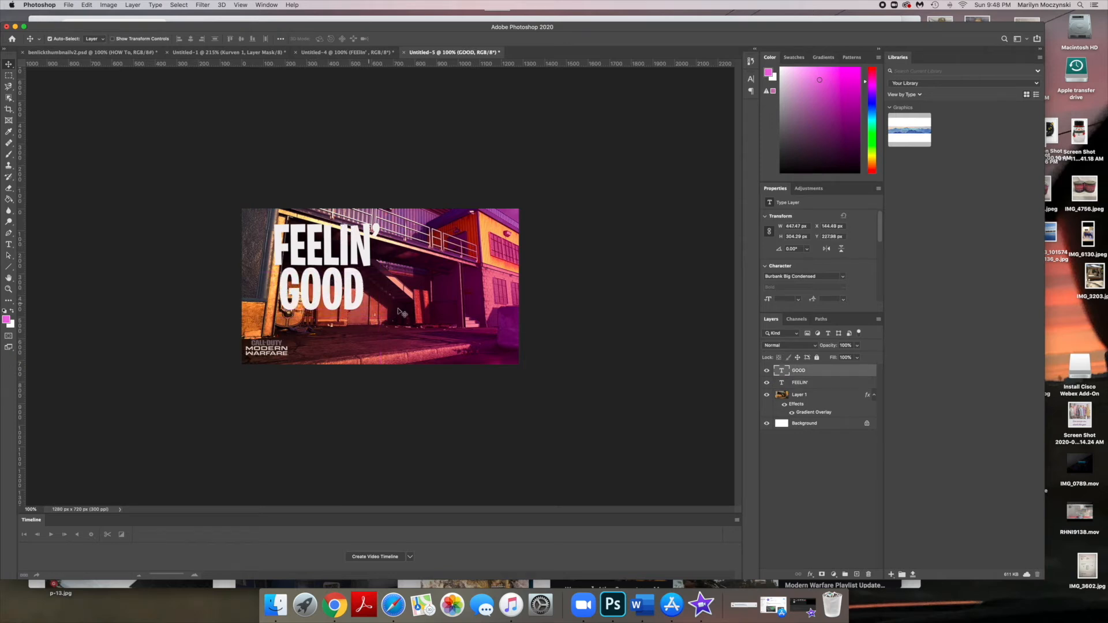
- Open the GOOD text layer's style settings and add a Gradient Overlay with Normal blend mode
{"action": "double_click", "coordinate": [824, 373]}
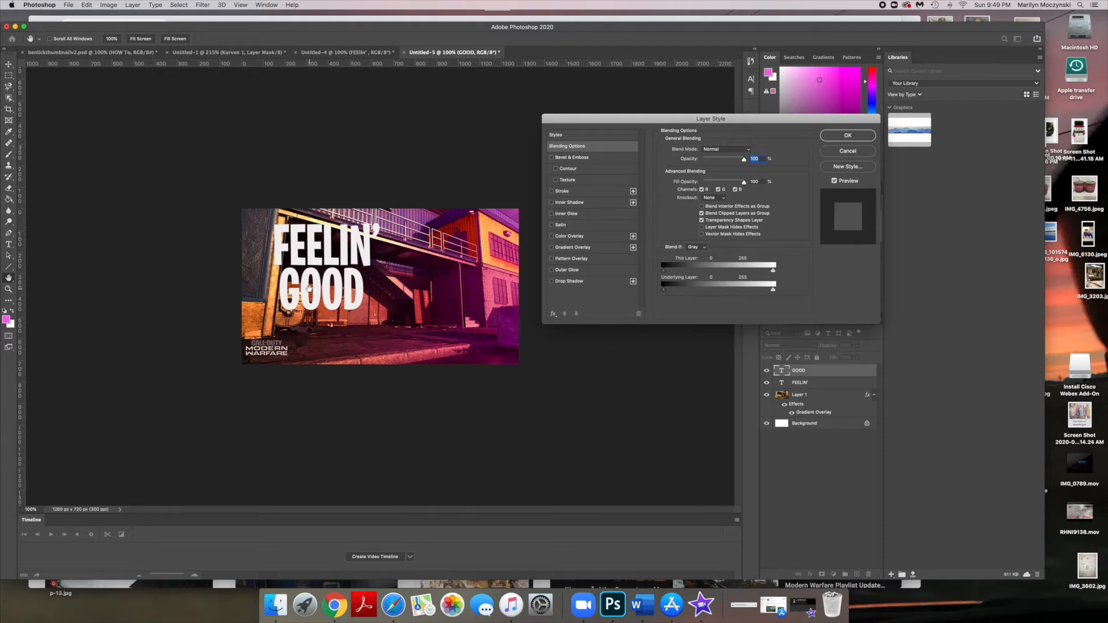
{"action": "left_click", "coordinate": [611, 248]}
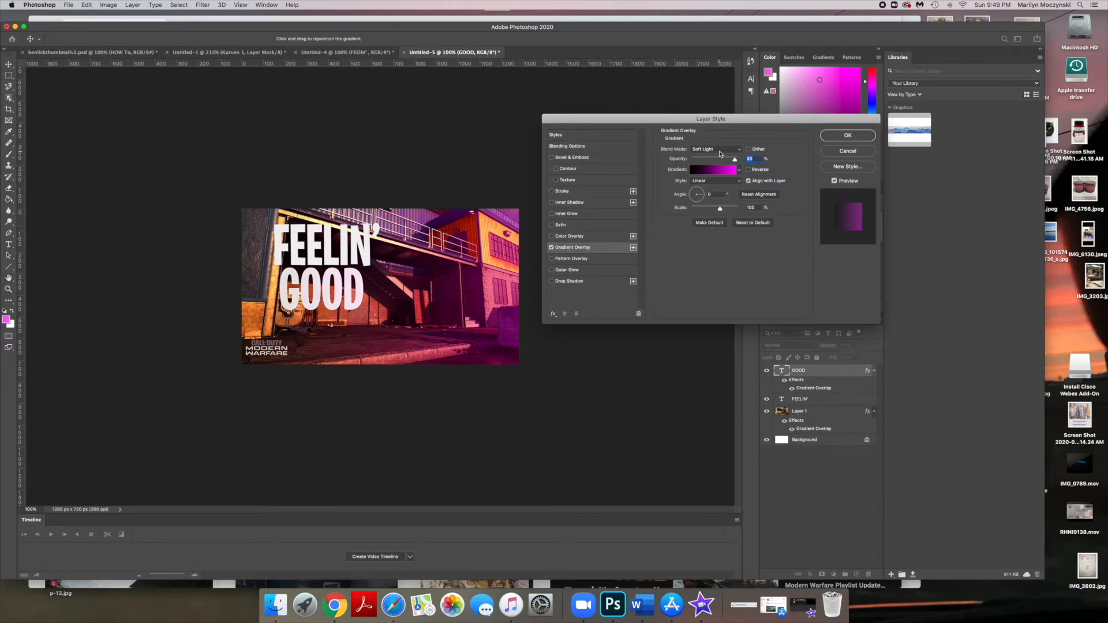
{"action": "left_click", "coordinate": [720, 152]}
{"action": "left_click", "coordinate": [701, 49]}
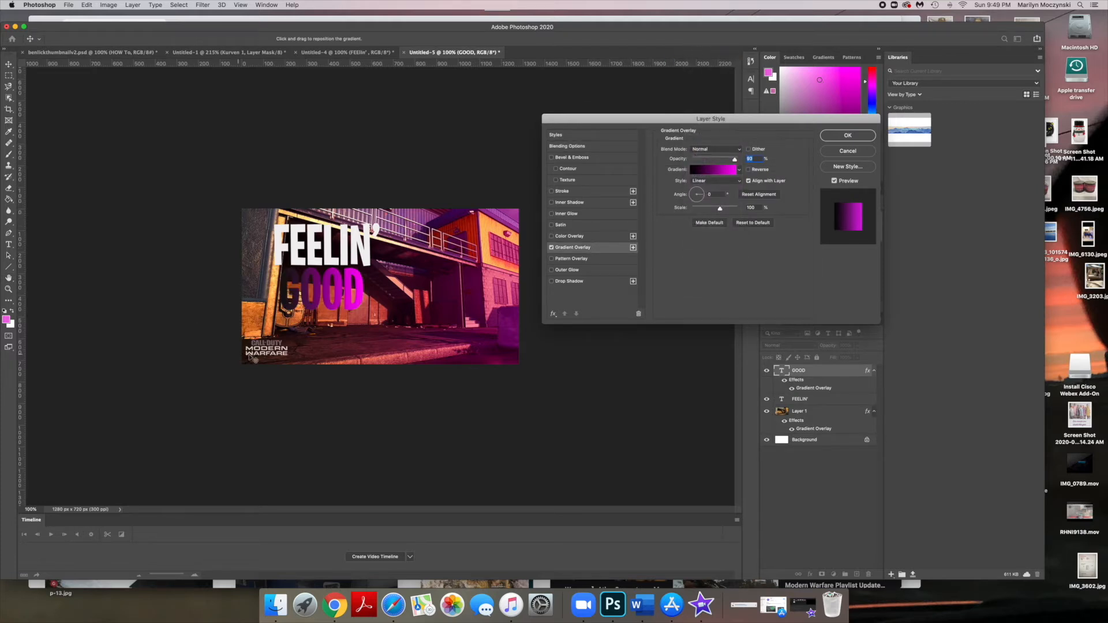
- Set the GOOD gradient's left color stop to a bright magenta
{"action": "left_click", "coordinate": [702, 170]}
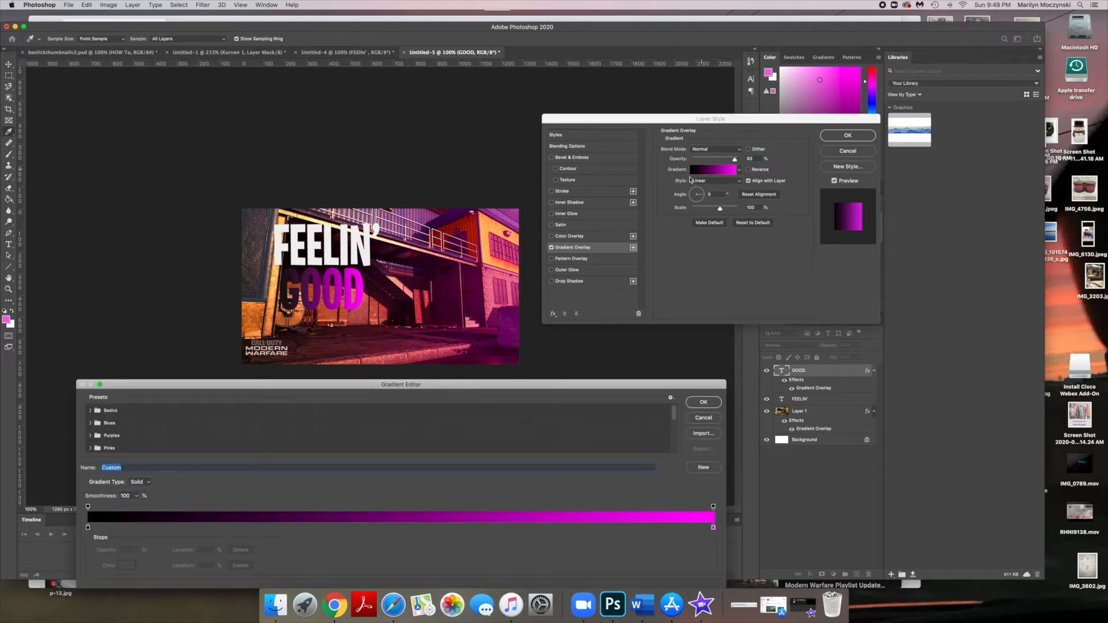
{"action": "double_click", "coordinate": [87, 527]}
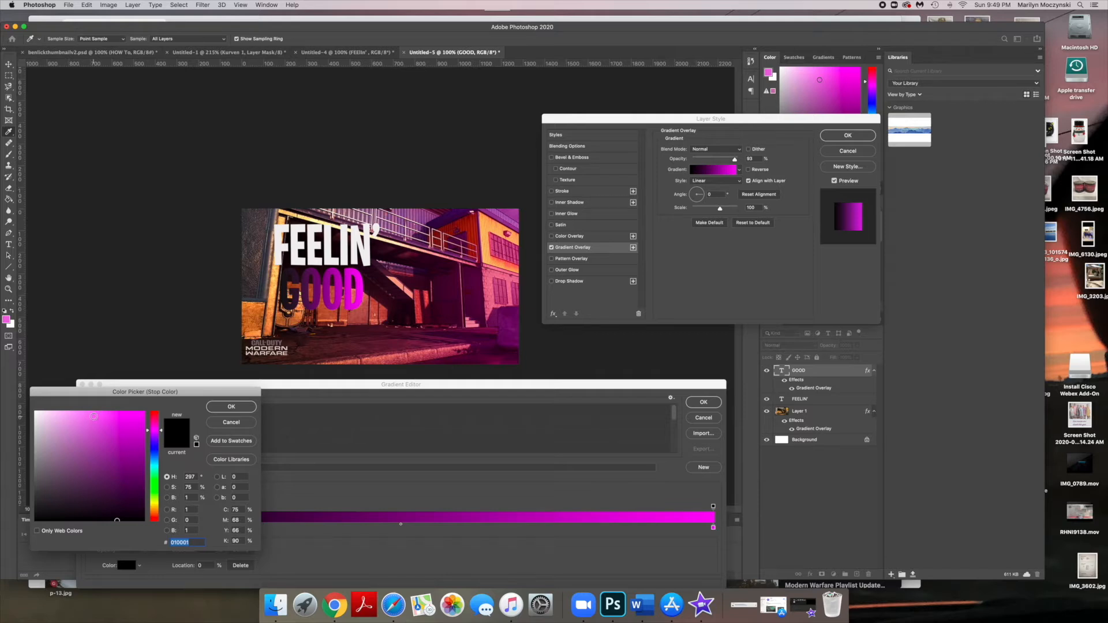
{"action": "left_click_drag", "start_coordinate": [94, 416], "coordinate": [112, 418]}
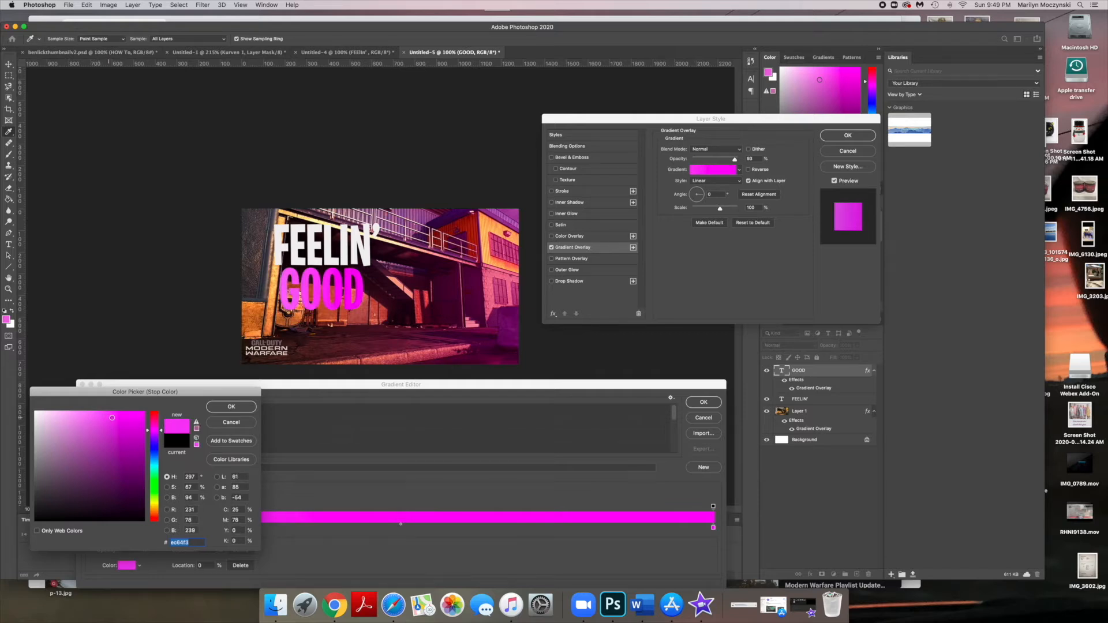
{"action": "left_click", "coordinate": [231, 406]}
- Add a middle color stop at 45% location and give it a bright magenta color
{"action": "left_click", "coordinate": [368, 526]}
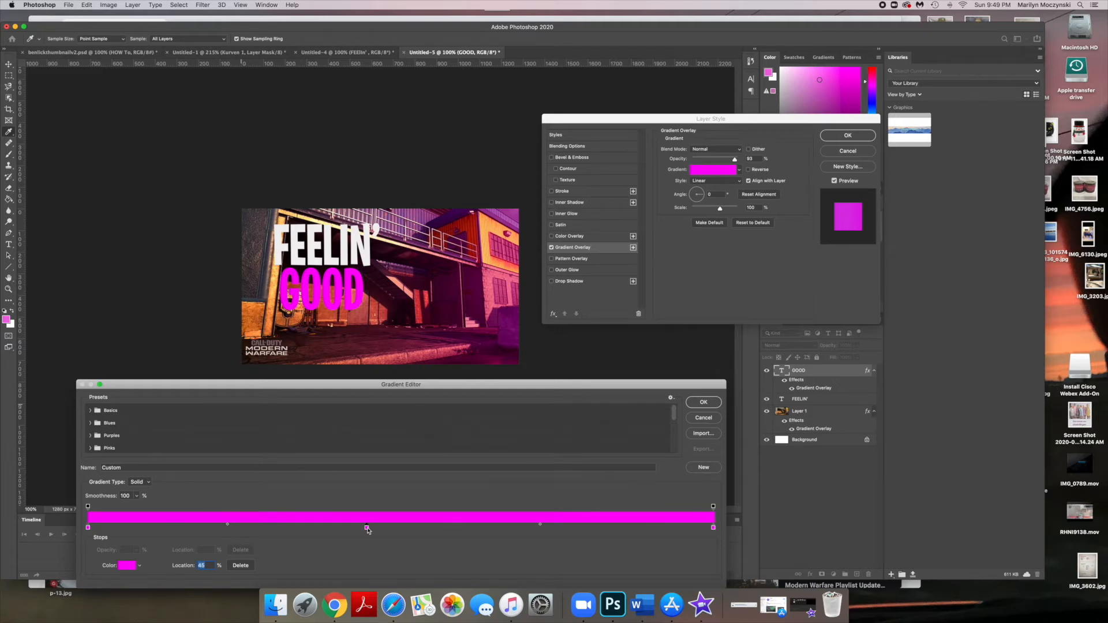
{"action": "double_click", "coordinate": [367, 528]}
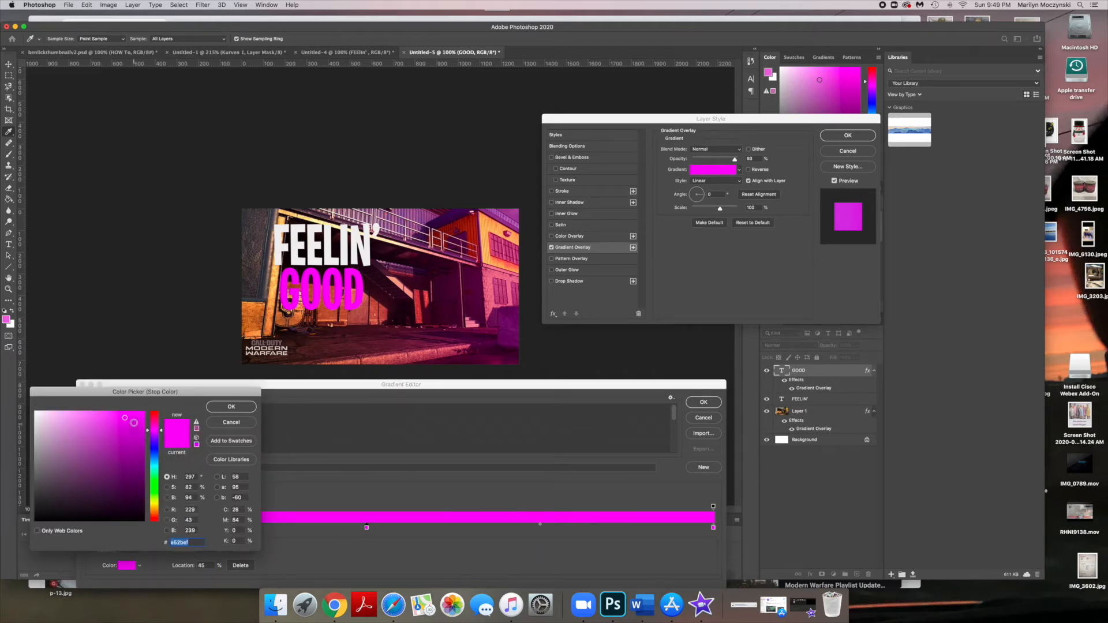
{"action": "left_click", "coordinate": [137, 415]}
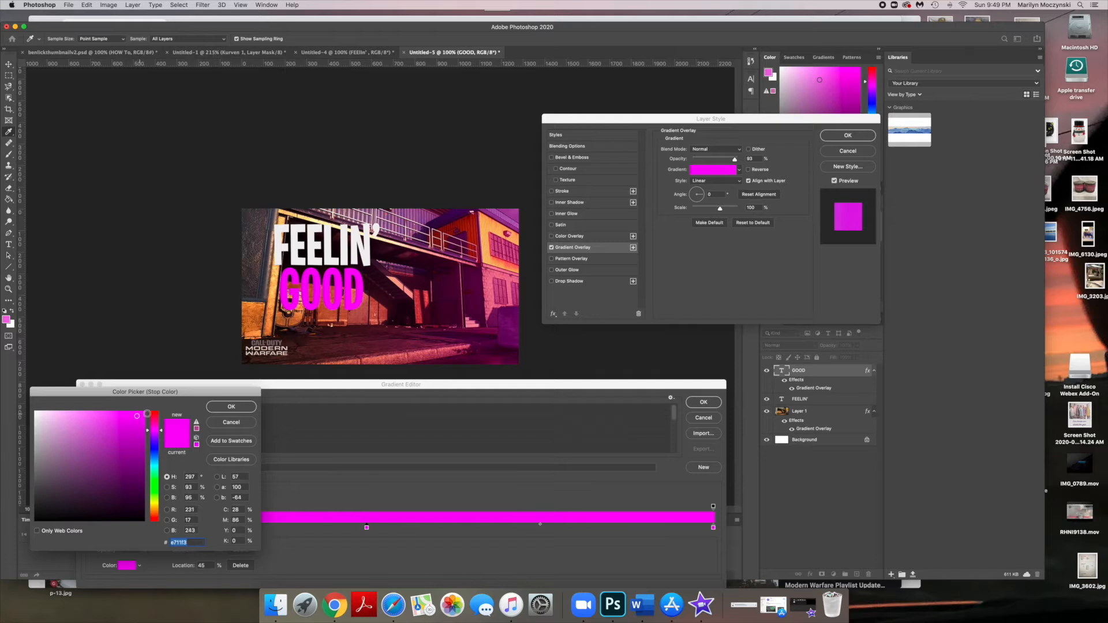
{"action": "left_click", "coordinate": [214, 408]}
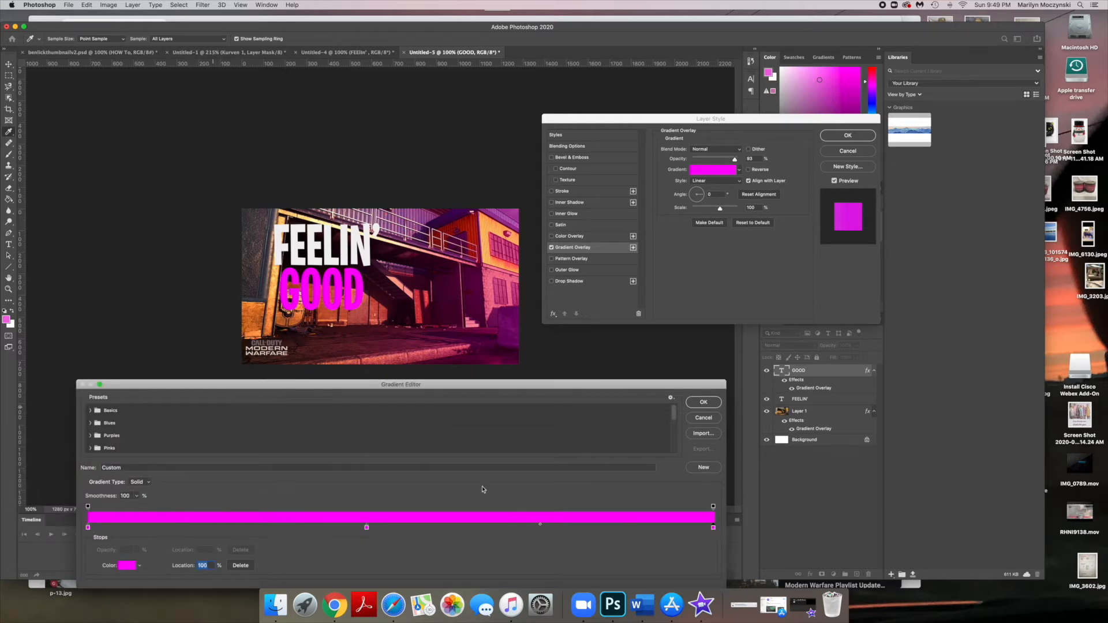
- Set the gradient's right color stop to a slightly deeper magenta and confirm the gradient
{"action": "double_click", "coordinate": [713, 527]}
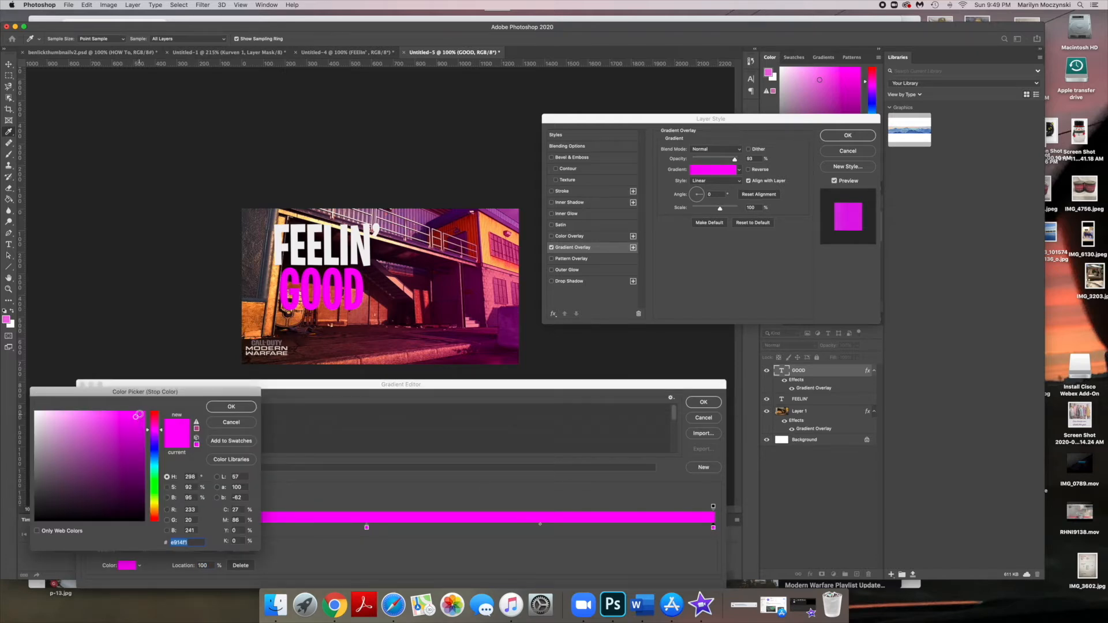
{"action": "left_click", "coordinate": [140, 430]}
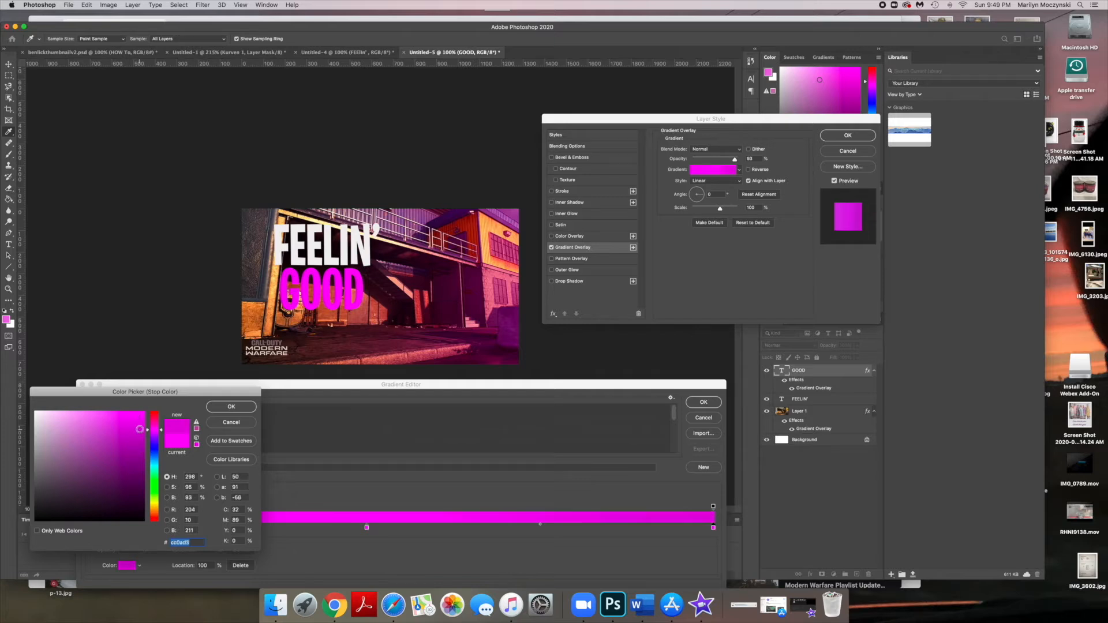
{"action": "left_click", "coordinate": [232, 407]}
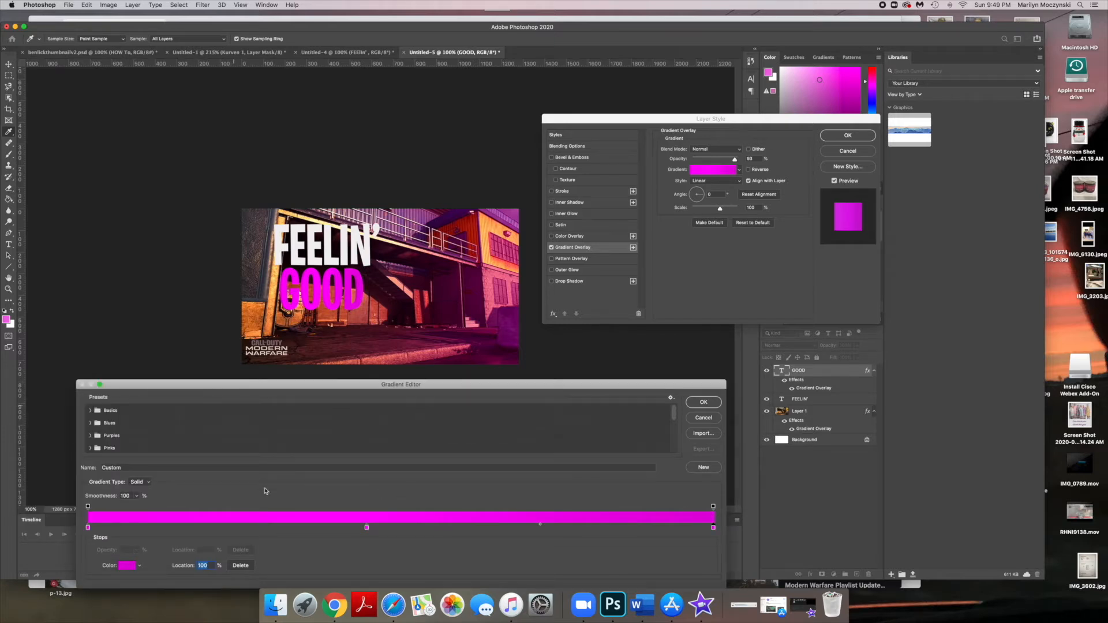
{"action": "left_click", "coordinate": [703, 402]}
- Change the GOOD gradient overlay's style to Radial
{"action": "left_click", "coordinate": [729, 181]}
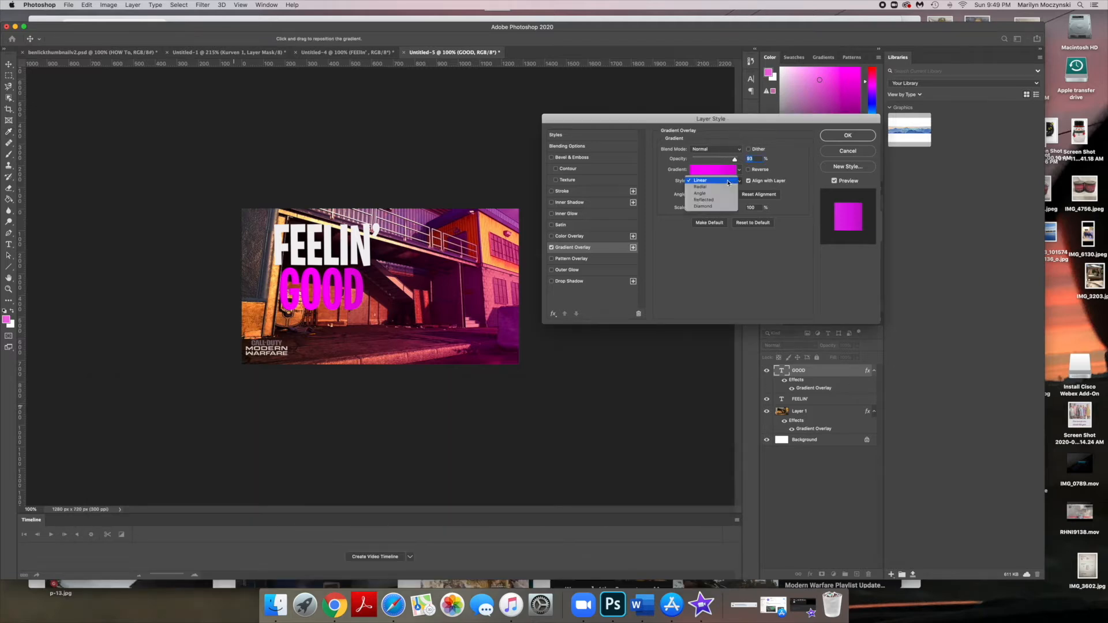
{"action": "left_click", "coordinate": [721, 187]}
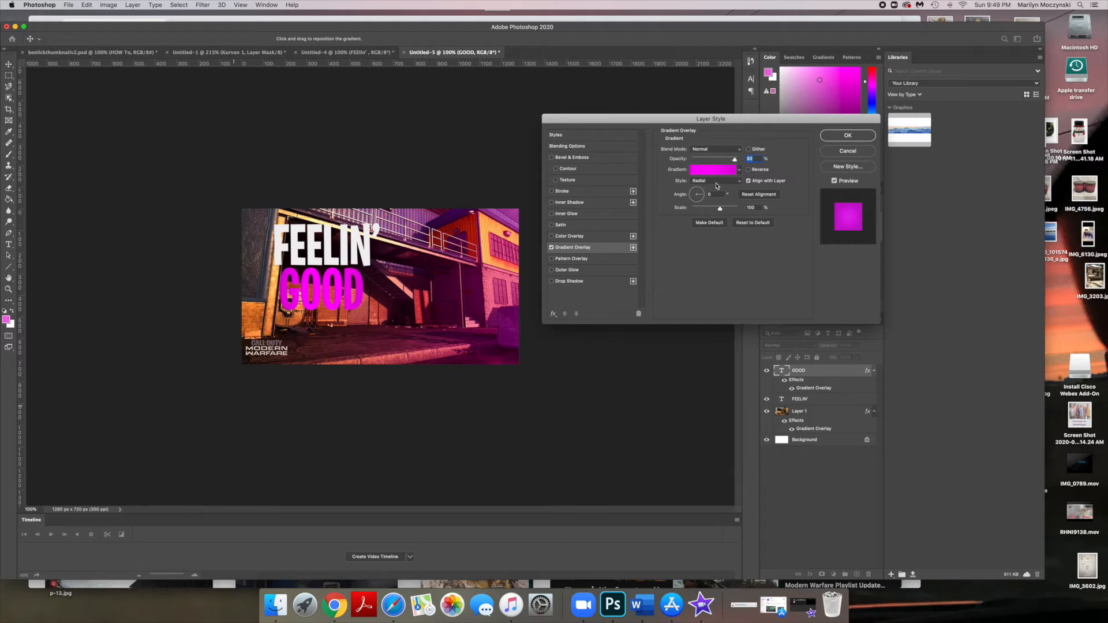
- Add an Inner Glow to the GOOD text, adjust its opacity, and set its size to 5 px
{"action": "left_click", "coordinate": [588, 216]}
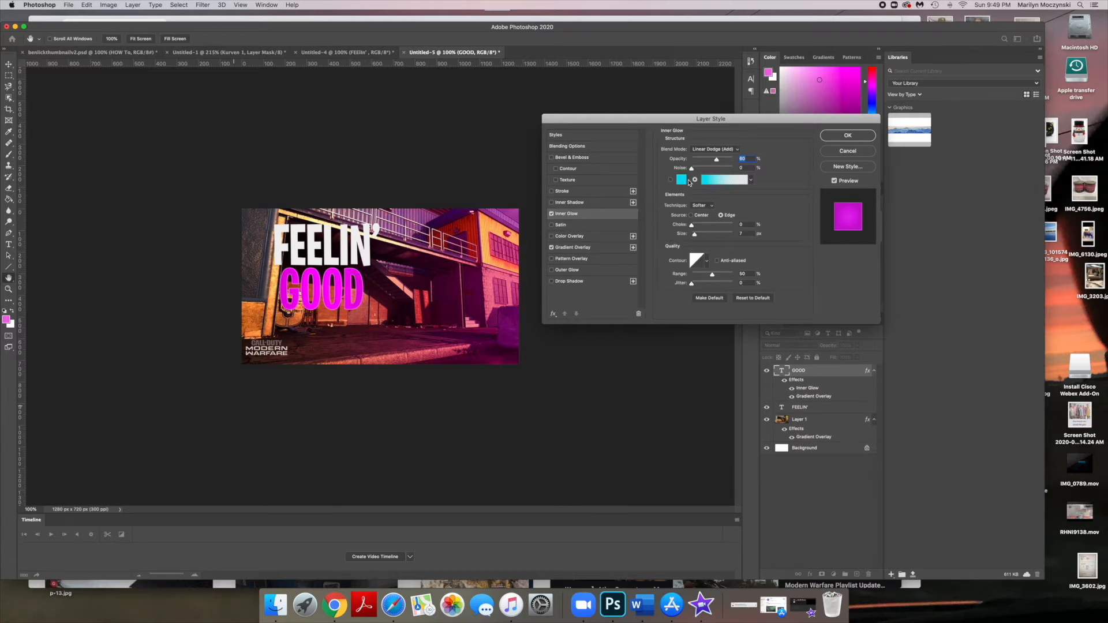
{"action": "mouse_move", "coordinate": [716, 159]}
{"action": "left_mouse_down"}
{"action": "mouse_move", "coordinate": [684, 164]}
{"action": "mouse_move", "coordinate": [750, 162]}
{"action": "mouse_move", "coordinate": [723, 167]}
{"action": "left_mouse_up"}
{"action": "left_click_drag", "start_coordinate": [695, 236], "coordinate": [744, 237]}
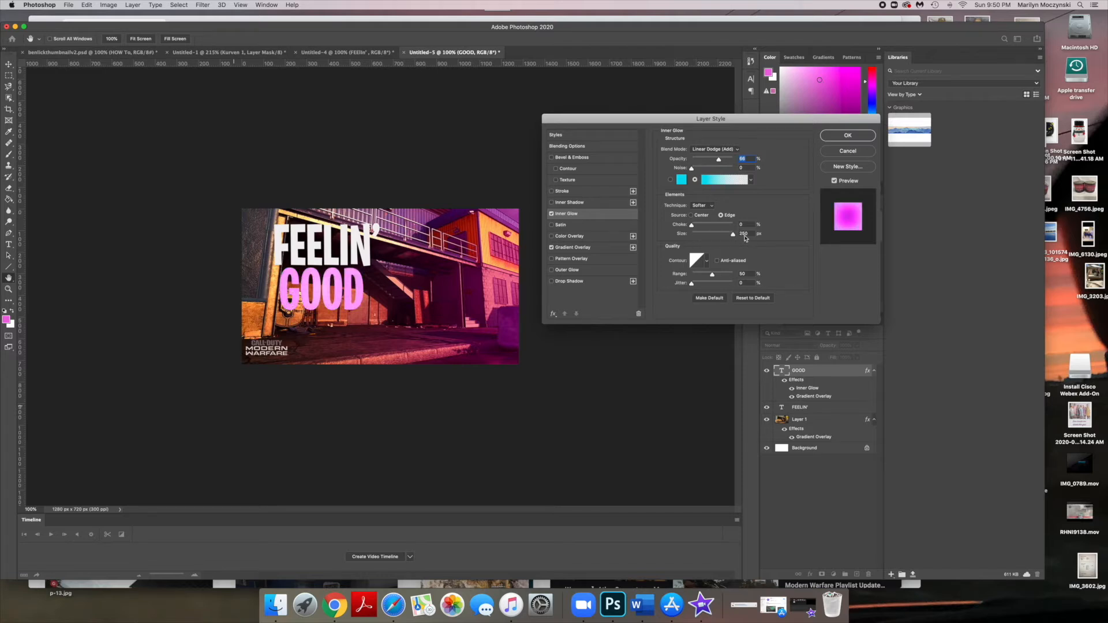
{"action": "left_click", "coordinate": [743, 234]}
{"action": "type", "text": "5"}
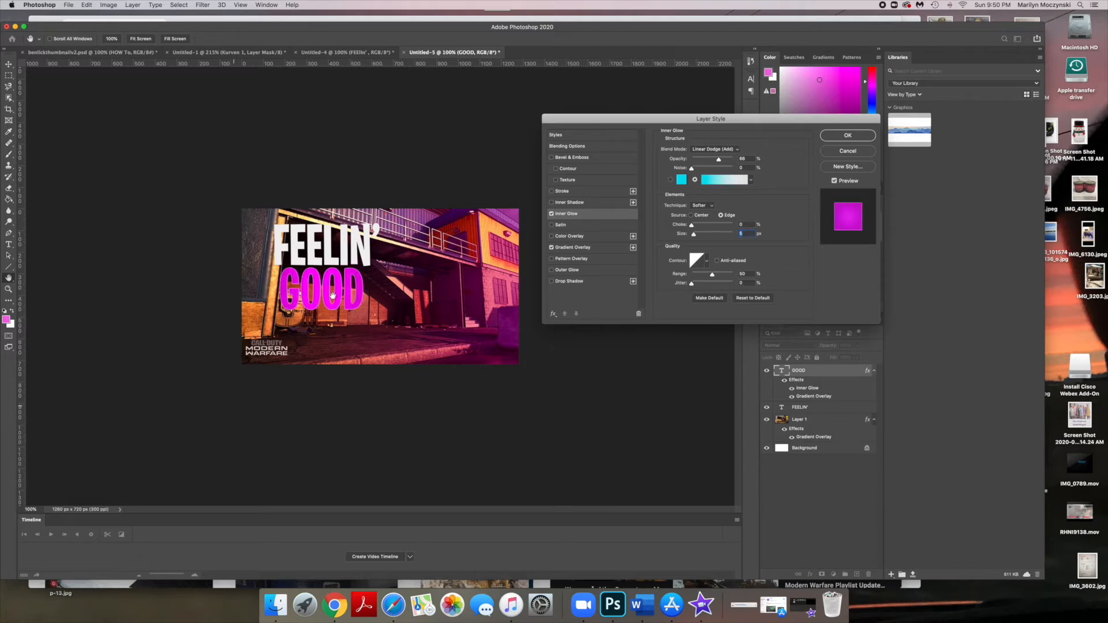
- Add a Drop Shadow with Normal blend mode to the GOOD text, and adjust its distance and angle
{"action": "left_click", "coordinate": [596, 282]}
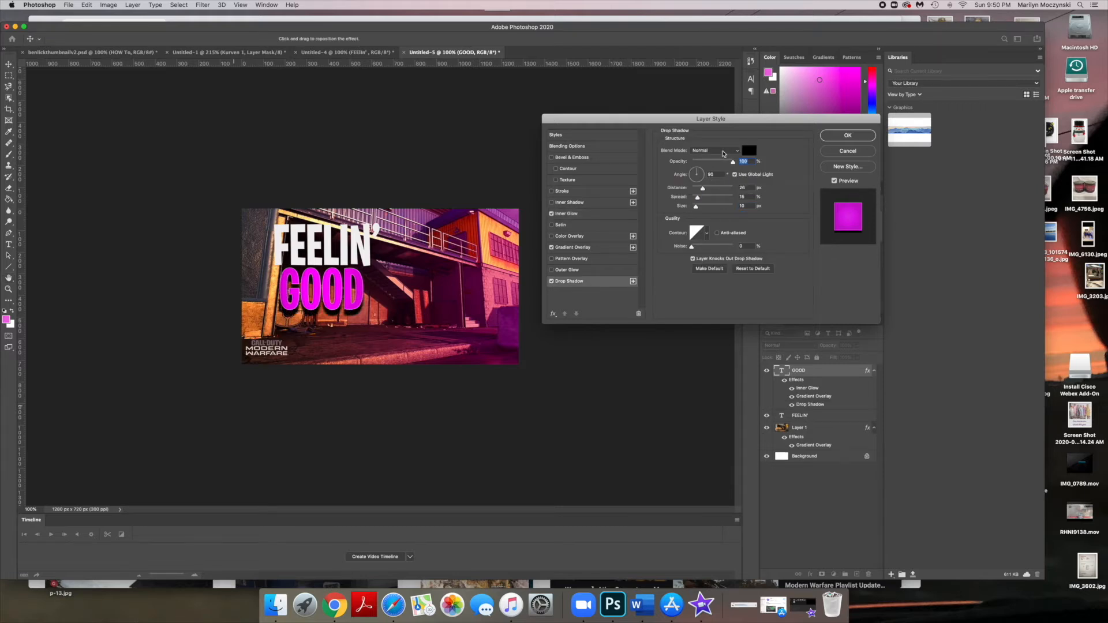
{"action": "left_click", "coordinate": [723, 152]}
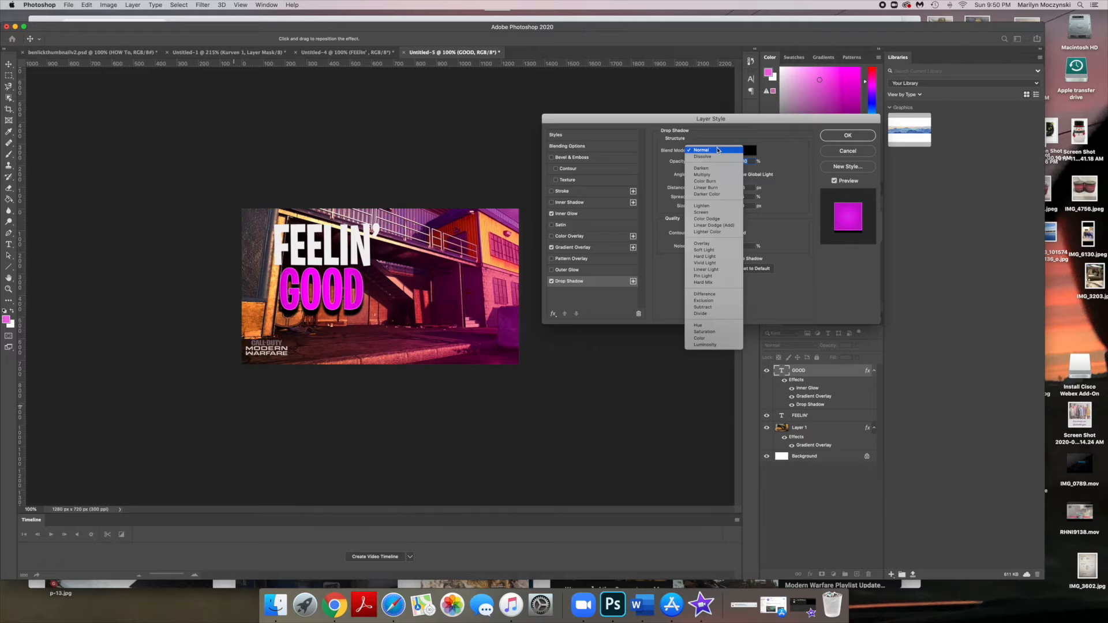
{"action": "left_click", "coordinate": [707, 149]}
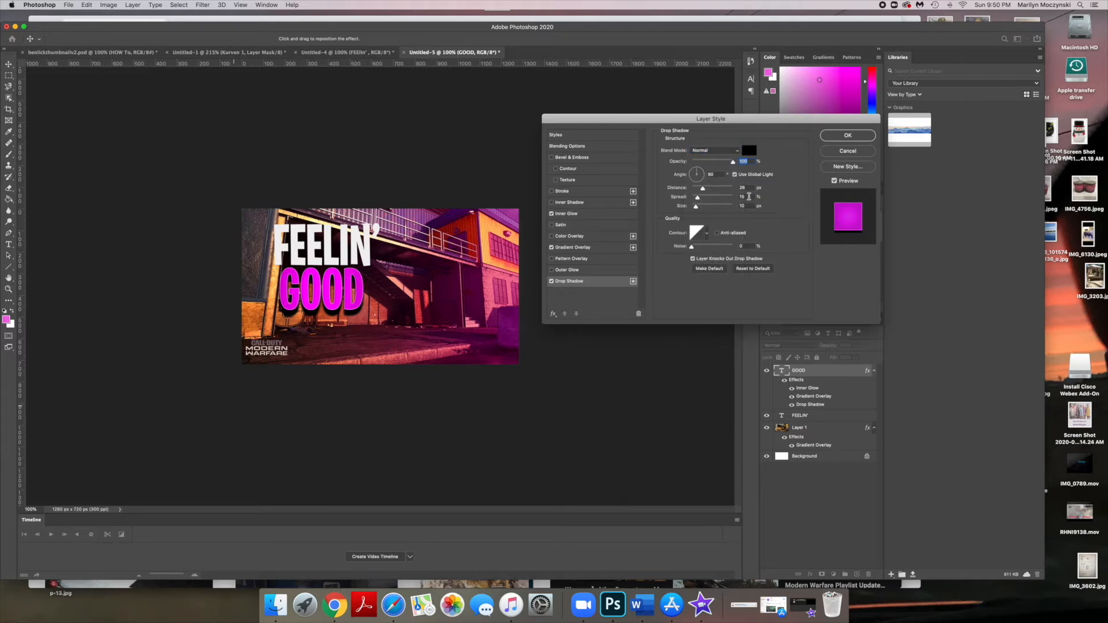
{"action": "mouse_move", "coordinate": [702, 191]}
{"action": "left_mouse_down"}
{"action": "mouse_move", "coordinate": [724, 192]}
{"action": "mouse_move", "coordinate": [691, 195]}
{"action": "mouse_move", "coordinate": [718, 195]}
{"action": "mouse_move", "coordinate": [704, 198]}
{"action": "left_mouse_up"}
{"action": "left_click_drag", "start_coordinate": [703, 199], "coordinate": [703, 199]}
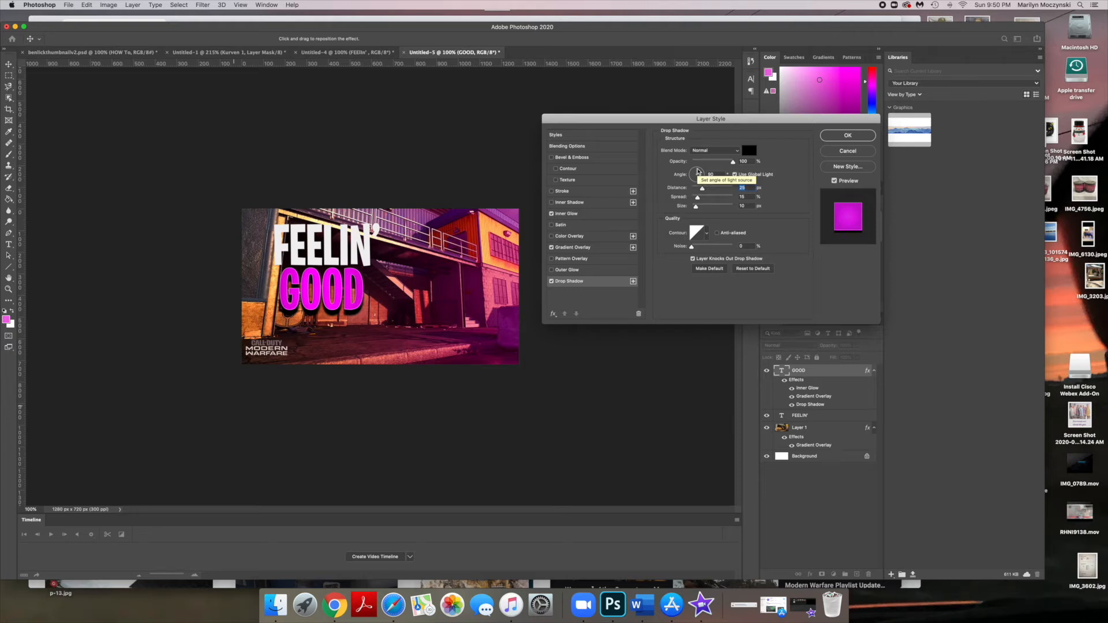
{"action": "left_click", "coordinate": [695, 173]}
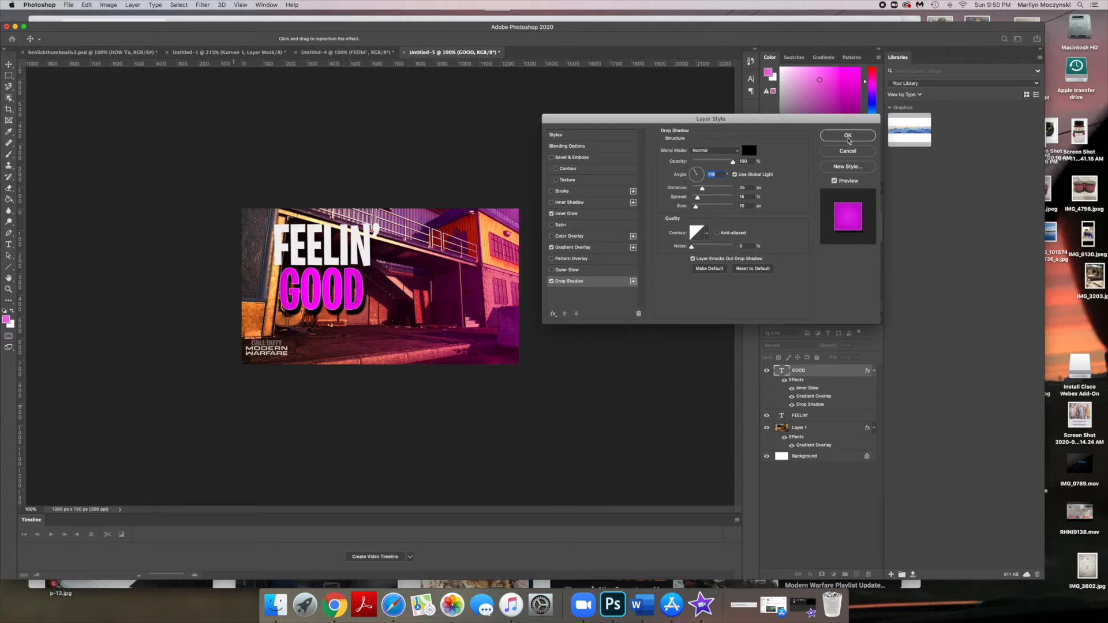
- Enable a Stroke effect on the GOOD text and set its color to near-white
{"action": "left_click", "coordinate": [582, 195]}
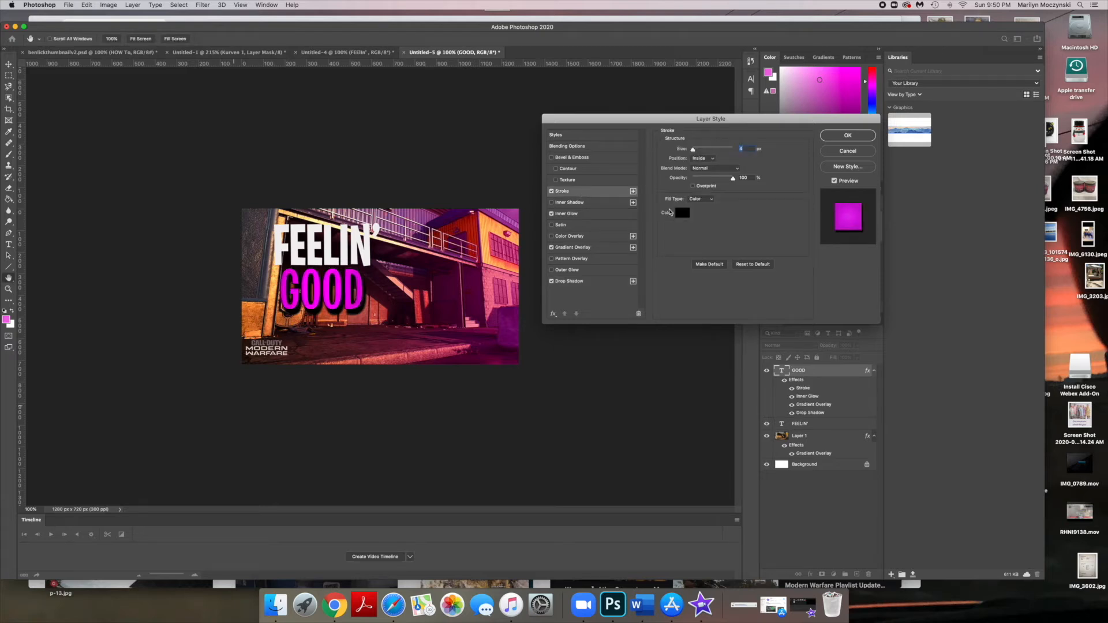
{"action": "left_click", "coordinate": [681, 212]}
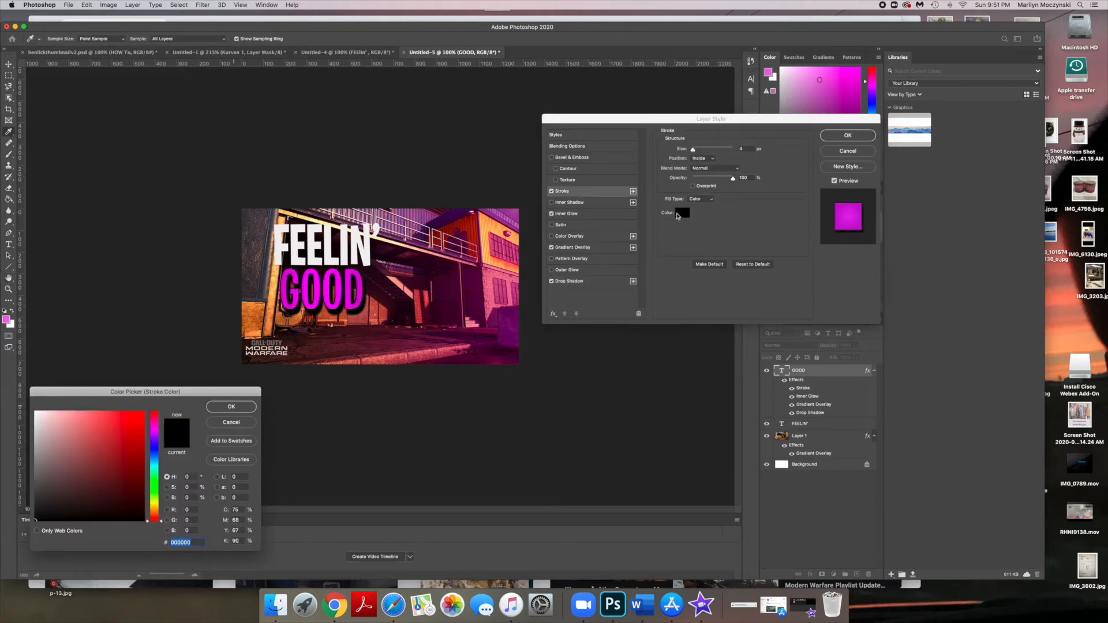
{"action": "left_click", "coordinate": [35, 417]}
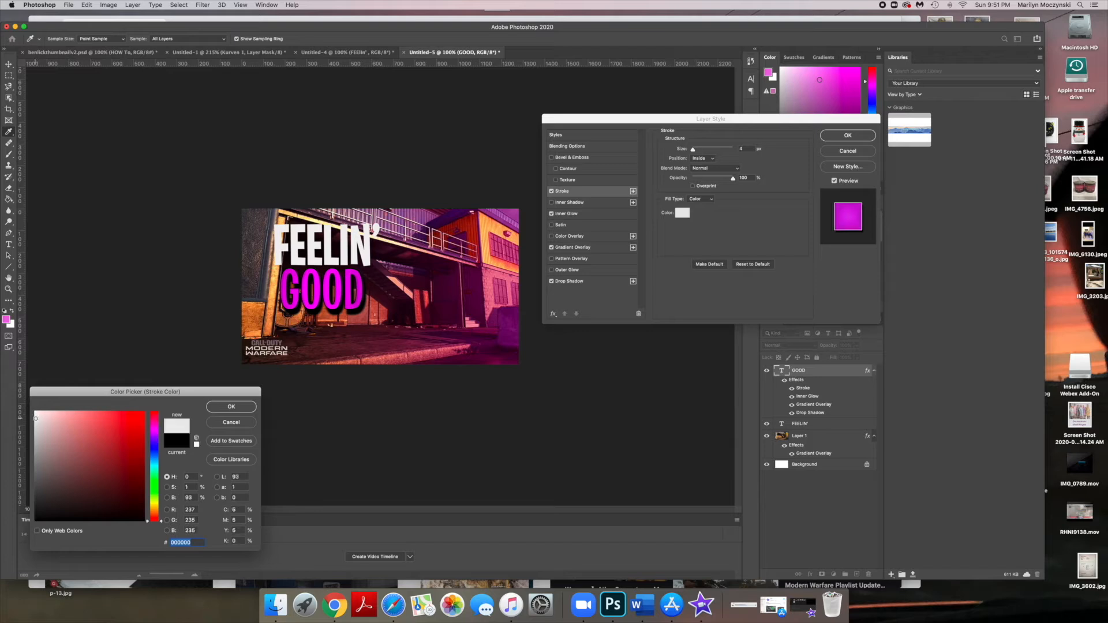
{"action": "left_click", "coordinate": [231, 407]}
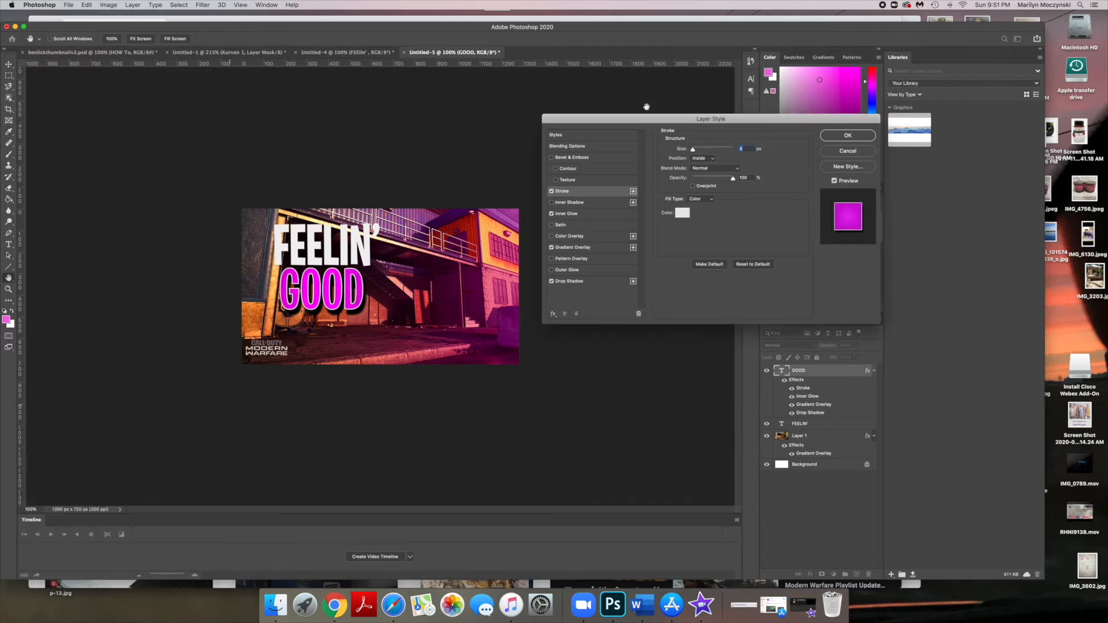
- Try Screen and Darker Color blend modes for the stroke, settle on Normal, and lower its opacity
{"action": "left_click", "coordinate": [714, 168]}
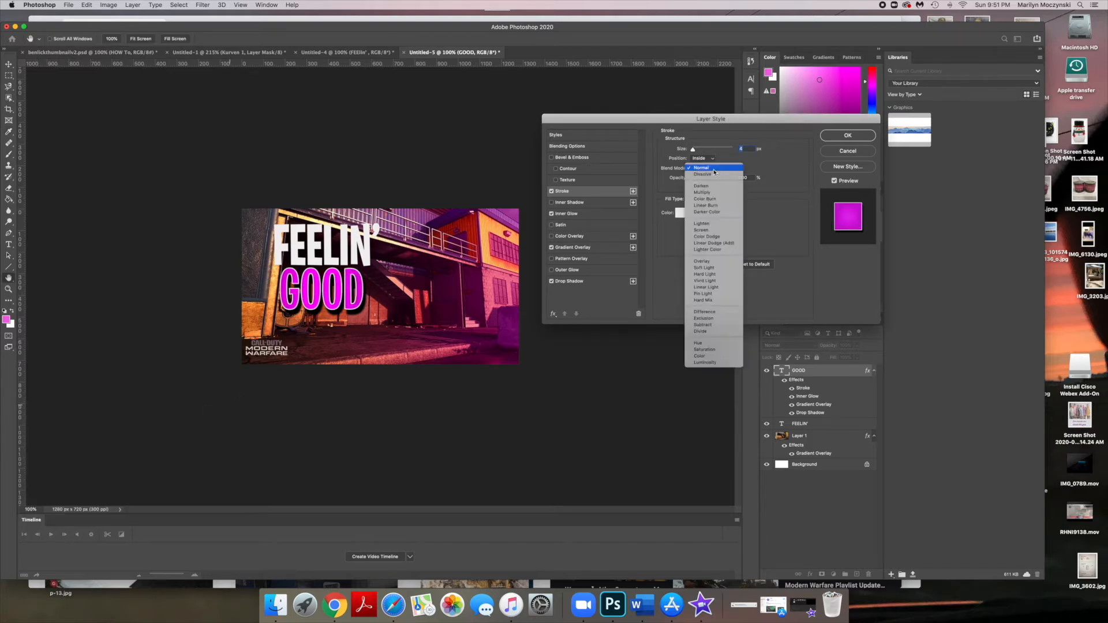
{"action": "left_click", "coordinate": [716, 231]}
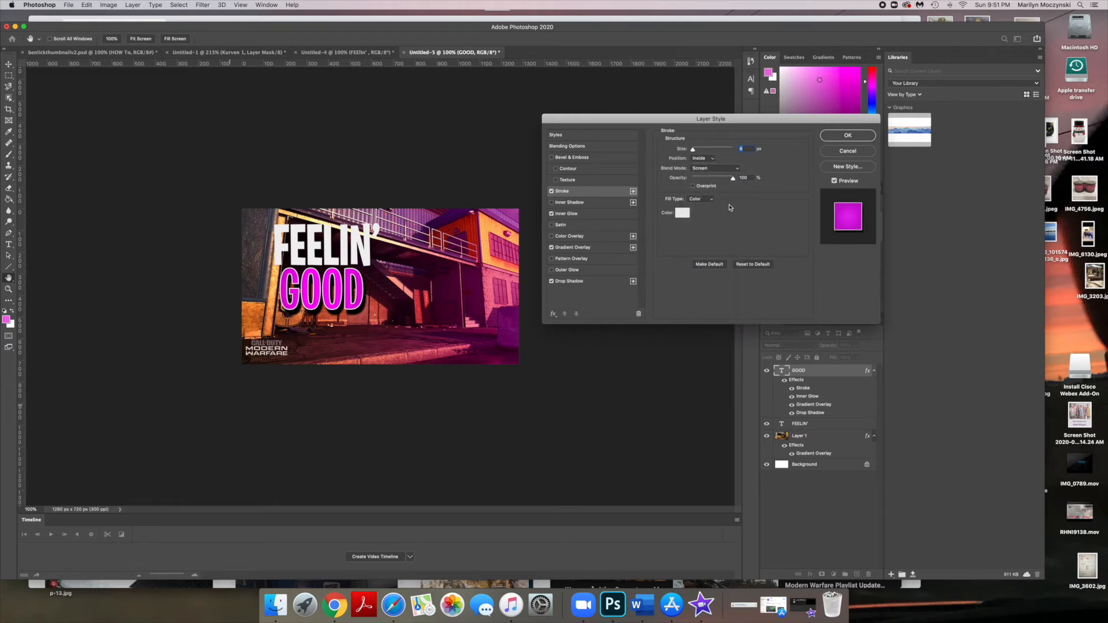
{"action": "left_click", "coordinate": [713, 168]}
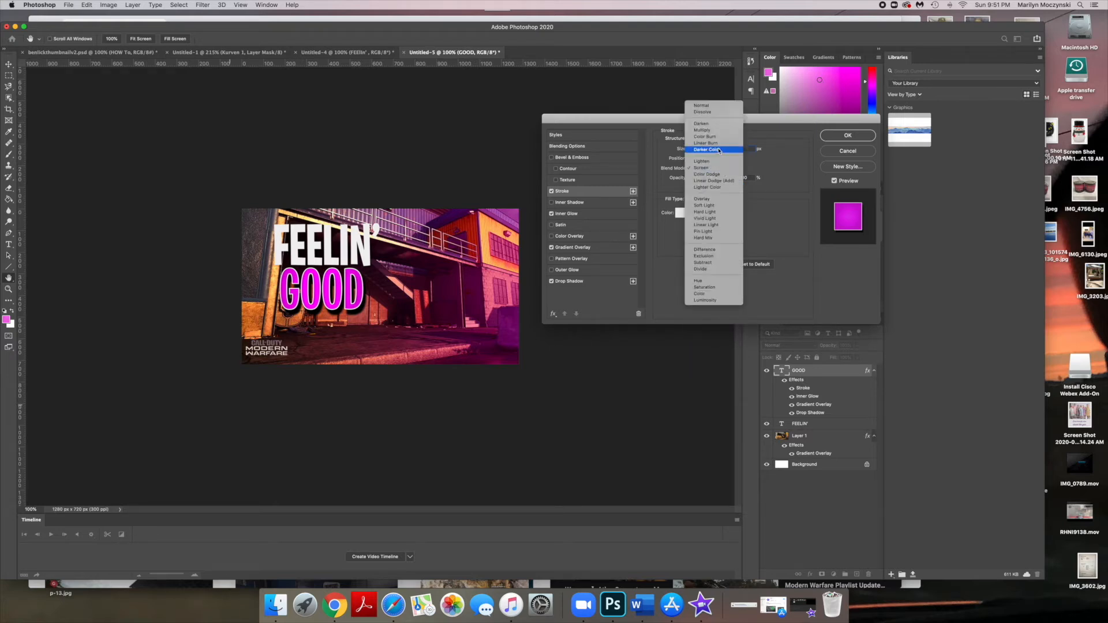
{"action": "left_click", "coordinate": [719, 150]}
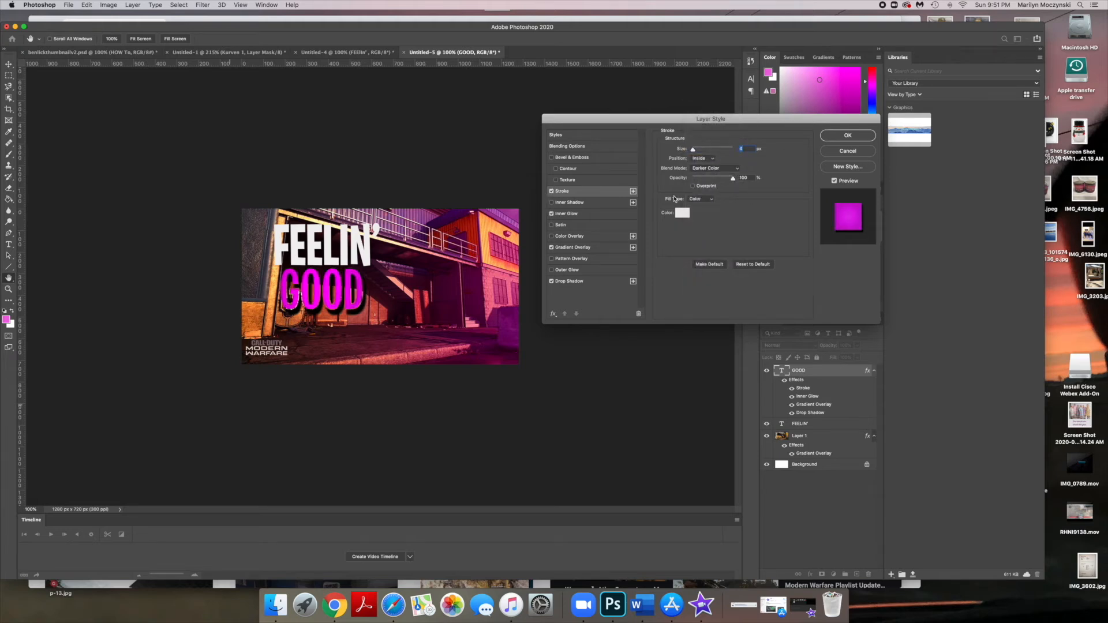
{"action": "left_click", "coordinate": [711, 168]}
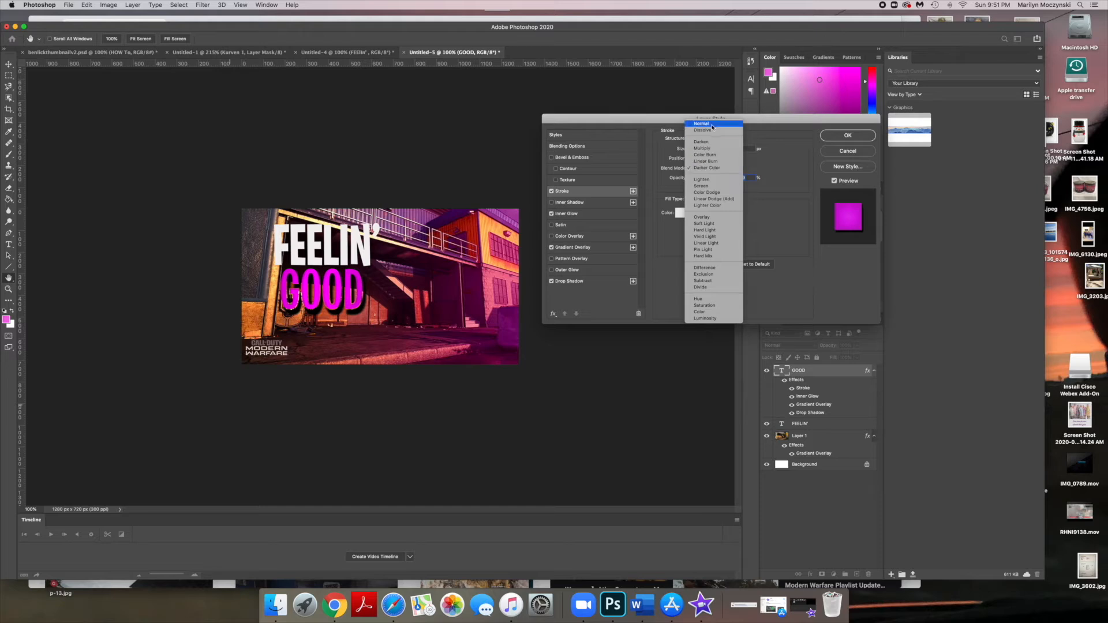
{"action": "left_click", "coordinate": [704, 124]}
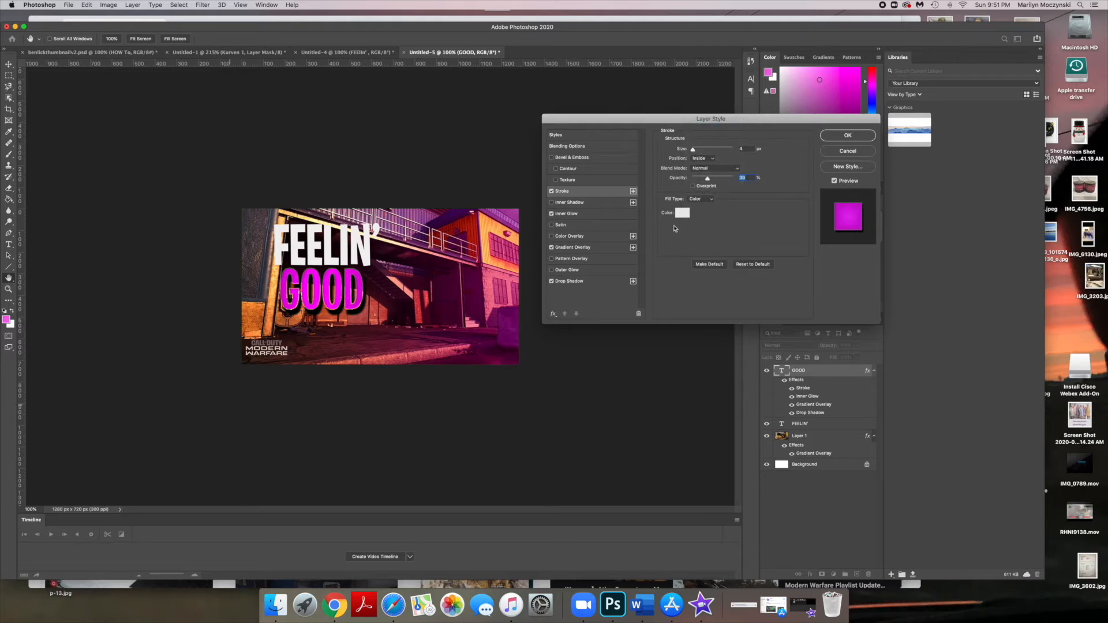
{"action": "left_click_drag", "start_coordinate": [707, 178], "coordinate": [698, 179]}
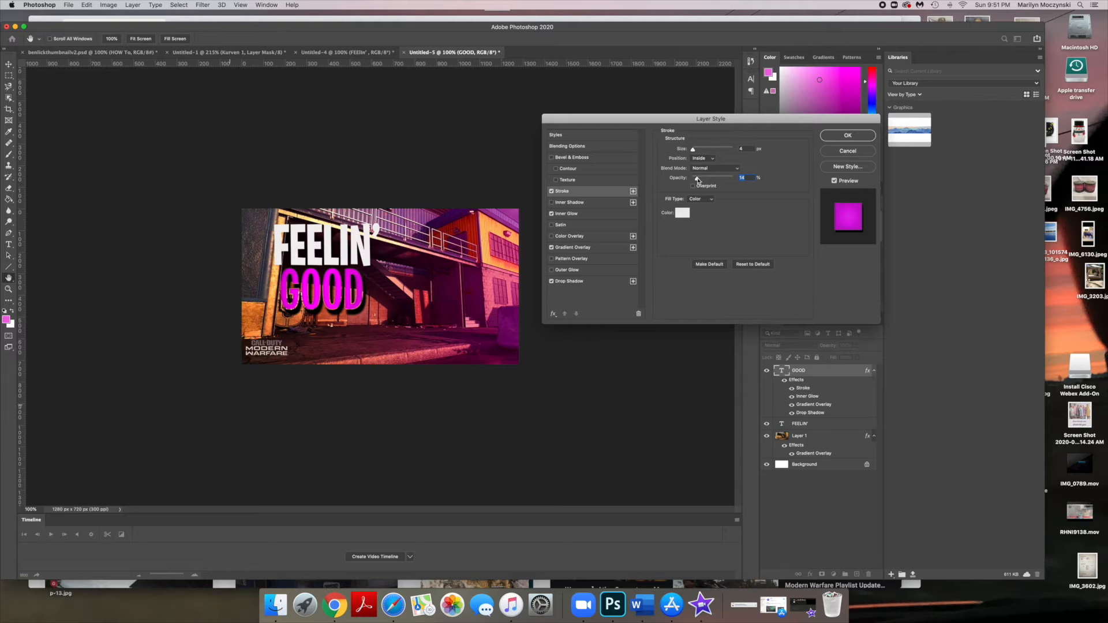
- Add an Inner Shadow to the GOOD text and set its blend mode to Normal
{"action": "left_click", "coordinate": [582, 203]}
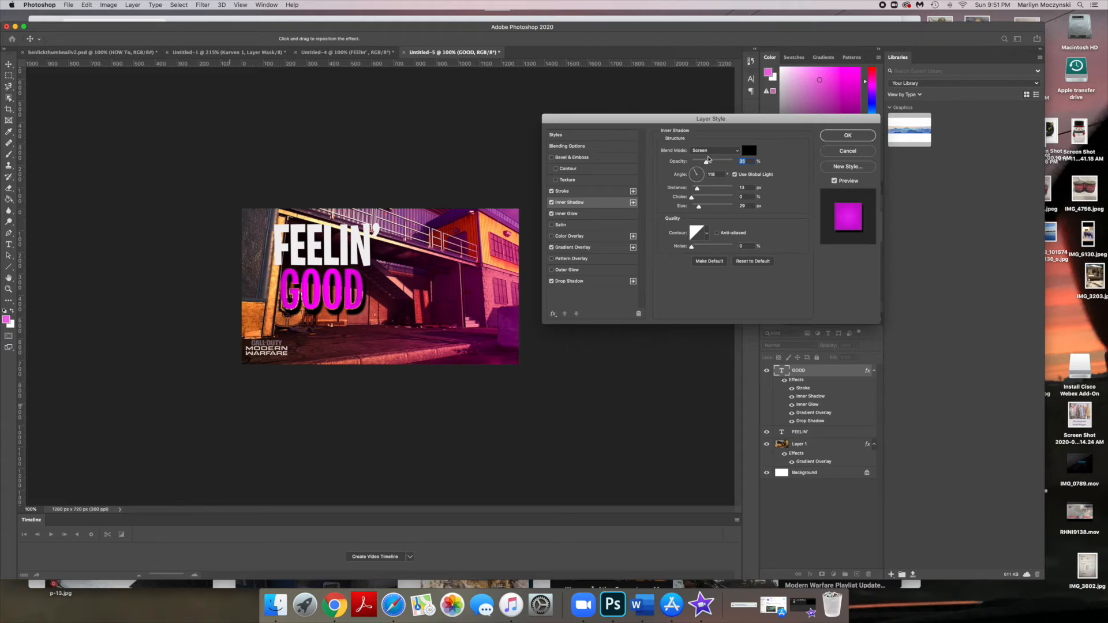
{"action": "left_click", "coordinate": [722, 152]}
{"action": "left_click", "coordinate": [722, 153]}
{"action": "left_click", "coordinate": [722, 151]}
{"action": "left_click", "coordinate": [712, 88]}
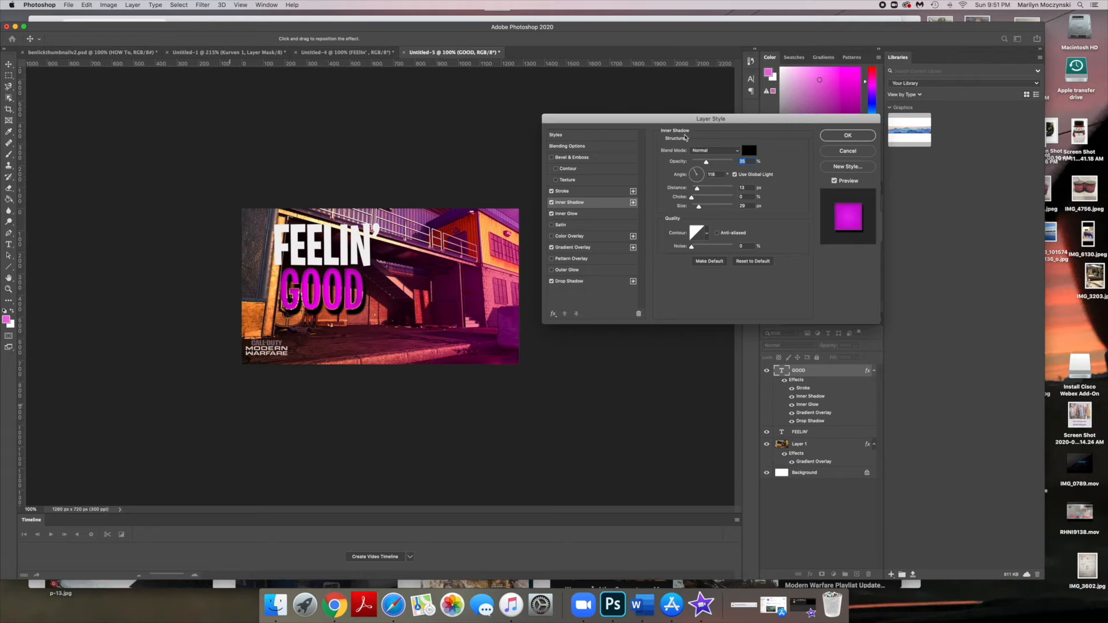
- Set the Inner Shadow color to a dark navy blue
{"action": "left_click", "coordinate": [749, 151]}
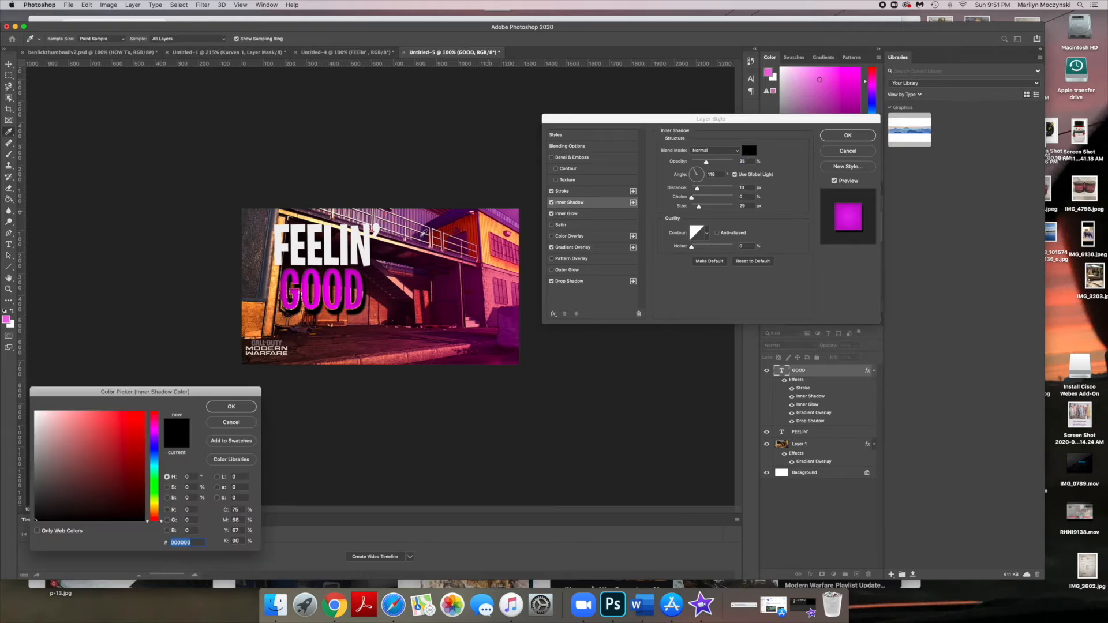
{"action": "left_click", "coordinate": [154, 450]}
{"action": "left_click", "coordinate": [126, 422]}
{"action": "left_click", "coordinate": [120, 444]}
{"action": "left_click", "coordinate": [127, 478]}
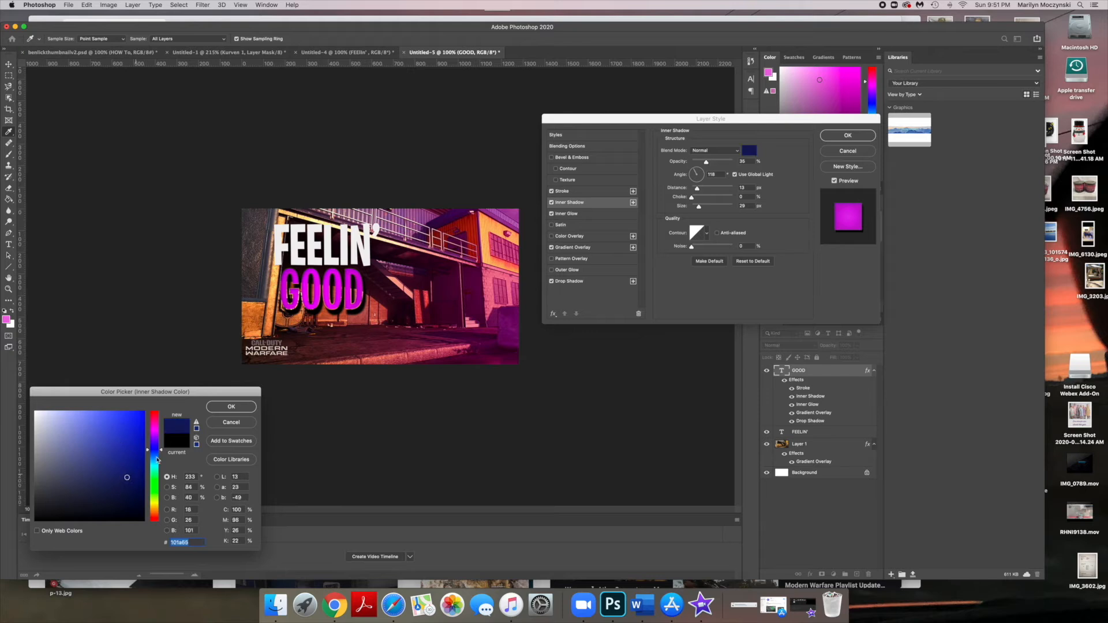
{"action": "left_click", "coordinate": [238, 406]}
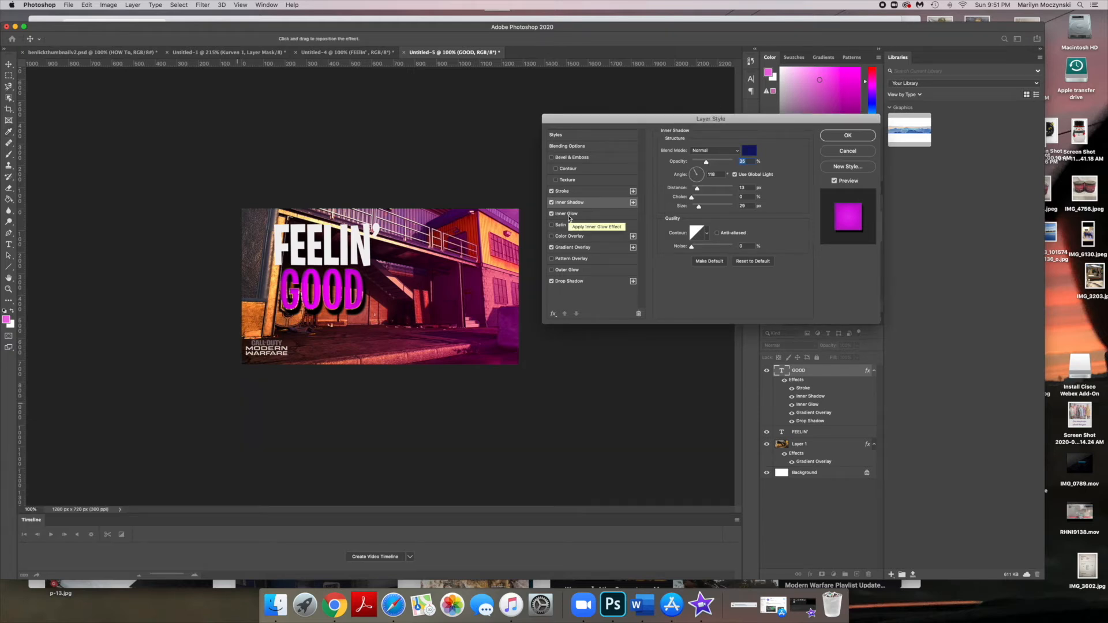
- Turn off the Stroke effect and enable Bevel & Emboss on the GOOD text
{"action": "left_click", "coordinate": [551, 192]}
{"action": "left_click", "coordinate": [551, 192]}
{"action": "left_click", "coordinate": [552, 192]}
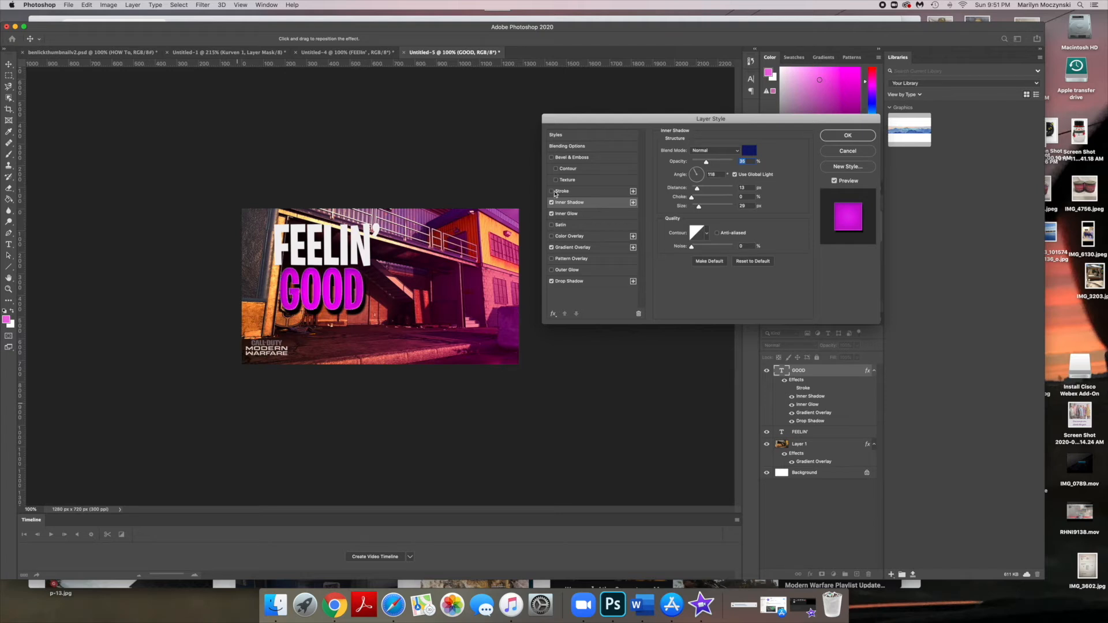
{"action": "left_click", "coordinate": [552, 158]}
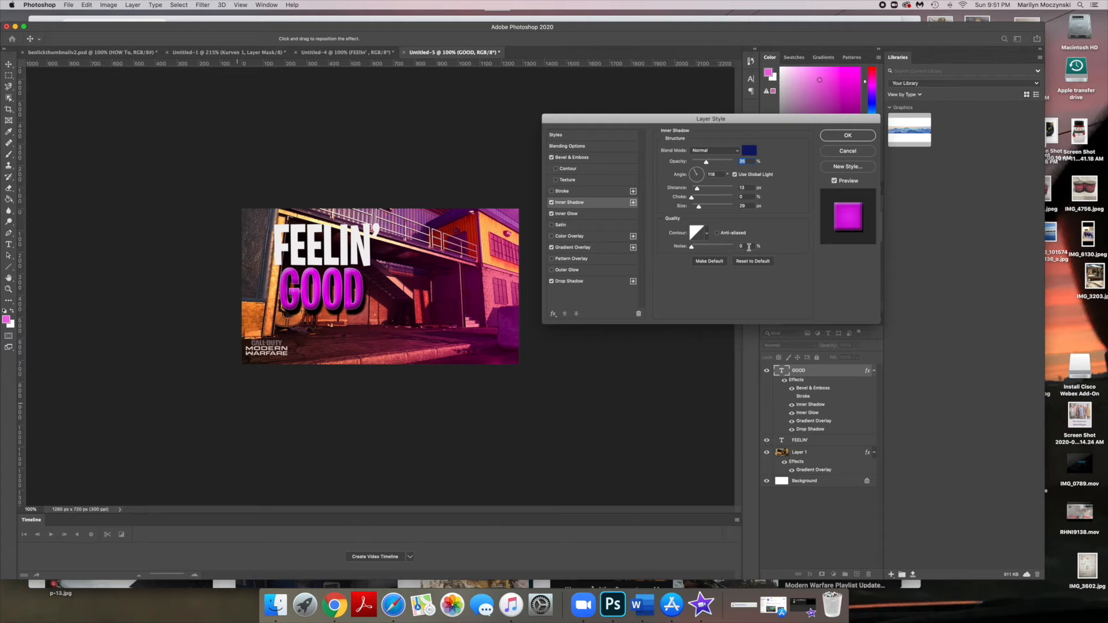
- Add an Outer Glow to the GOOD text and set its color to bright magenta
{"action": "left_click", "coordinate": [583, 272]}
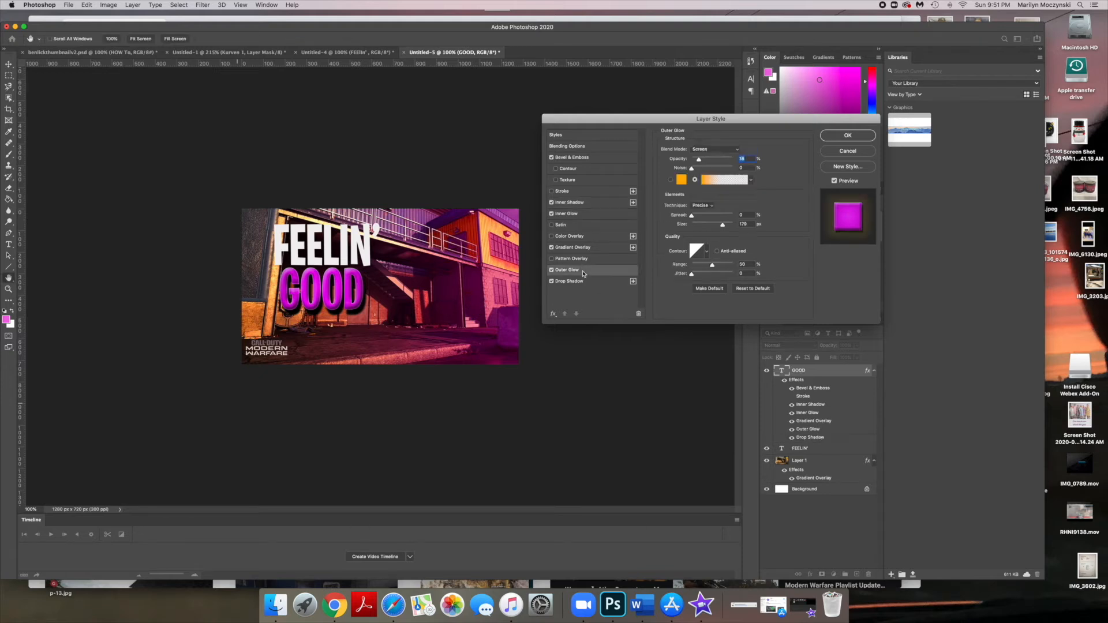
{"action": "left_click", "coordinate": [682, 180]}
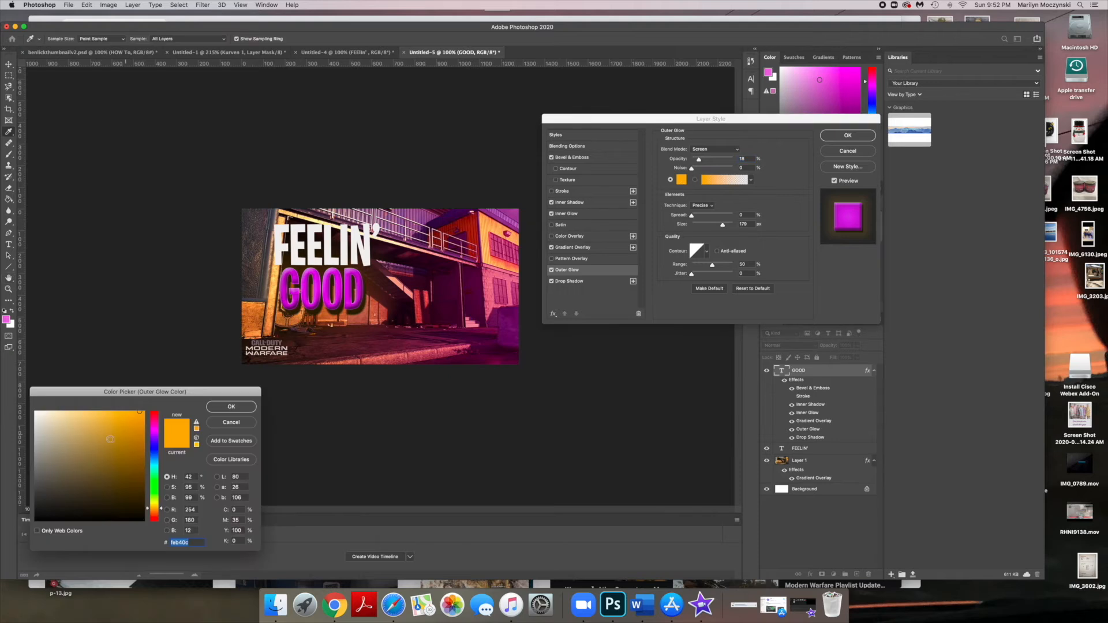
{"action": "left_click", "coordinate": [155, 433]}
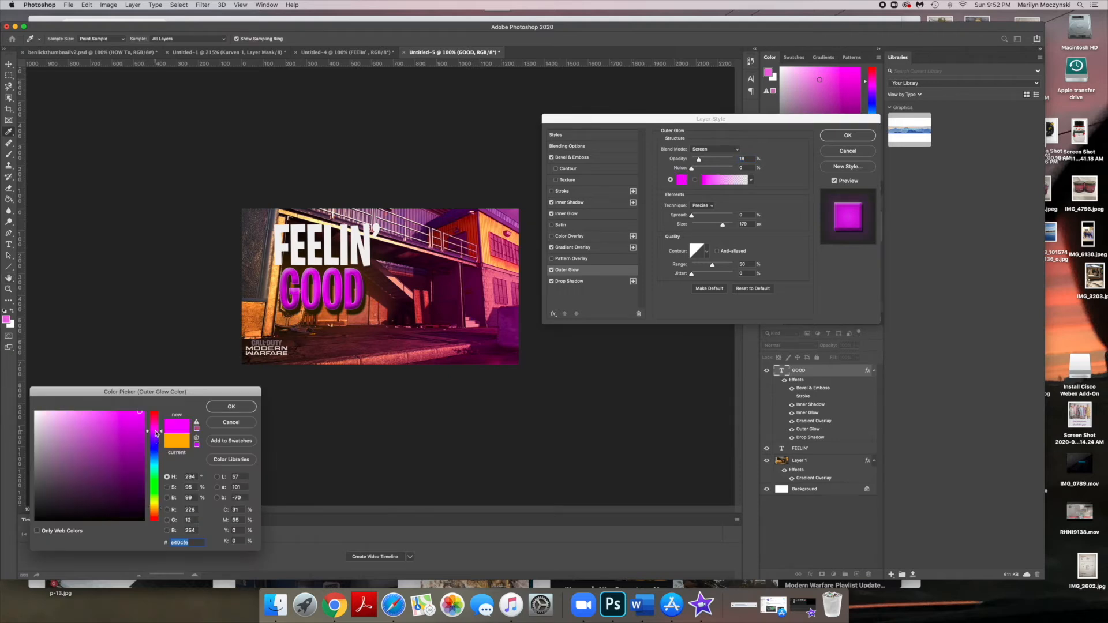
{"action": "left_click", "coordinate": [231, 404]}
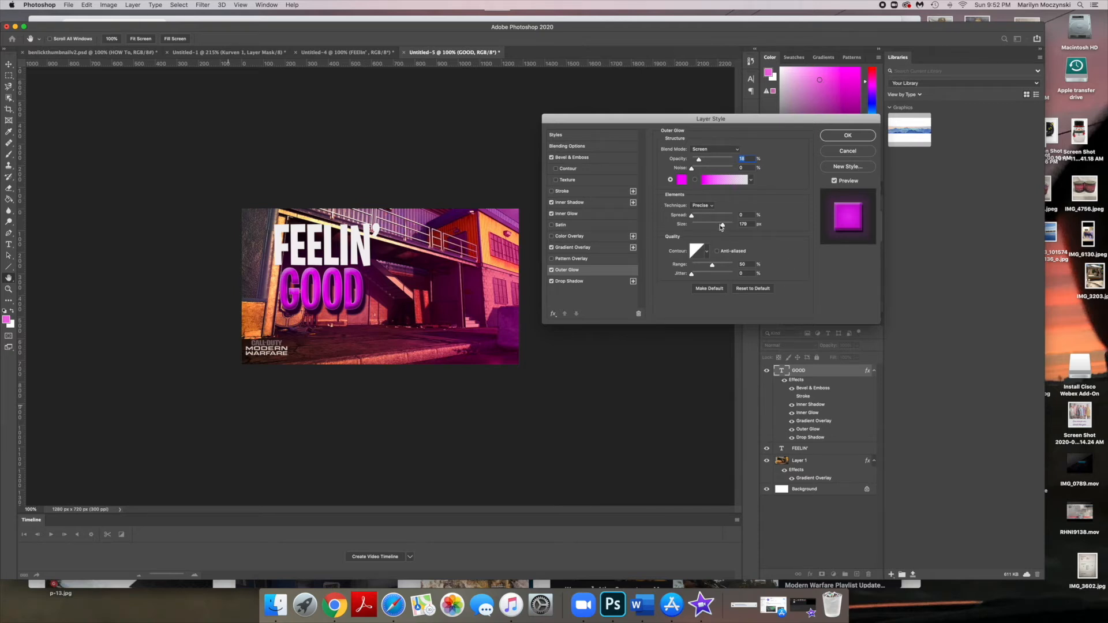
- Reduce the Outer Glow size, set its blend mode to Normal, and apply the layer style
{"action": "left_click_drag", "start_coordinate": [721, 226], "coordinate": [719, 226]}
{"action": "left_click", "coordinate": [726, 149]}
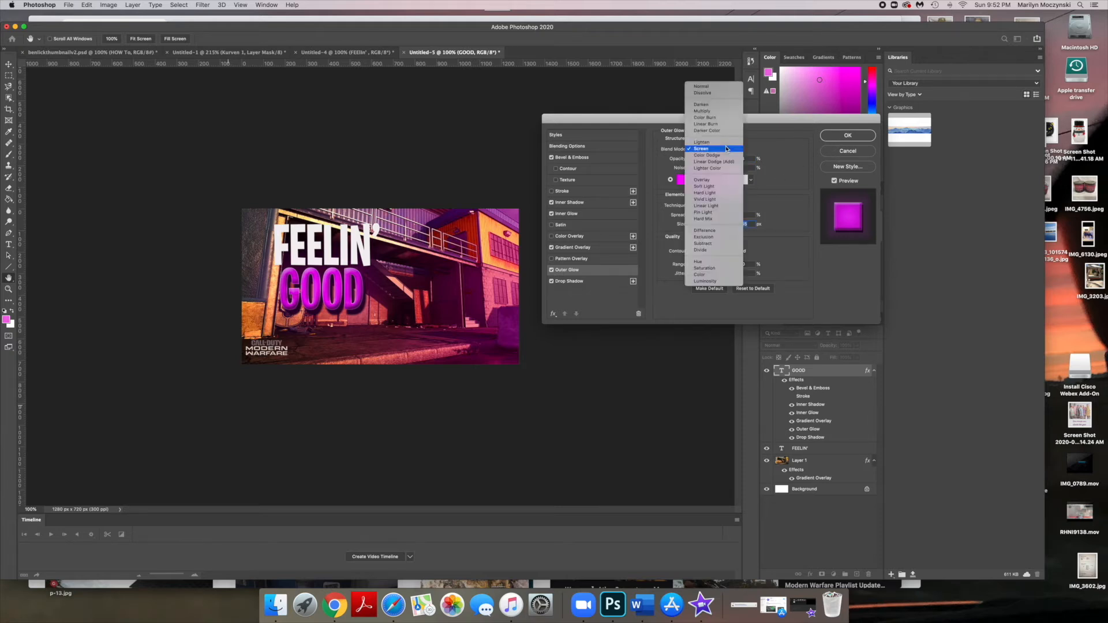
{"action": "left_click", "coordinate": [702, 86]}
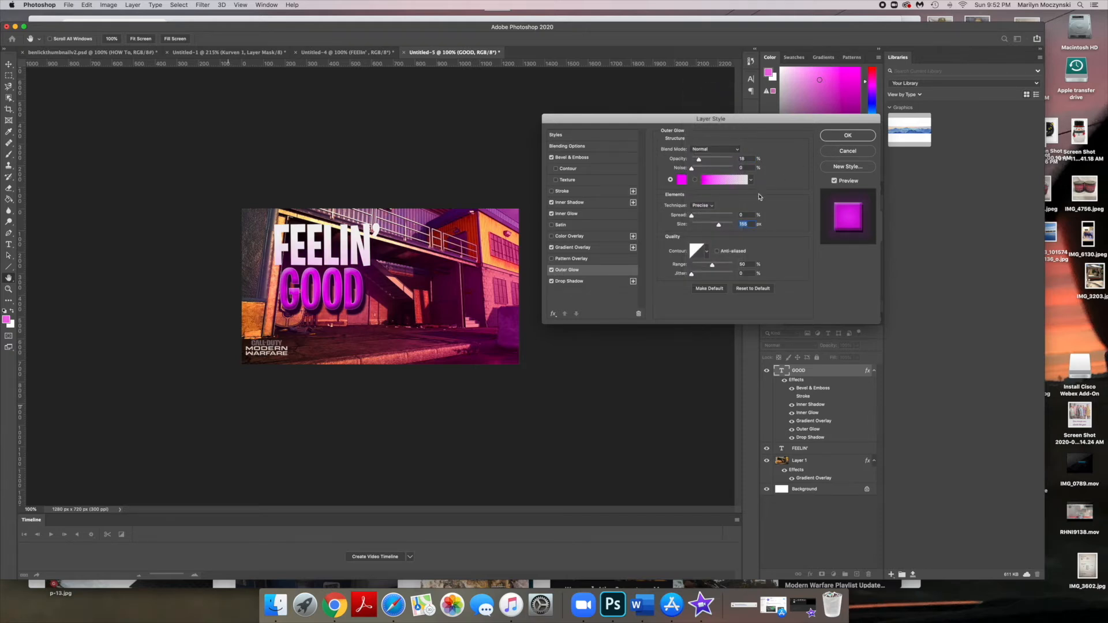
{"action": "left_click", "coordinate": [845, 135]}
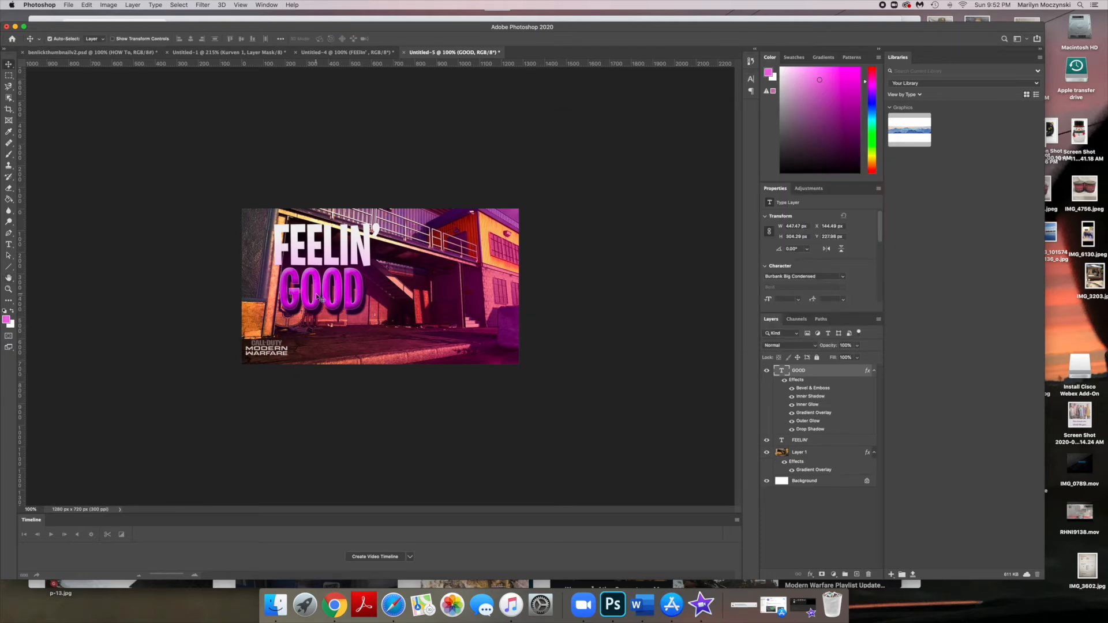
- Switch to the other FEELIN' thumbnail document to compare, then return to this one
{"action": "left_click", "coordinate": [346, 52]}
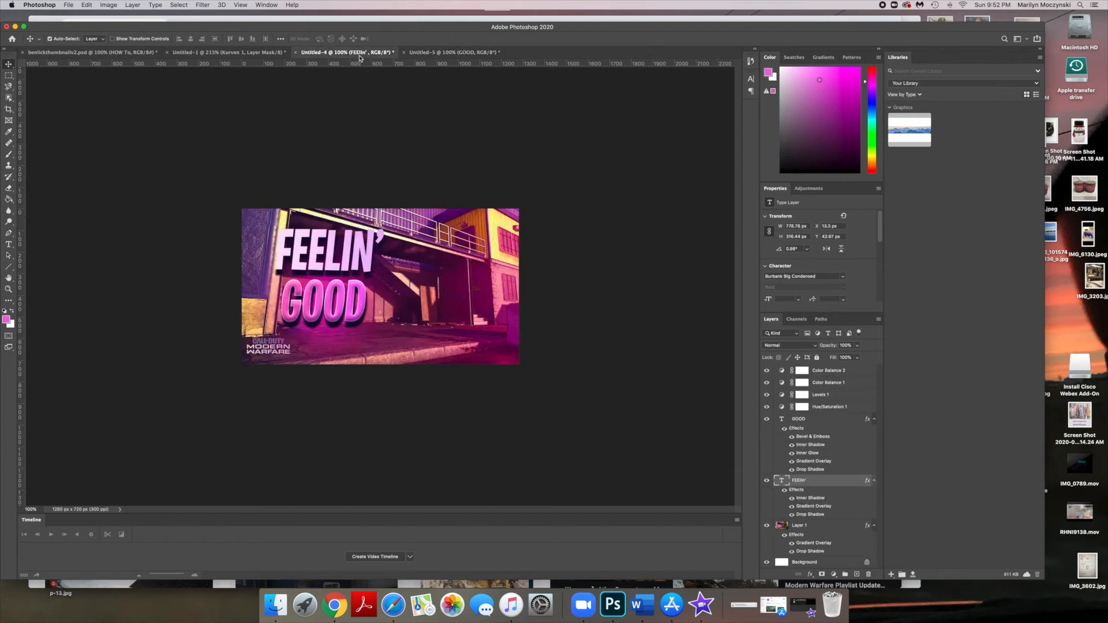
{"action": "left_click", "coordinate": [422, 52]}
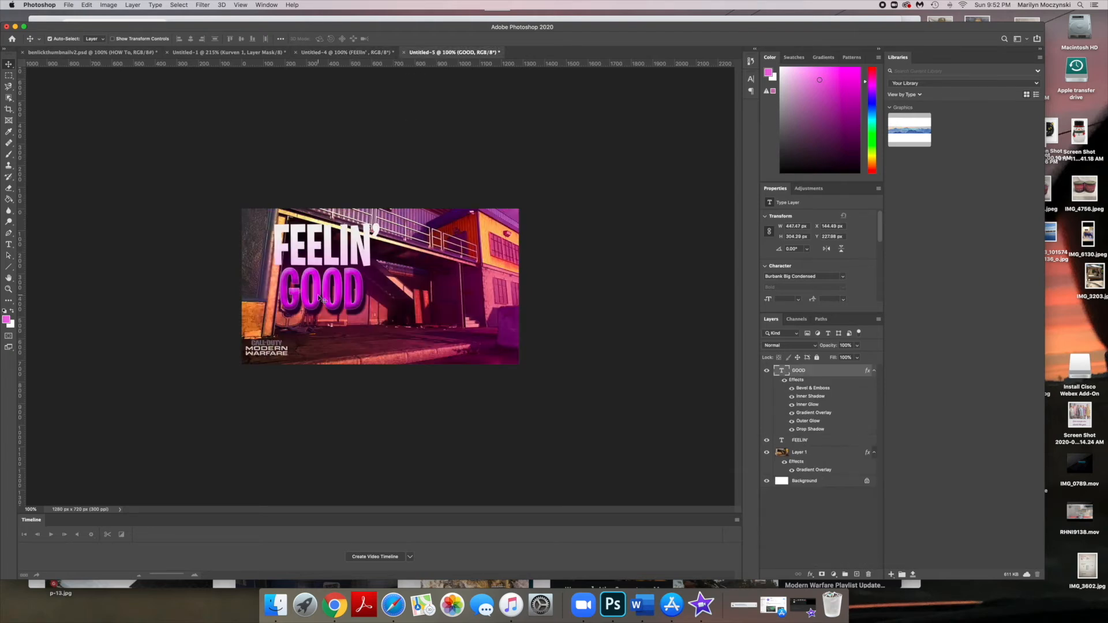
- Reopen the GOOD layer's gradient overlay and set its left color stop to a slightly different magenta
{"action": "double_click", "coordinate": [827, 372]}
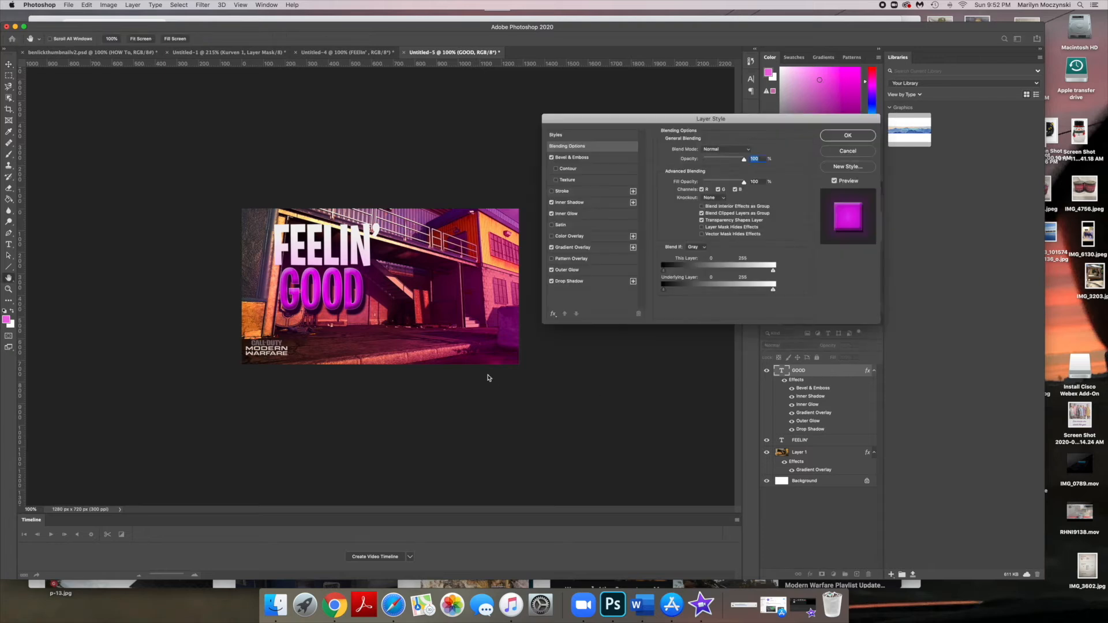
{"action": "left_click", "coordinate": [576, 247]}
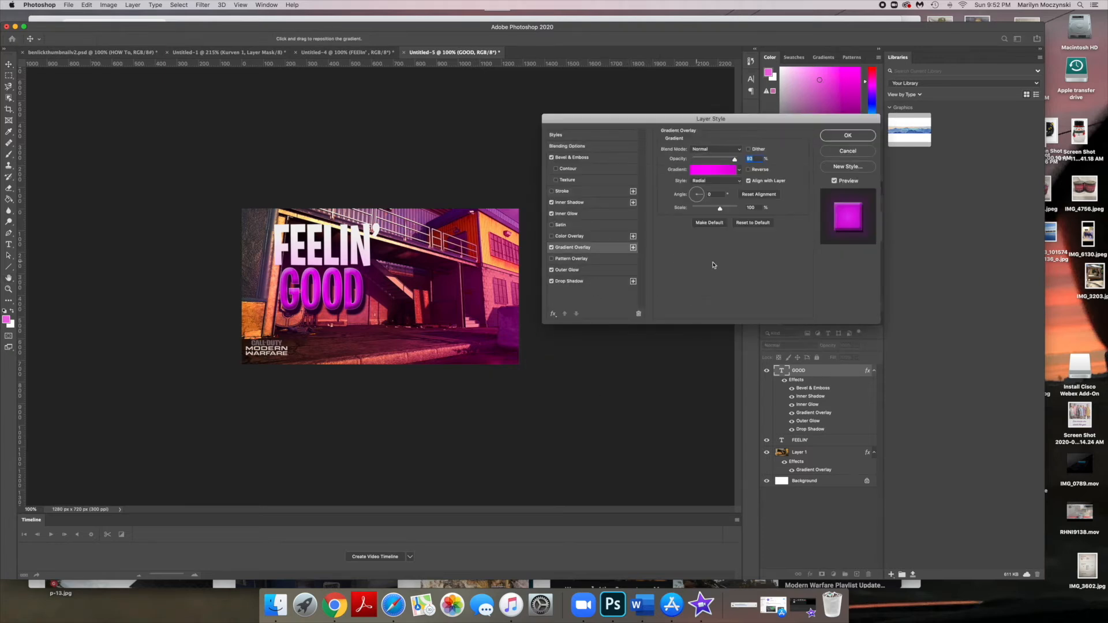
{"action": "left_click", "coordinate": [709, 170]}
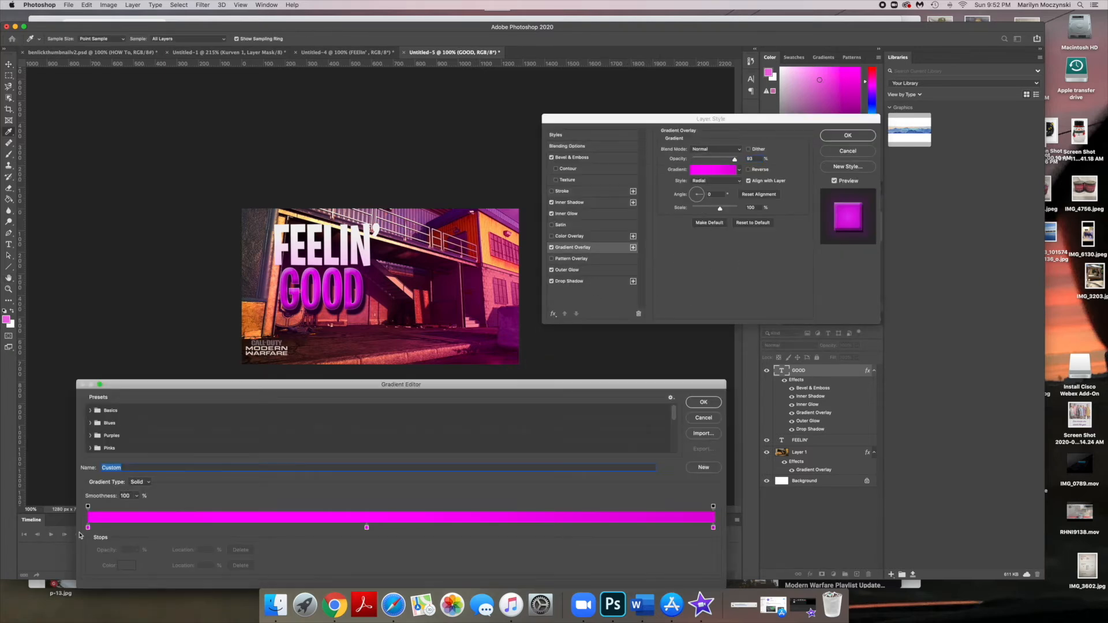
{"action": "double_click", "coordinate": [88, 527]}
{"action": "left_click", "coordinate": [118, 430]}
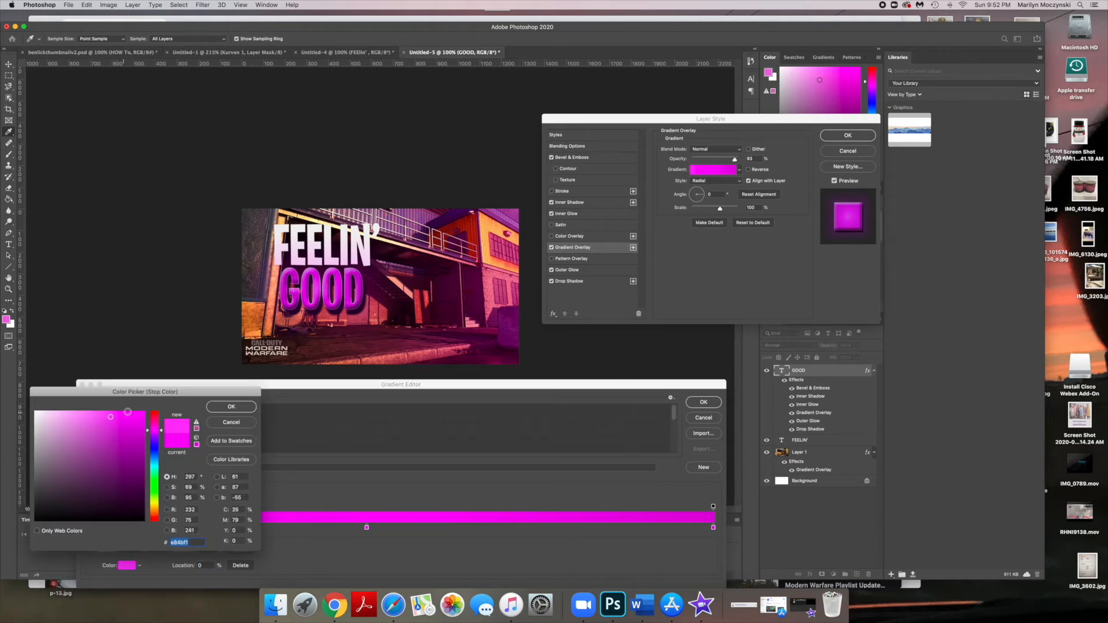
{"action": "left_click", "coordinate": [231, 407]}
- Adjust the middle and right gradient stops' magenta shades, then confirm the gradient and the layer style
{"action": "double_click", "coordinate": [366, 527]}
{"action": "left_click", "coordinate": [232, 411]}
{"action": "double_click", "coordinate": [713, 528]}
{"action": "left_click", "coordinate": [137, 414]}
{"action": "left_click", "coordinate": [230, 407]}
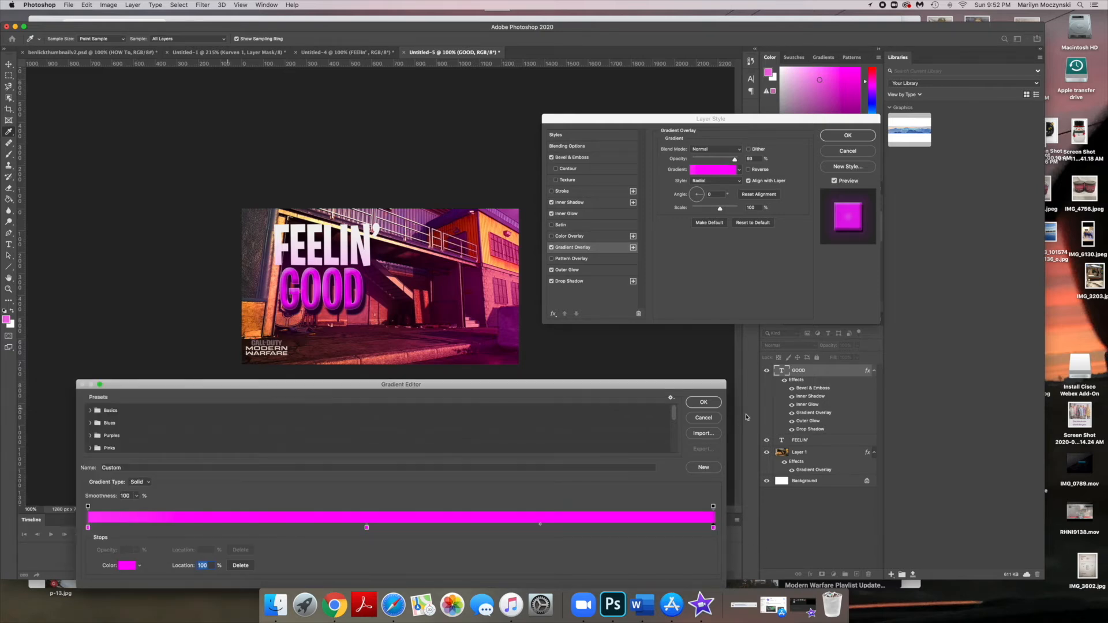
{"action": "left_click", "coordinate": [703, 402]}
{"action": "left_click", "coordinate": [848, 135]}
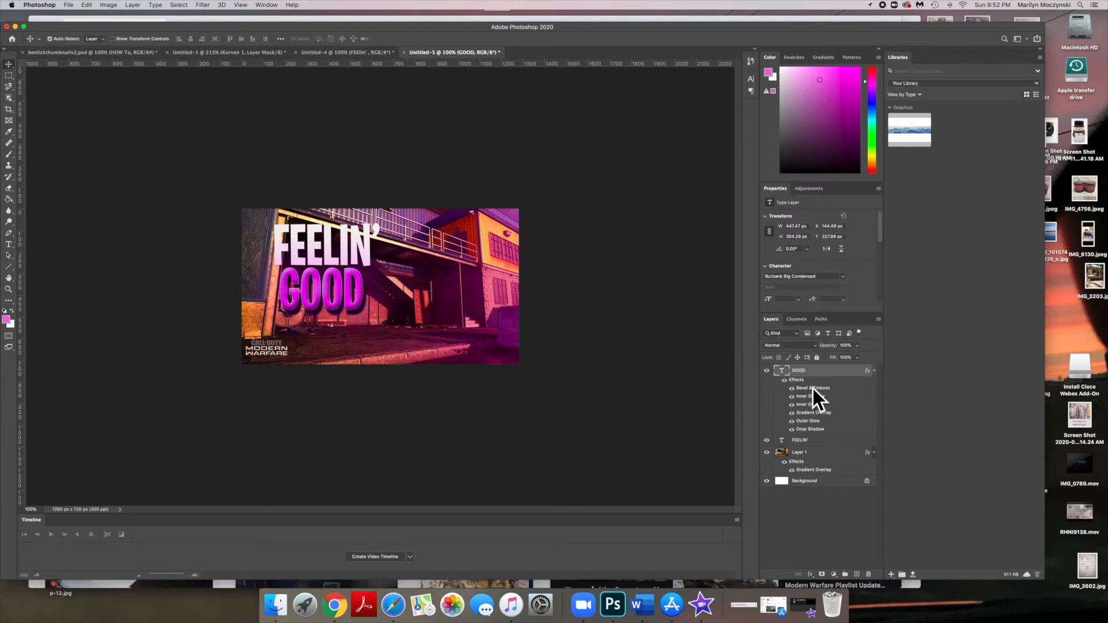
- Add a gradient overlay to the FEELIN' layer using the Pastels_03 preset from the Pastels gradient folder
{"action": "left_click", "coordinate": [817, 441]}
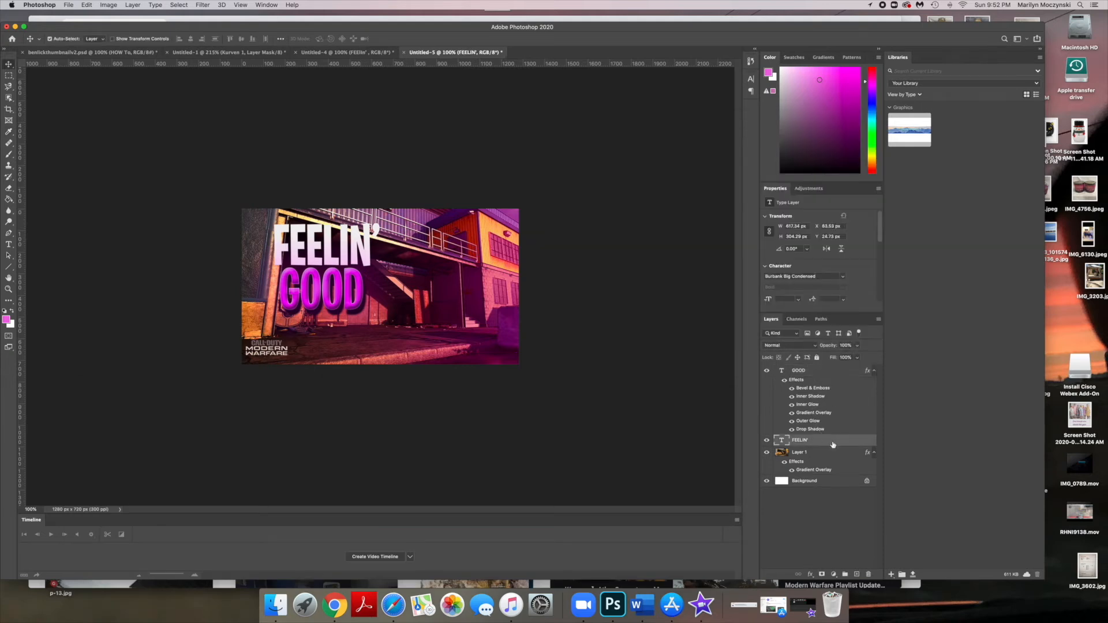
{"action": "double_click", "coordinate": [837, 442]}
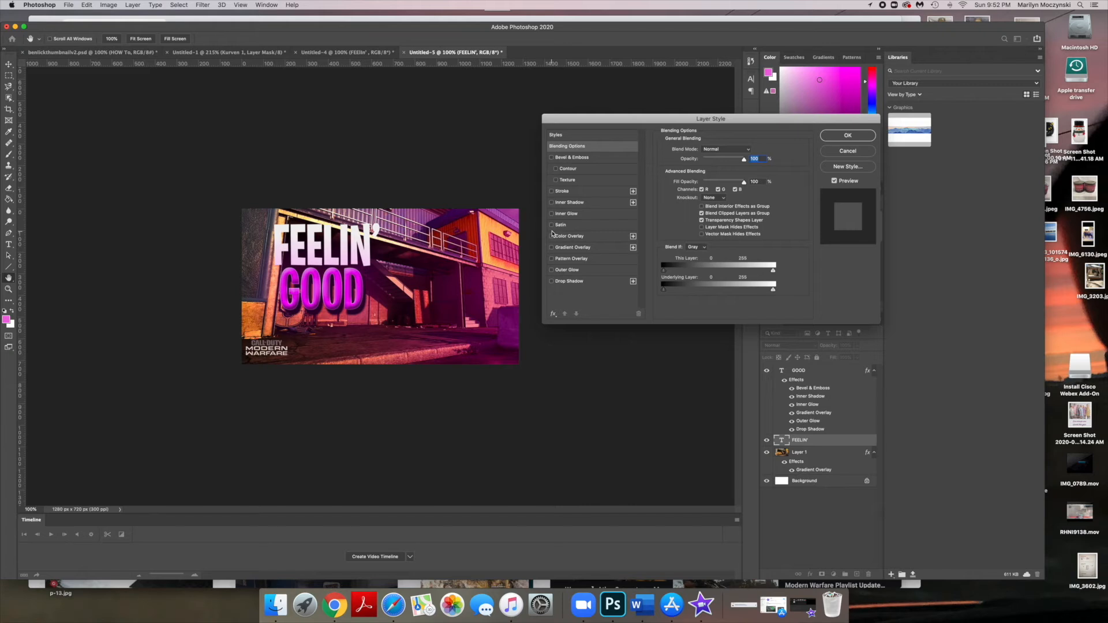
{"action": "left_click", "coordinate": [595, 248]}
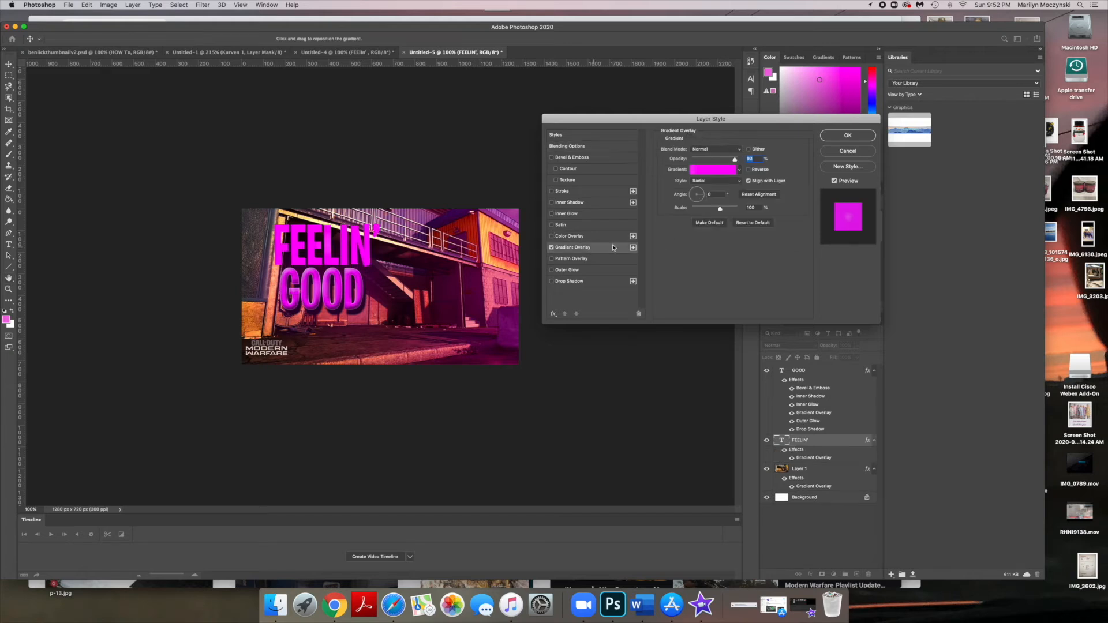
{"action": "left_click", "coordinate": [716, 172]}
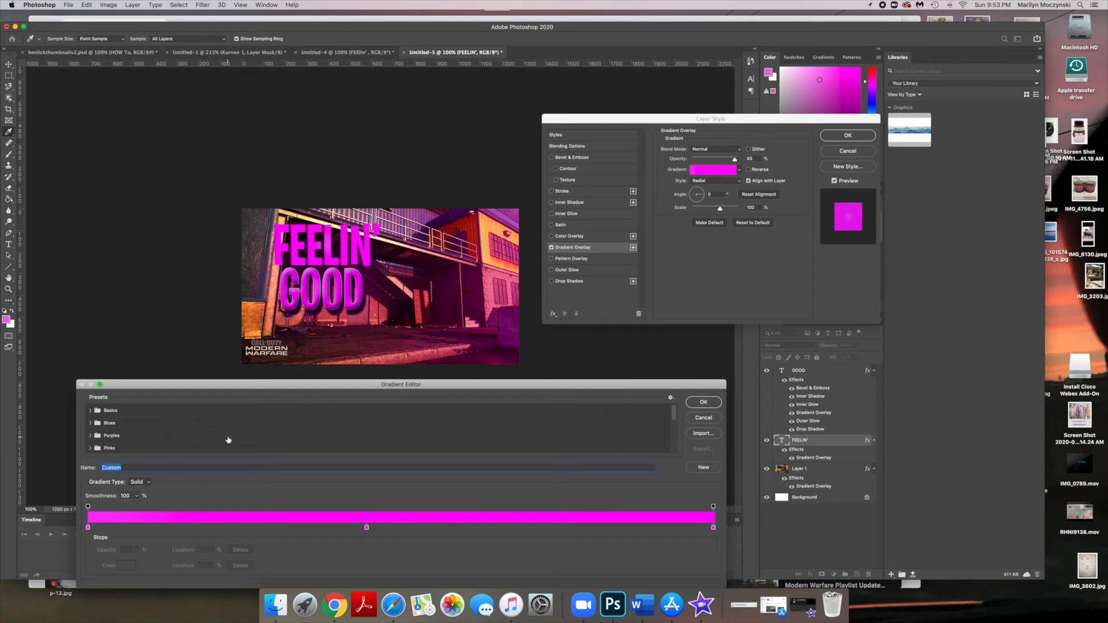
{"action": "scroll", "coordinate": [228, 440], "scroll_direction": "down", "scroll_amount": 1}
{"action": "scroll", "coordinate": [228, 439], "scroll_direction": "down", "scroll_amount": 1}
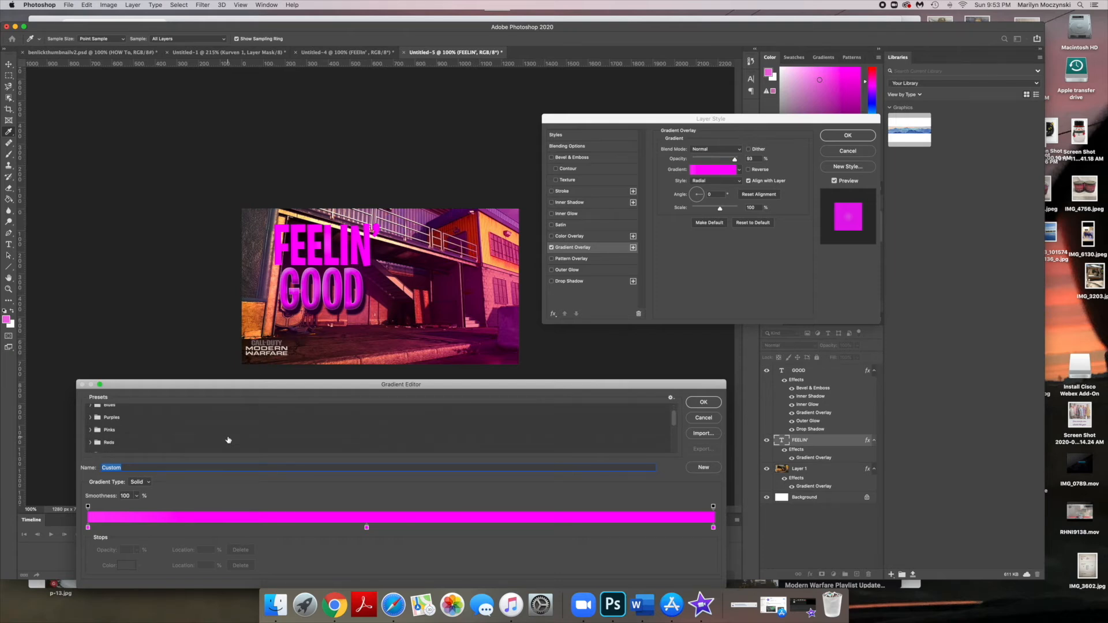
{"action": "scroll", "coordinate": [194, 437], "scroll_direction": "down", "scroll_amount": 1}
{"action": "scroll", "coordinate": [195, 437], "scroll_direction": "down", "scroll_amount": 3}
{"action": "scroll", "coordinate": [191, 437], "scroll_direction": "down", "scroll_amount": 1}
{"action": "left_click", "coordinate": [156, 436]}
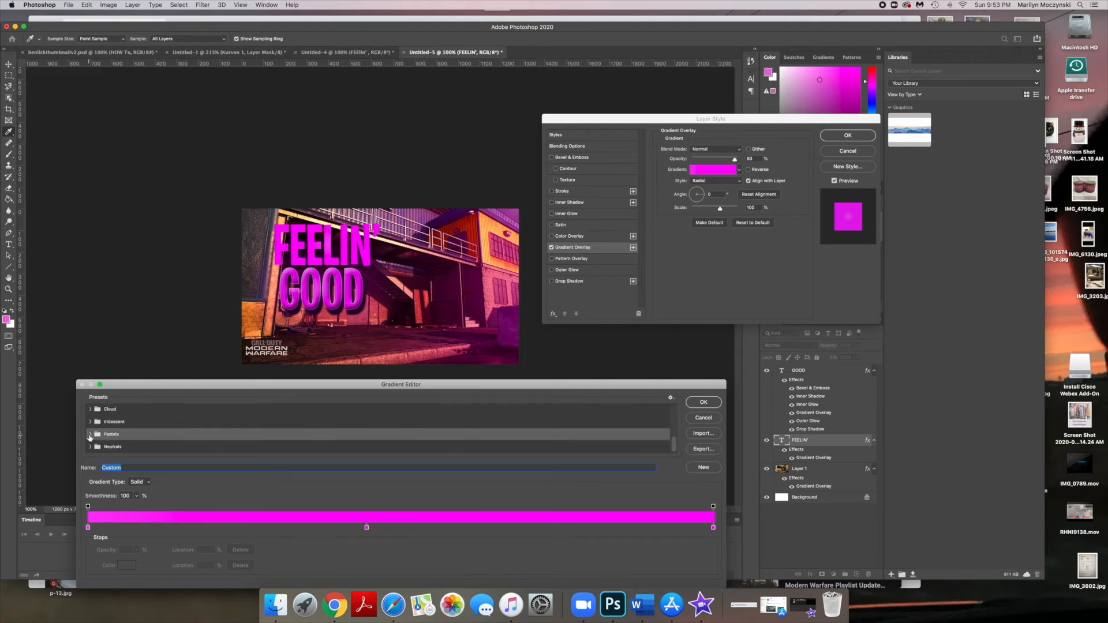
{"action": "left_click", "coordinate": [90, 434]}
{"action": "scroll", "coordinate": [115, 443], "scroll_direction": "down", "scroll_amount": 1}
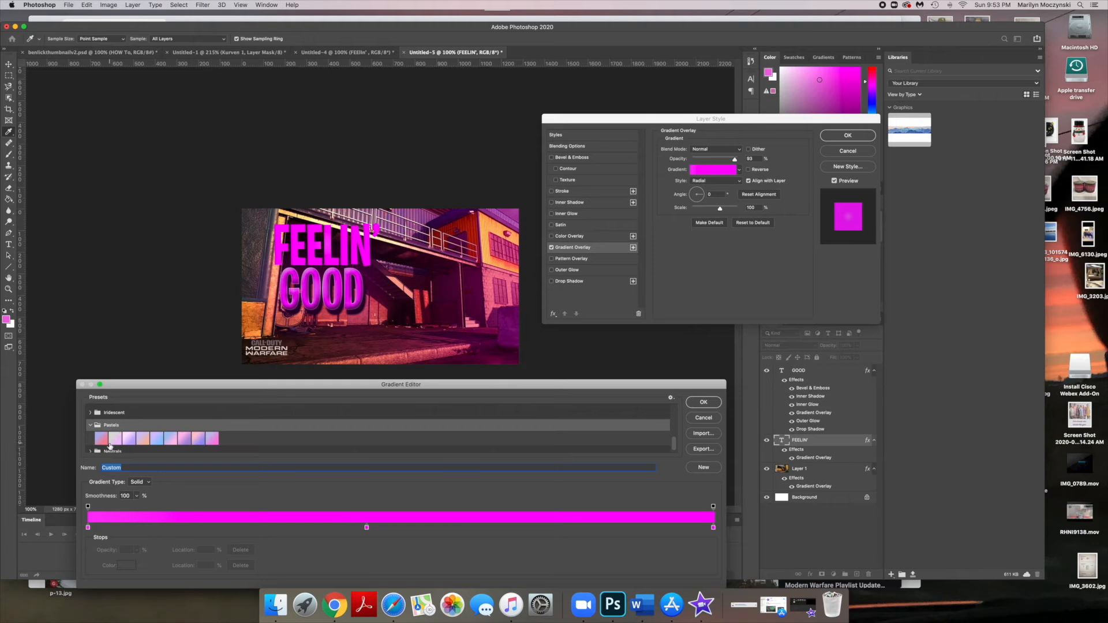
{"action": "left_click", "coordinate": [106, 441]}
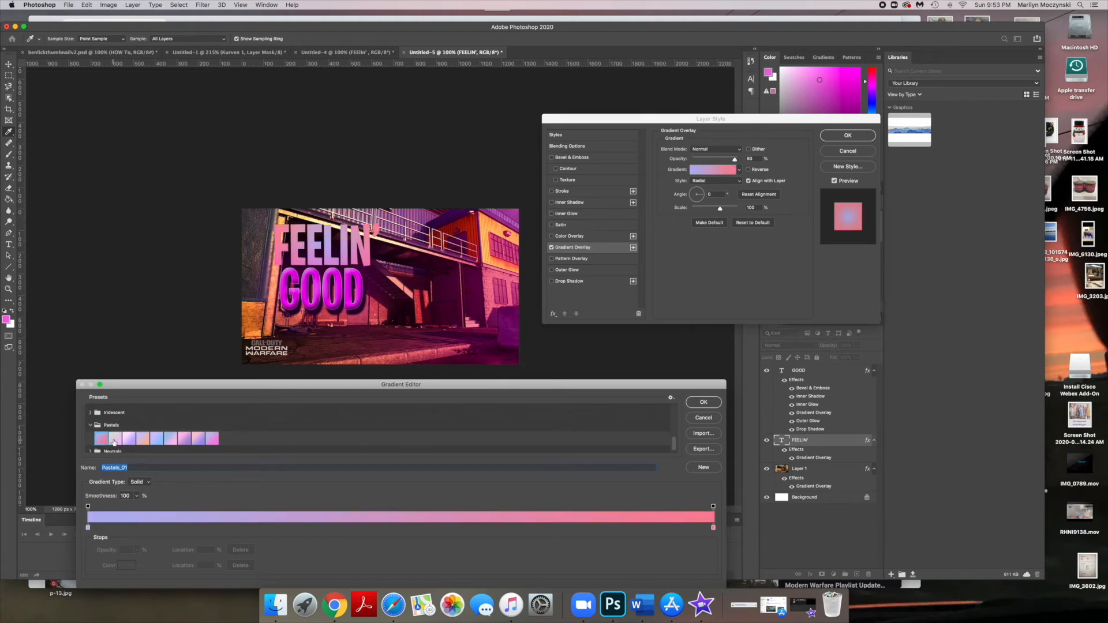
{"action": "left_click", "coordinate": [114, 440]}
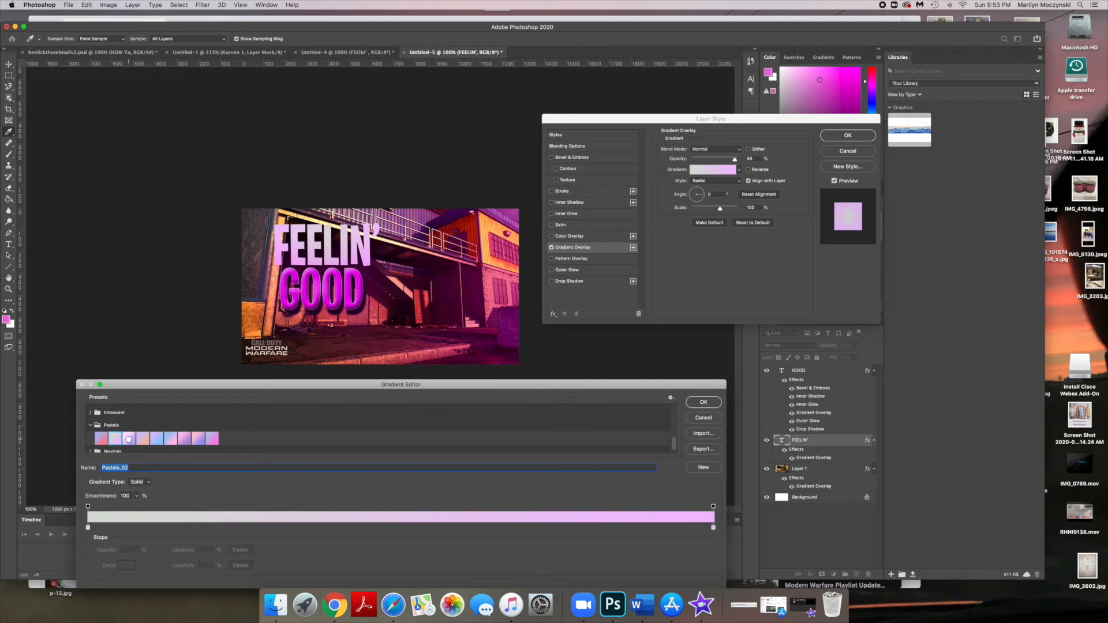
{"action": "left_click", "coordinate": [128, 439]}
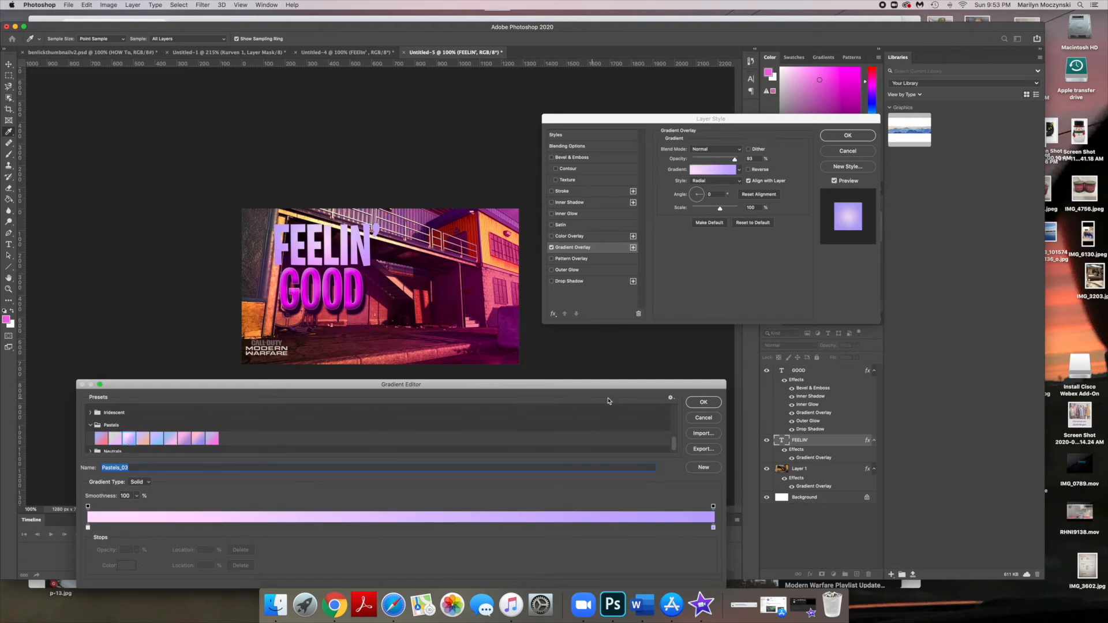
{"action": "left_click", "coordinate": [705, 402]}
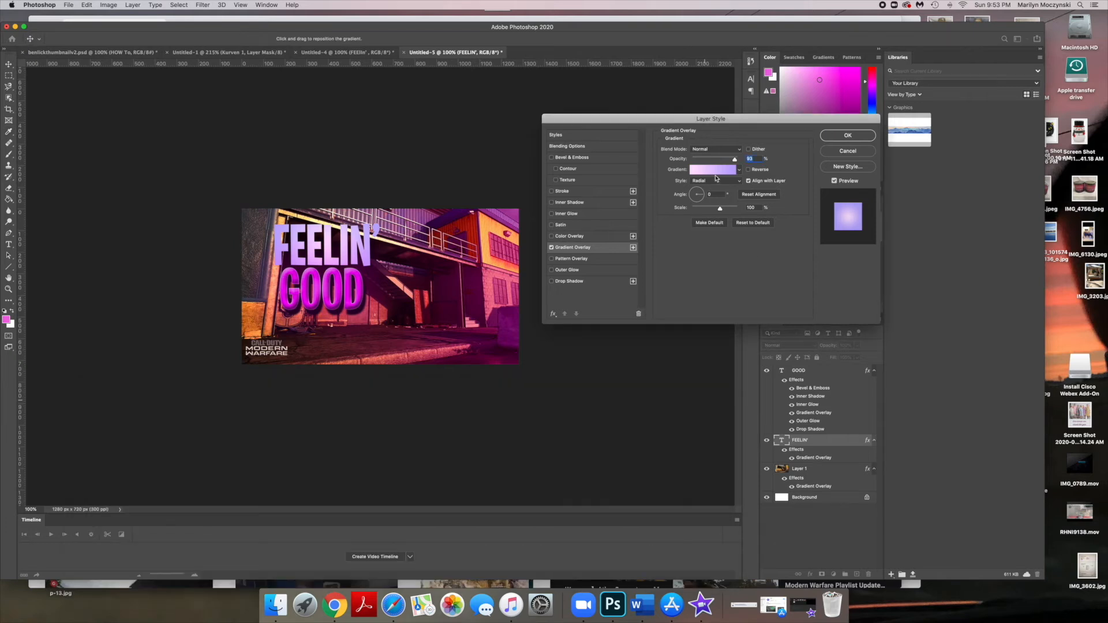
- Set the FEELIN' gradient overlay style to Linear, lower its opacity slightly, and set its blend mode to Darker Color
{"action": "left_click", "coordinate": [715, 180]}
{"action": "left_click", "coordinate": [716, 175]}
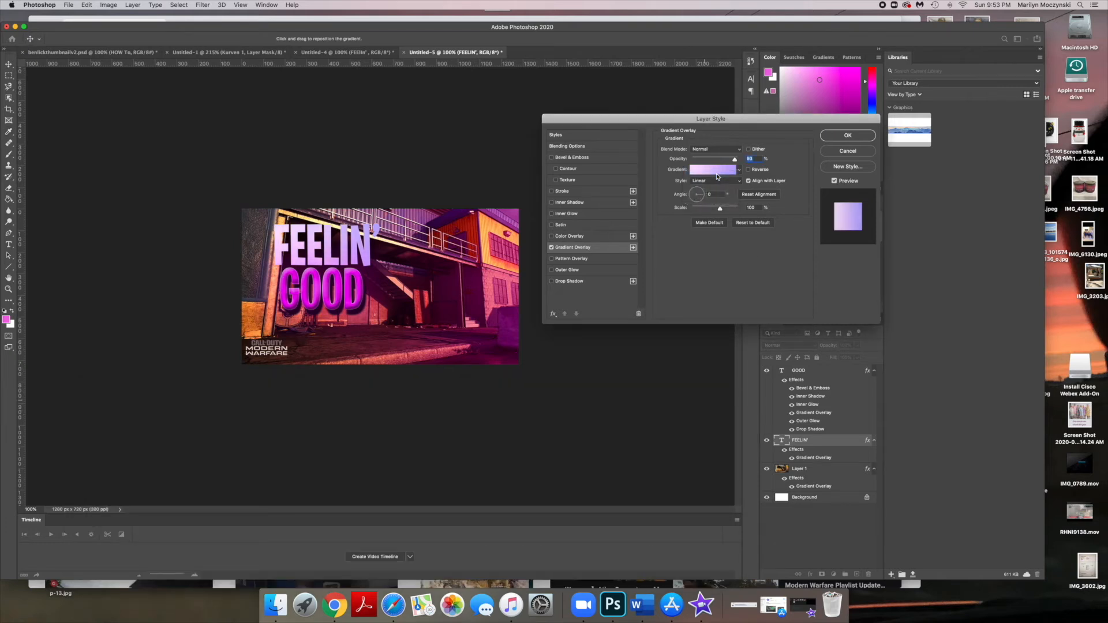
{"action": "mouse_move", "coordinate": [725, 161]}
{"action": "left_mouse_down"}
{"action": "mouse_move", "coordinate": [715, 161]}
{"action": "mouse_move", "coordinate": [723, 160]}
{"action": "left_mouse_up"}
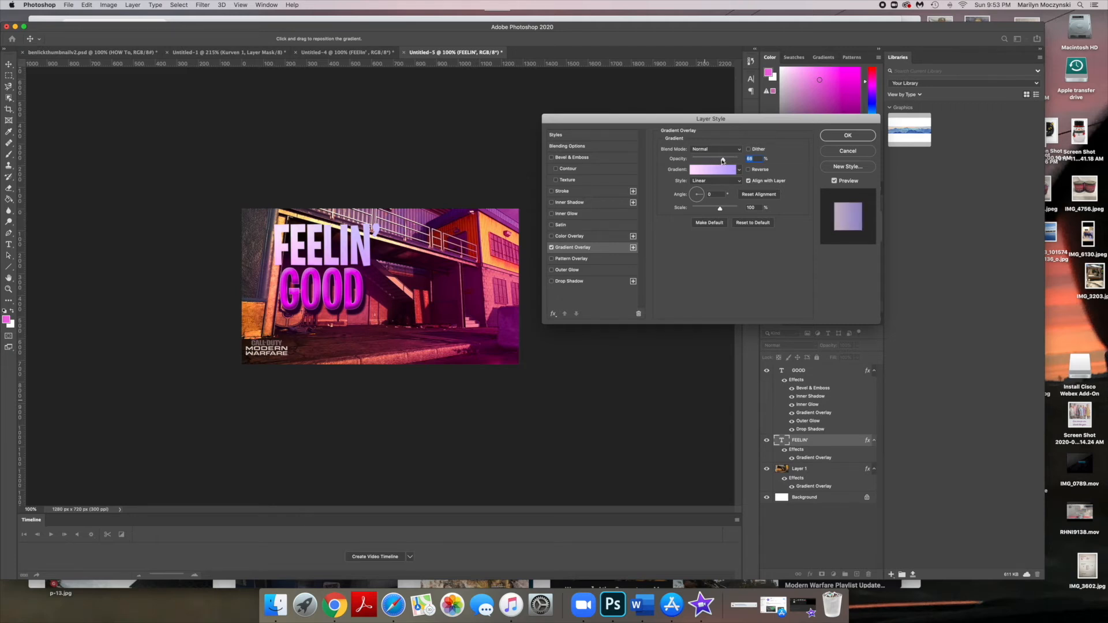
{"action": "left_click", "coordinate": [716, 150]}
{"action": "left_click", "coordinate": [711, 212]}
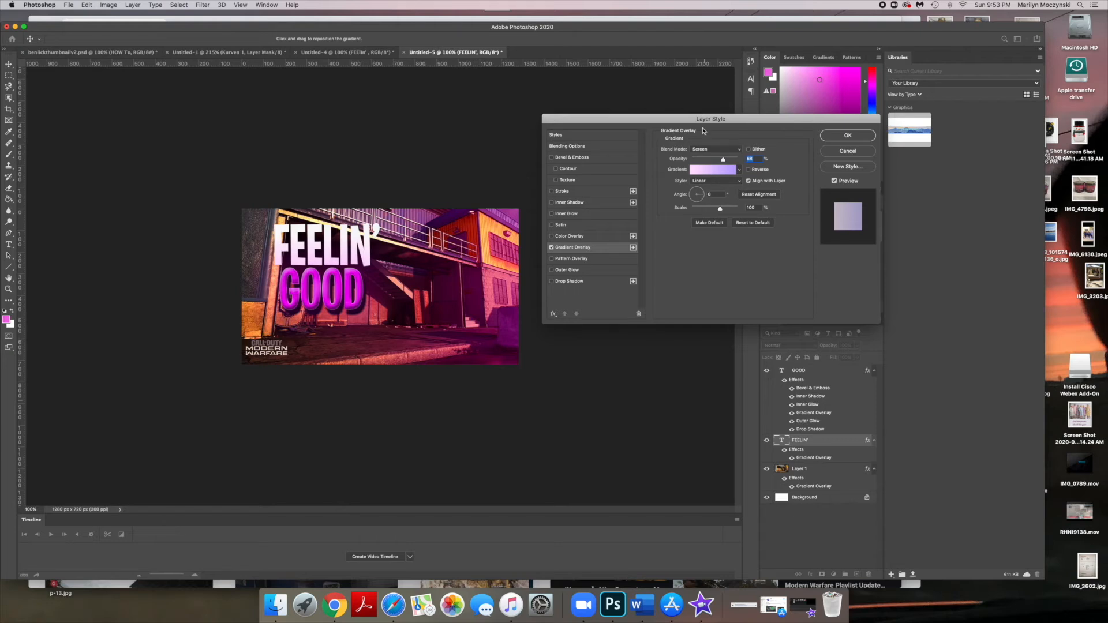
{"action": "left_click", "coordinate": [712, 151]}
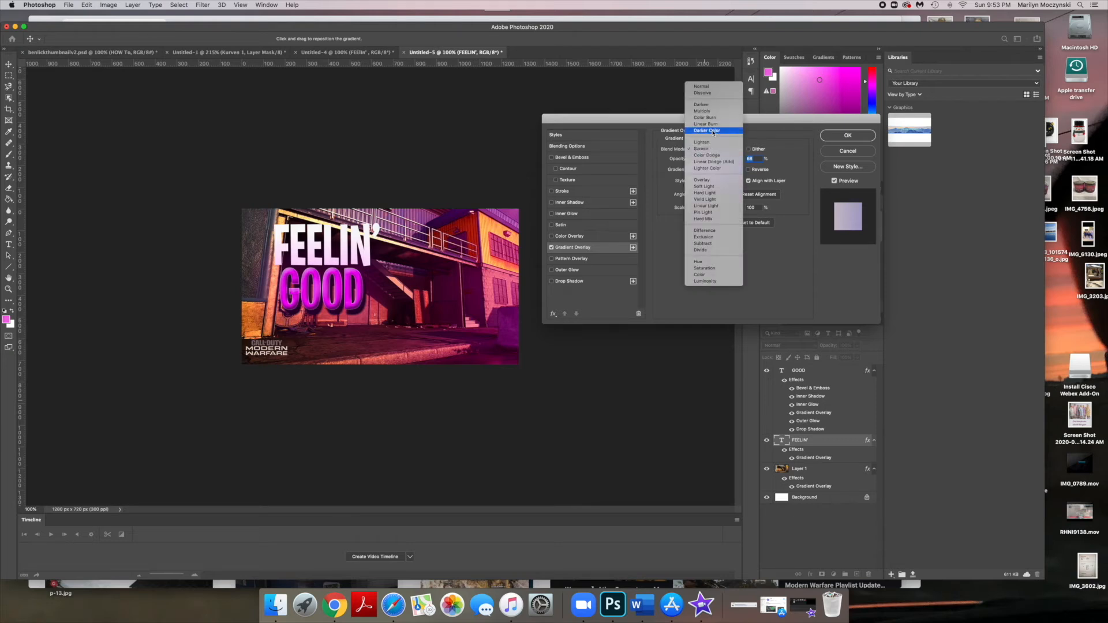
{"action": "left_click", "coordinate": [707, 131]}
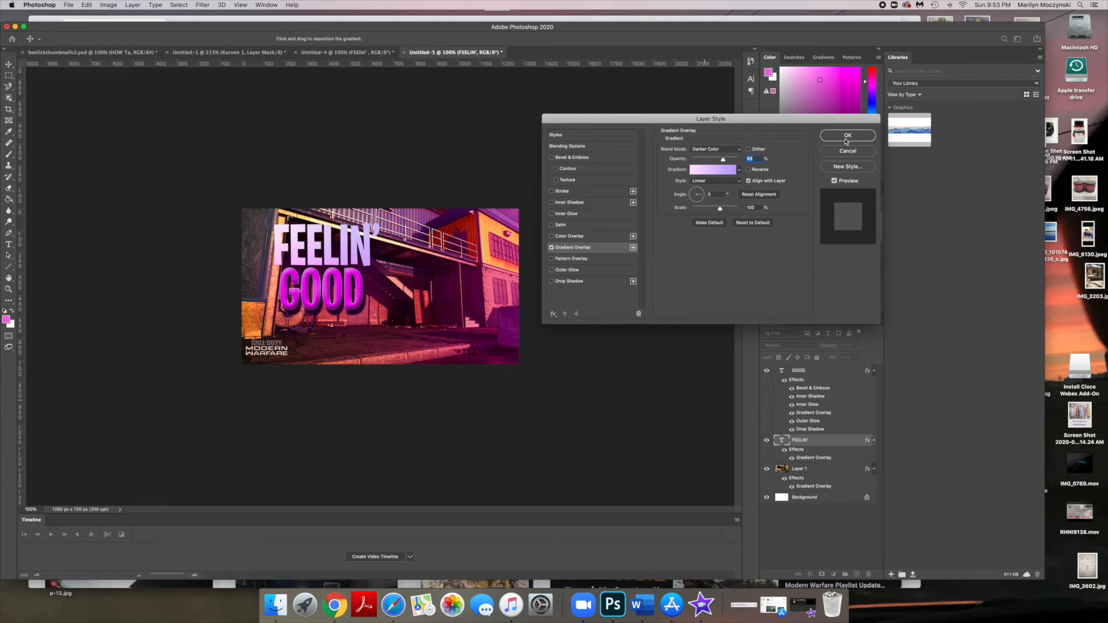
- Enable Inner Glow and Drop Shadow on the FEELIN' layer with a Normal shadow blend mode, and apply the style
{"action": "left_click", "coordinate": [578, 214]}
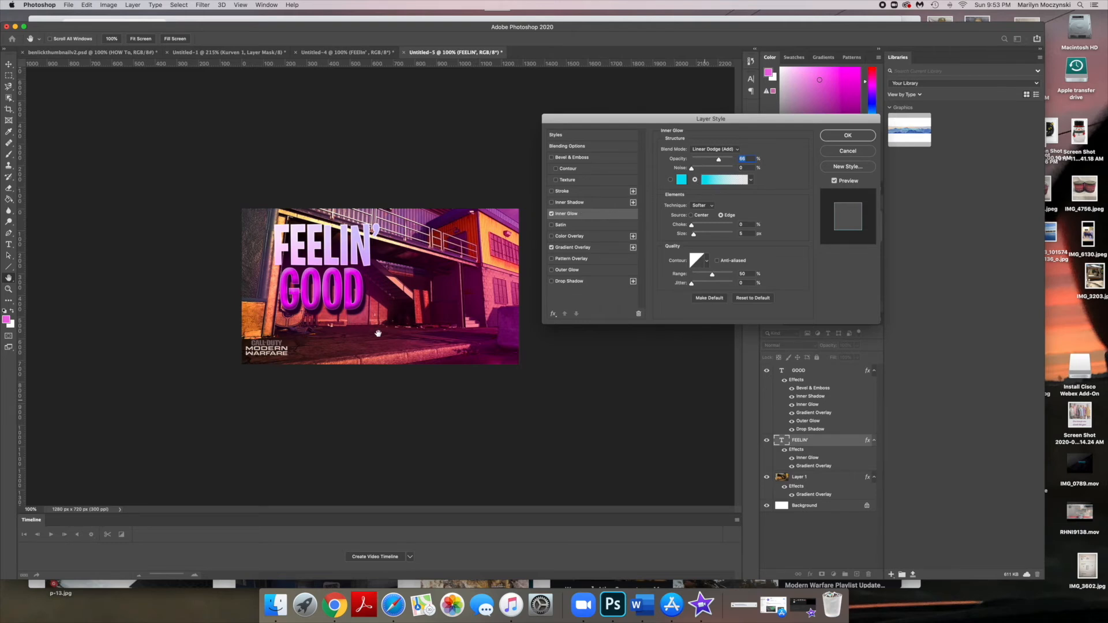
{"action": "left_click", "coordinate": [572, 281]}
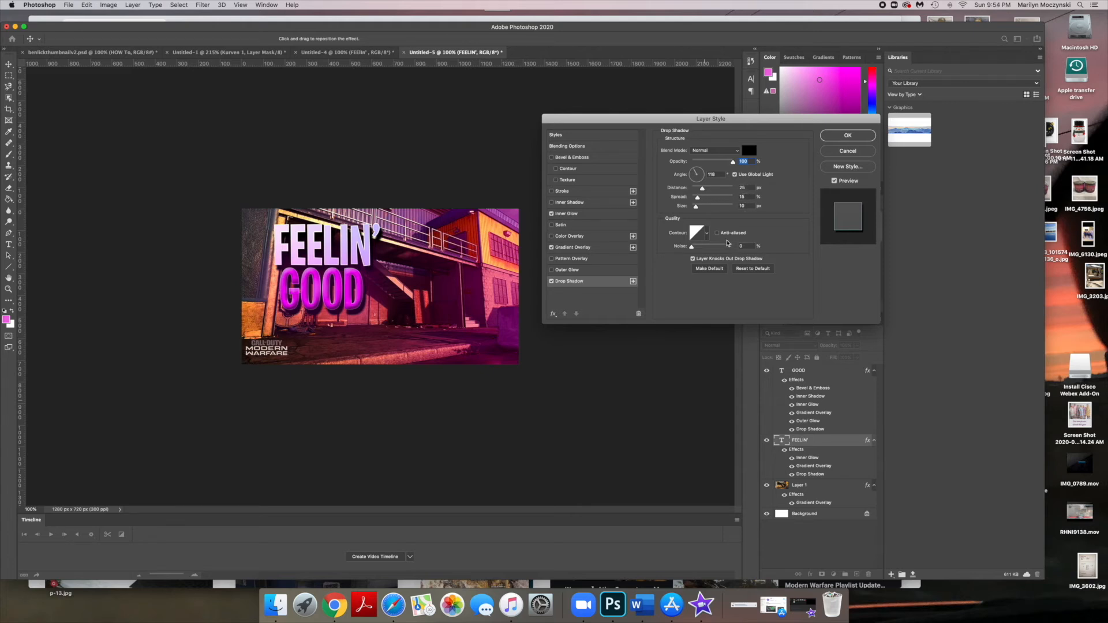
{"action": "left_click", "coordinate": [738, 151]}
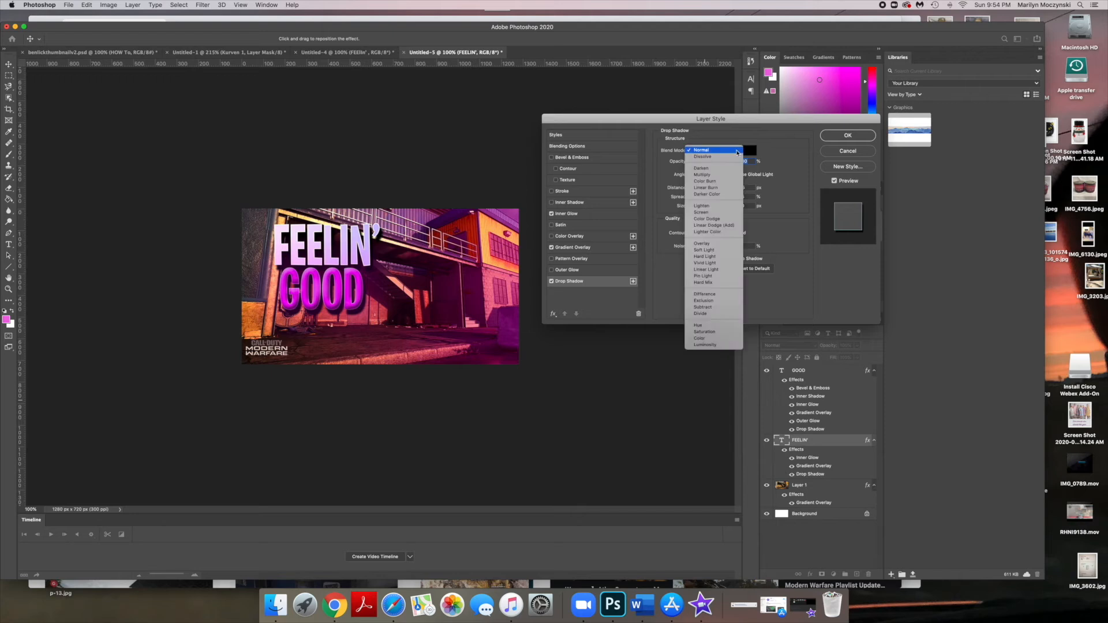
{"action": "left_click", "coordinate": [728, 153]}
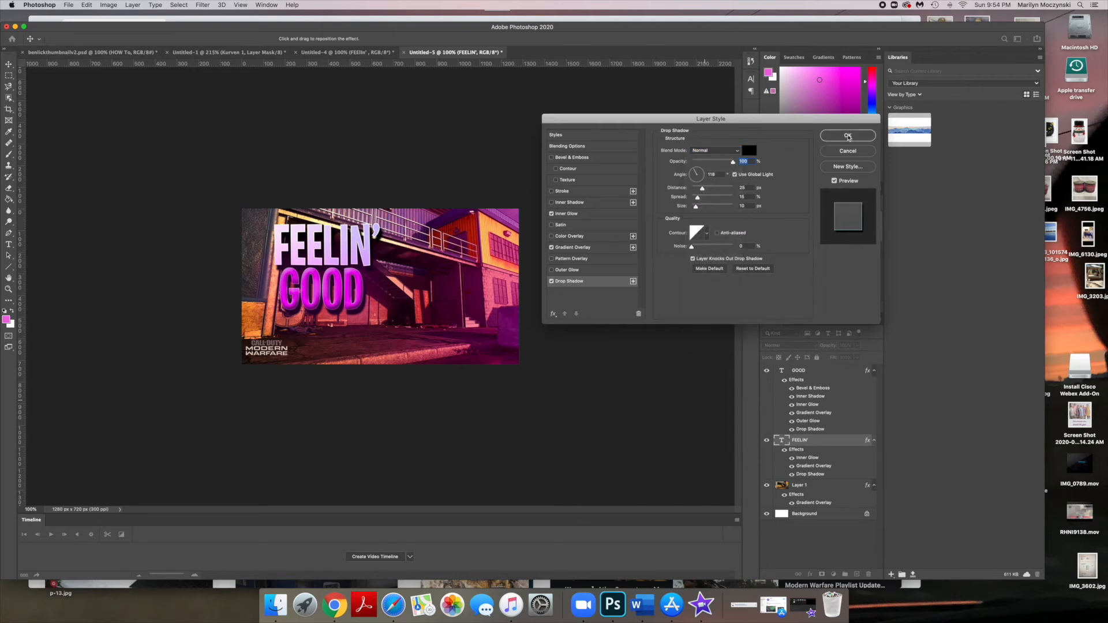
{"action": "left_click", "coordinate": [848, 136]}
- Nudge the FEELIN' text a few pixels left and up
{"action": "key", "text": "Left"}
{"action": "key", "text": "Left"}
{"action": "key", "text": "Left"}
{"action": "key", "text": "Left"}
{"action": "key", "text": "Left"}
{"action": "key", "text": "Left"}
{"action": "key", "text": "Up"}
{"action": "key", "text": "Up"}
{"action": "key", "text": "Up"}
{"action": "key", "text": "Up"}
{"action": "key", "text": "Up"}
{"action": "key", "text": "Up"}
{"action": "key", "text": "Left"}
{"action": "key", "text": "Left"}
{"action": "key", "text": "Left"}
{"action": "key", "text": "Left"}
{"action": "key", "text": "Left"}
{"action": "key", "text": "Left"}
{"action": "key", "text": "Up"}
{"action": "key", "text": "Up"}
{"action": "key", "text": "Up"}
{"action": "key", "text": "Up"}
{"action": "key", "text": "Left"}
{"action": "key", "text": "Up"}
{"action": "key", "text": "Up"}
{"action": "key", "text": "Left"}
{"action": "key", "text": "Up"}
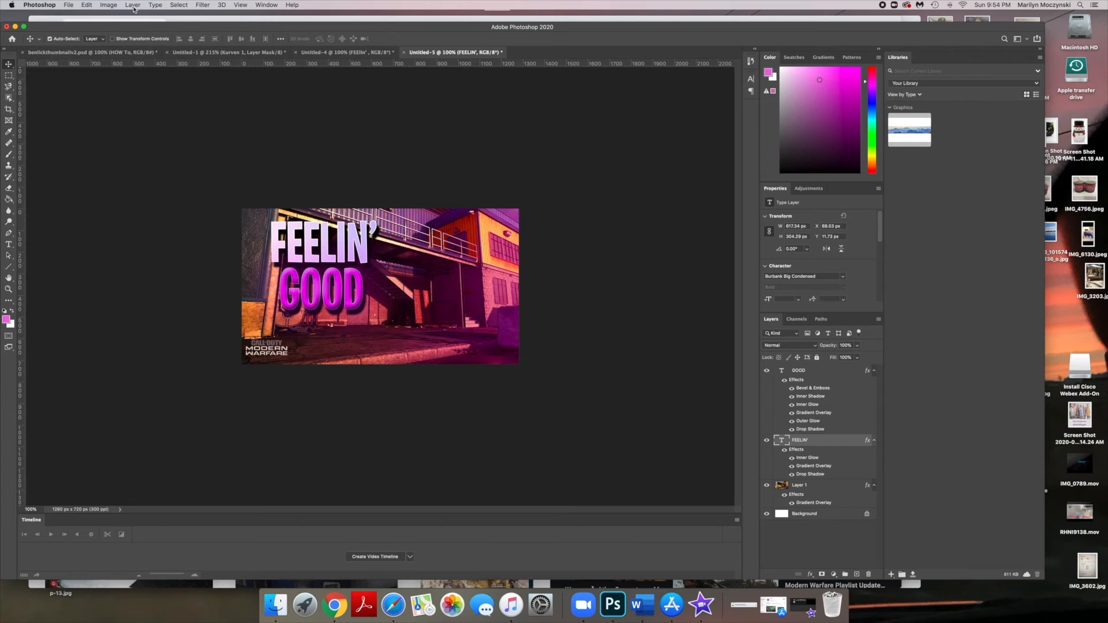
- Skew the FEELIN' text slightly, then rotate it a little with the Rotate transform
{"action": "left_click", "coordinate": [88, 5]}
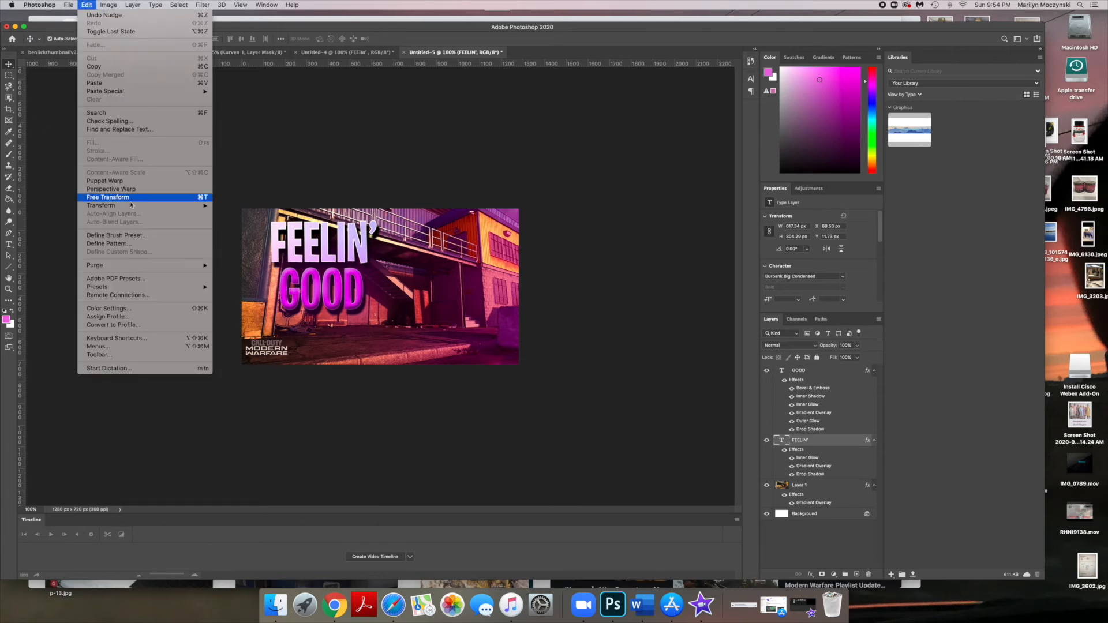
{"action": "mouse_move", "coordinate": [134, 208]}
{"action": "left_click", "coordinate": [282, 235]}
{"action": "left_click_drag", "start_coordinate": [323, 212], "coordinate": [329, 212]}
{"action": "left_click_drag", "start_coordinate": [323, 277], "coordinate": [323, 278]}
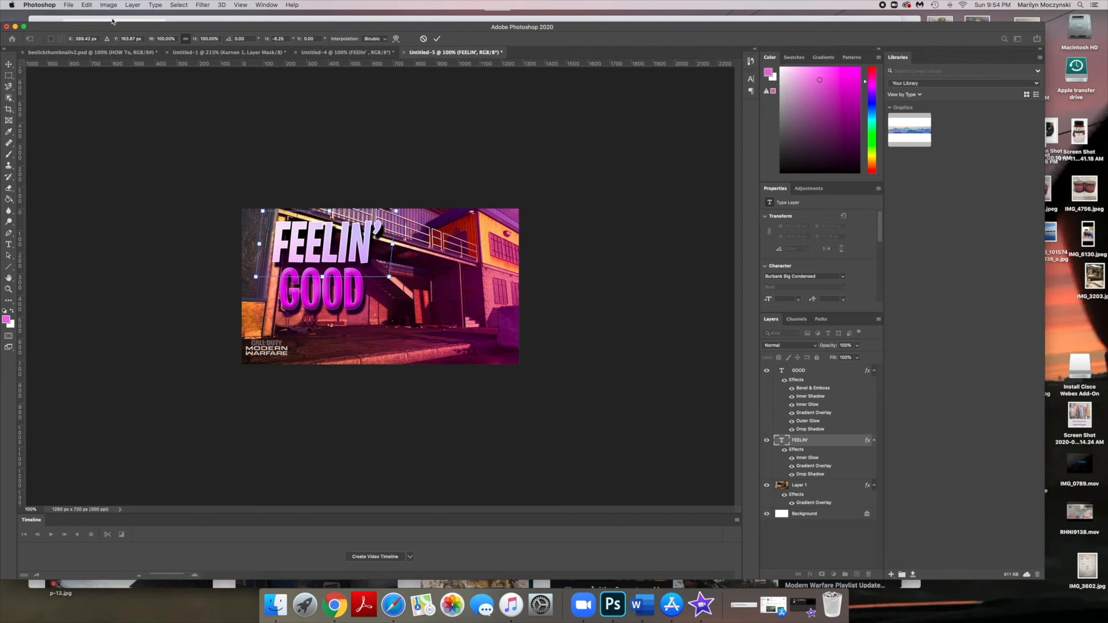
{"action": "left_click", "coordinate": [86, 5]}
{"action": "mouse_move", "coordinate": [133, 206]}
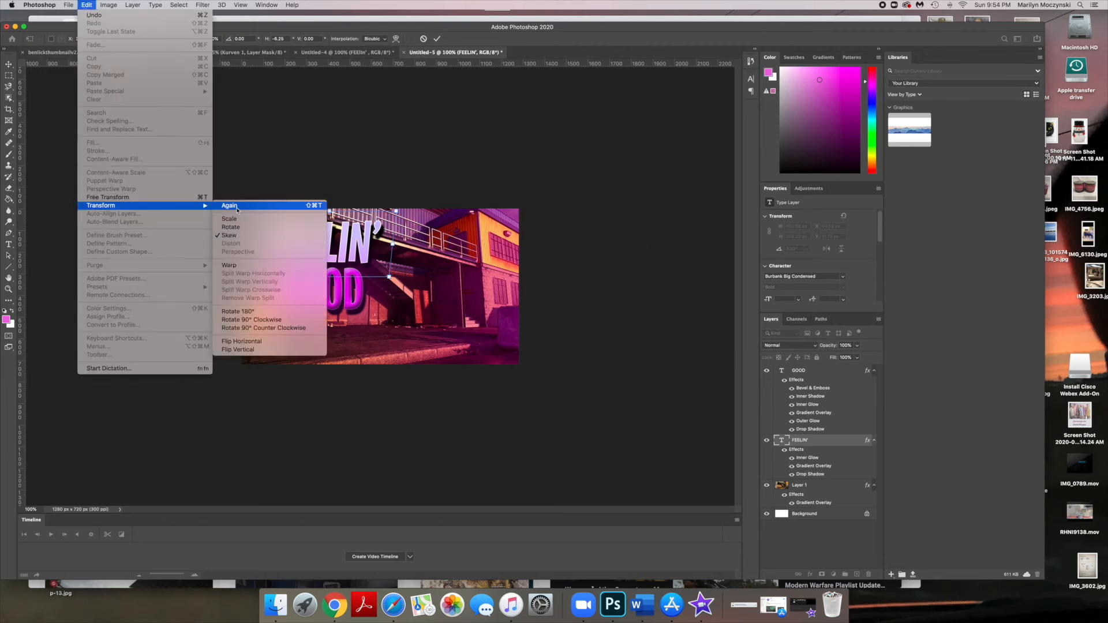
{"action": "left_click", "coordinate": [230, 226]}
{"action": "left_click_drag", "start_coordinate": [412, 198], "coordinate": [413, 200]}
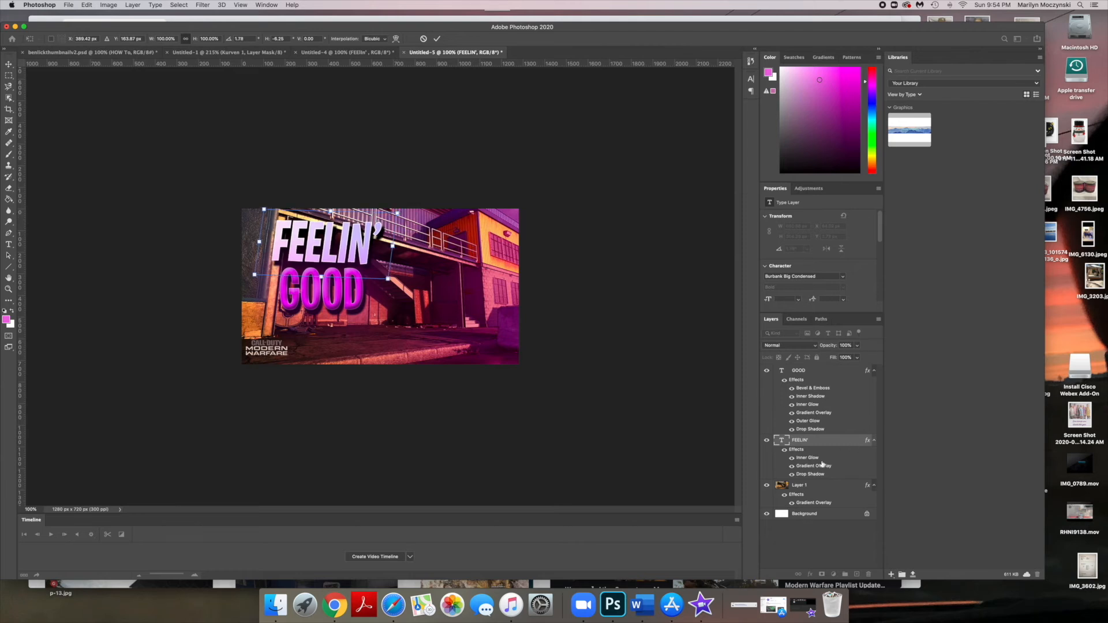
- Rotate the GOOD text slightly in two passes to match the FEELIN' tilt and commit the transform
{"action": "left_click", "coordinate": [808, 375]}
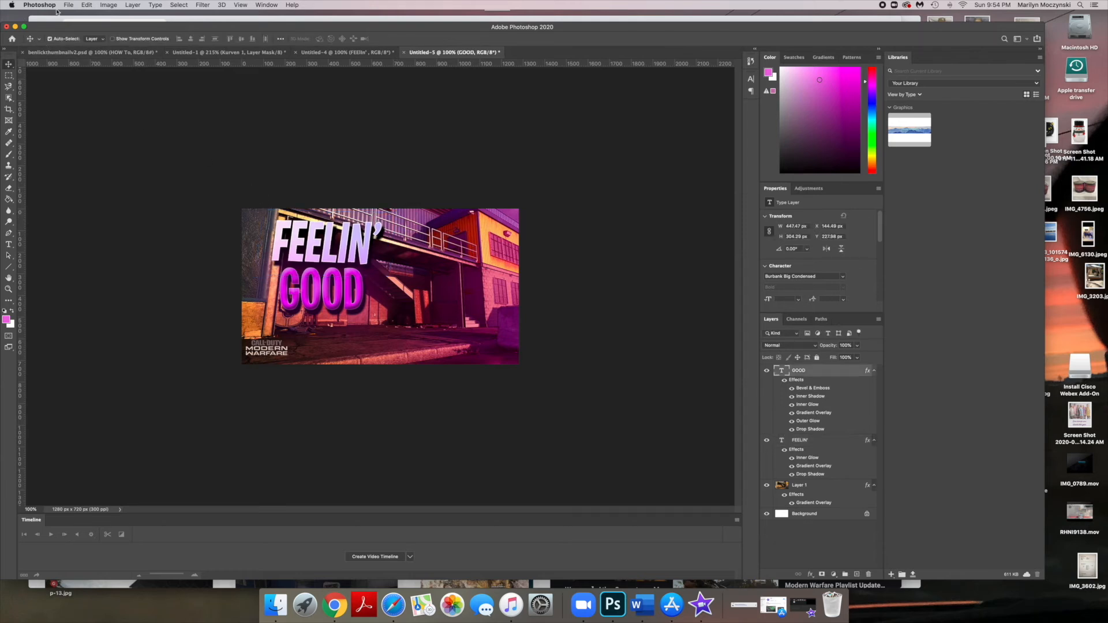
{"action": "left_click", "coordinate": [90, 7]}
{"action": "mouse_move", "coordinate": [180, 207]}
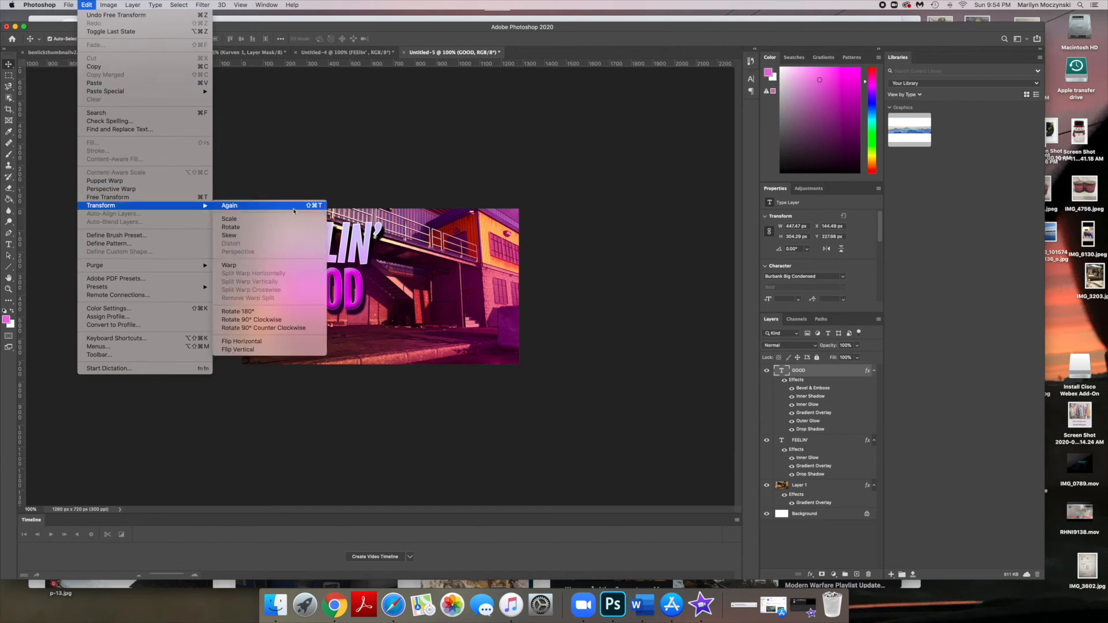
{"action": "left_click", "coordinate": [279, 228]}
{"action": "left_click_drag", "start_coordinate": [325, 263], "coordinate": [330, 259]}
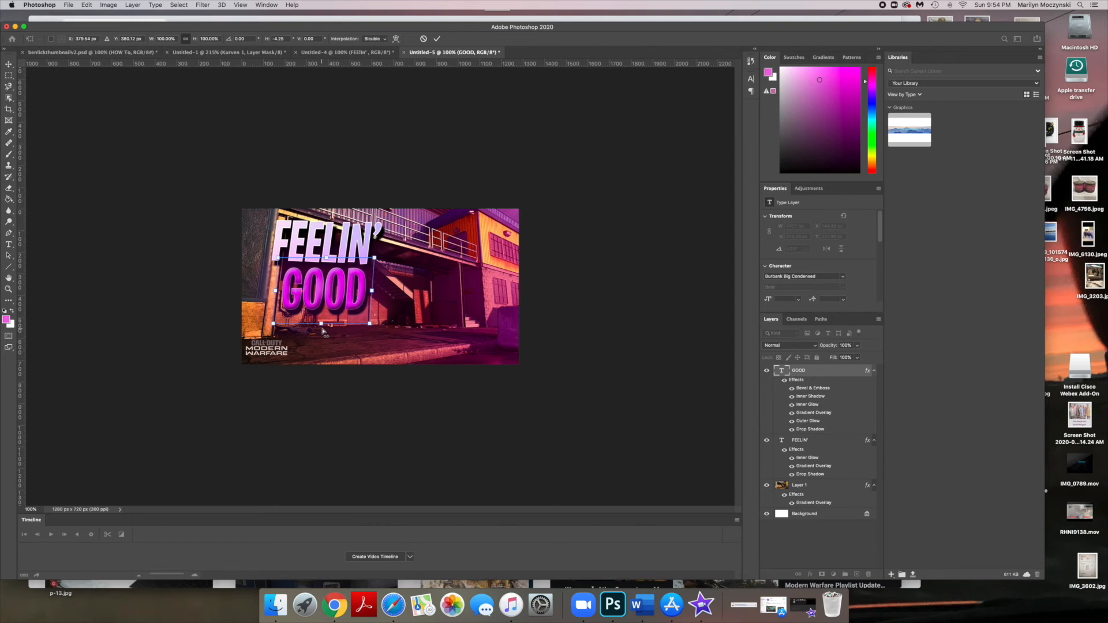
{"action": "left_click_drag", "start_coordinate": [322, 327], "coordinate": [320, 328]}
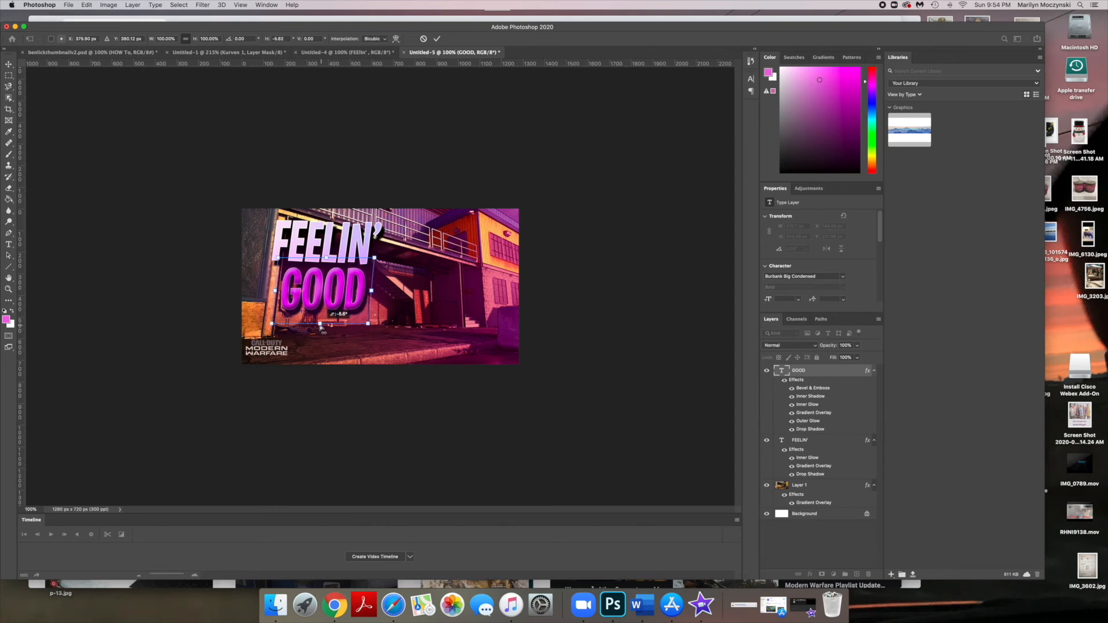
{"action": "left_click", "coordinate": [87, 5]}
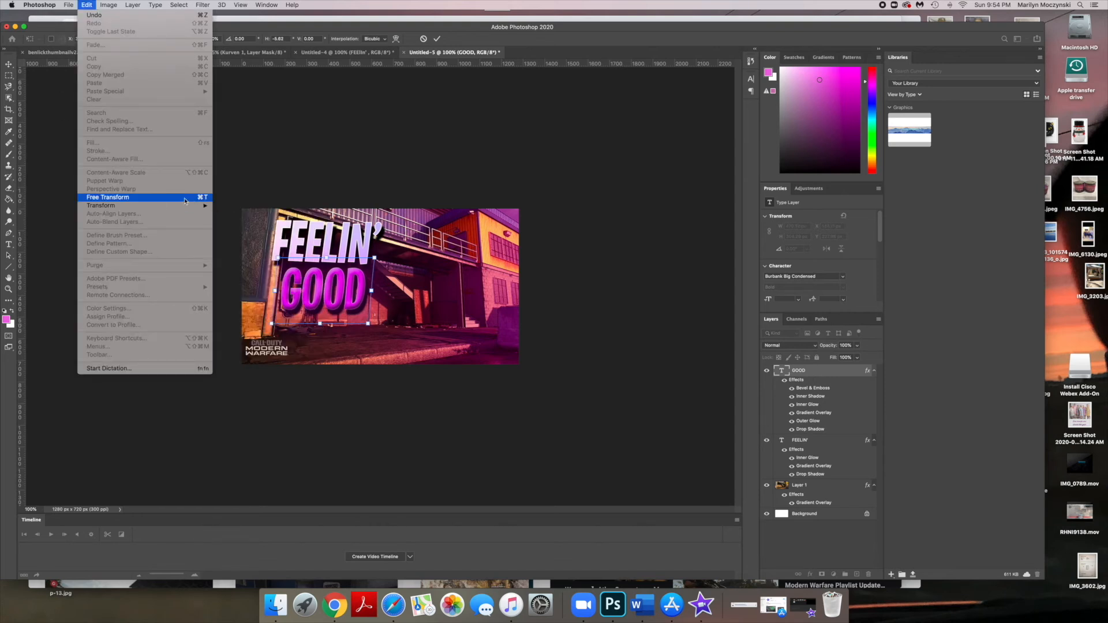
{"action": "mouse_move", "coordinate": [200, 209]}
{"action": "left_click", "coordinate": [231, 227]}
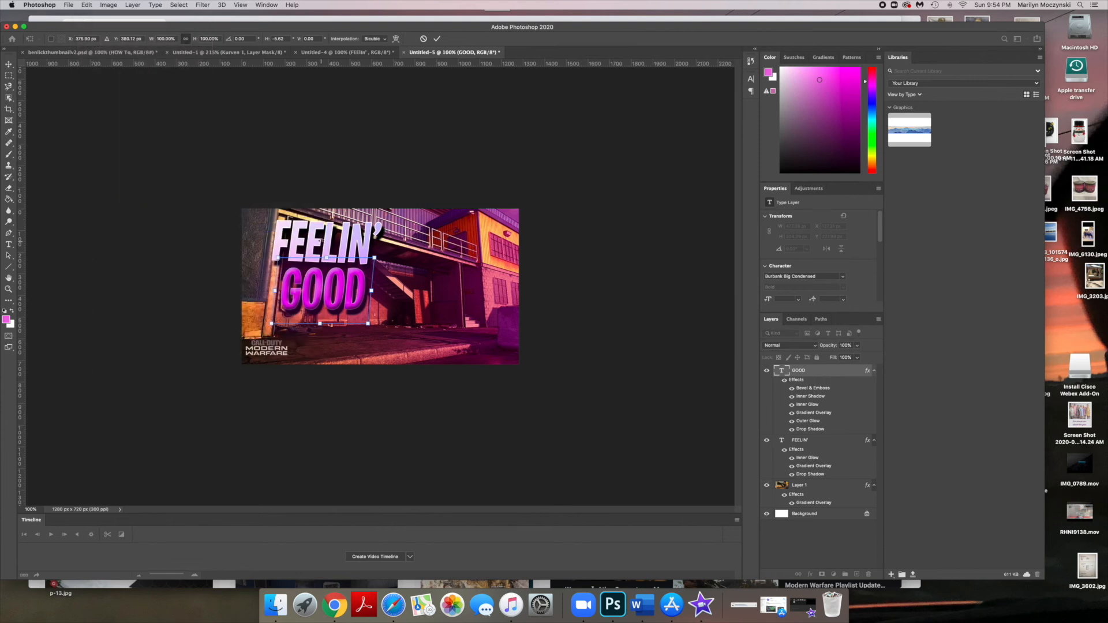
{"action": "left_click_drag", "start_coordinate": [375, 257], "coordinate": [378, 261]}
{"action": "left_click", "coordinate": [12, 63]}
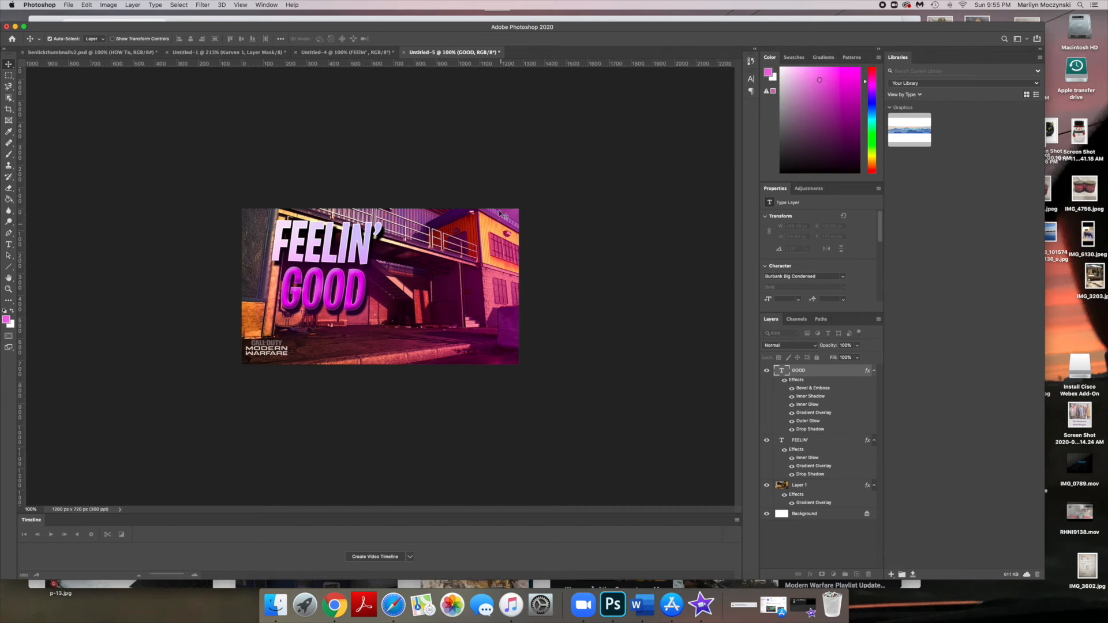
- Compare with the other FEELIN' thumbnail document and return to this one
{"action": "left_click", "coordinate": [352, 52]}
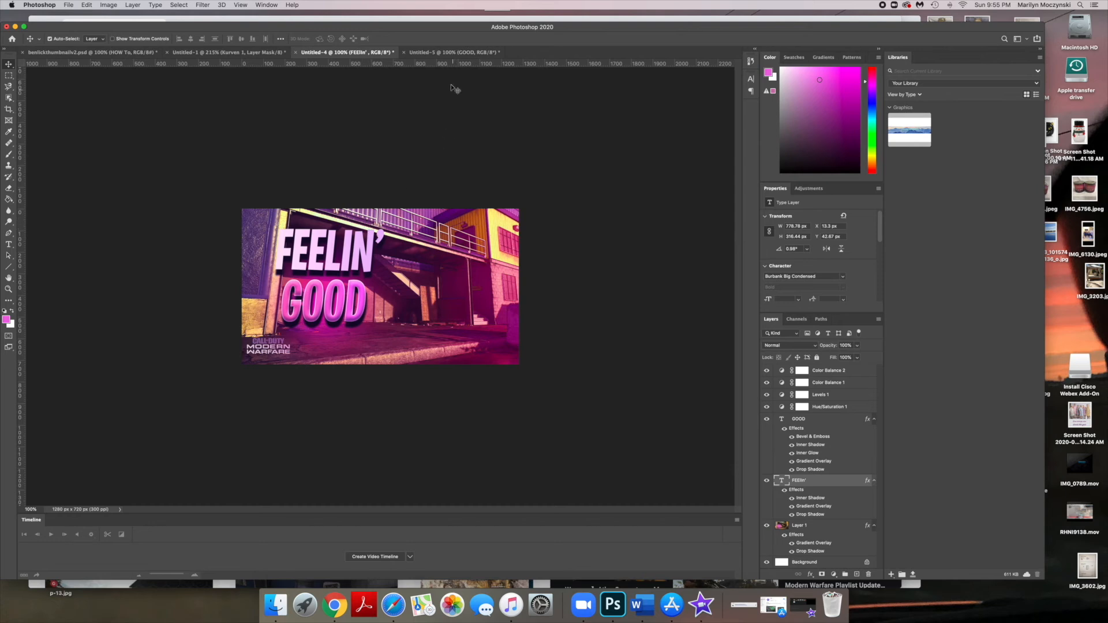
{"action": "left_click", "coordinate": [422, 52]}
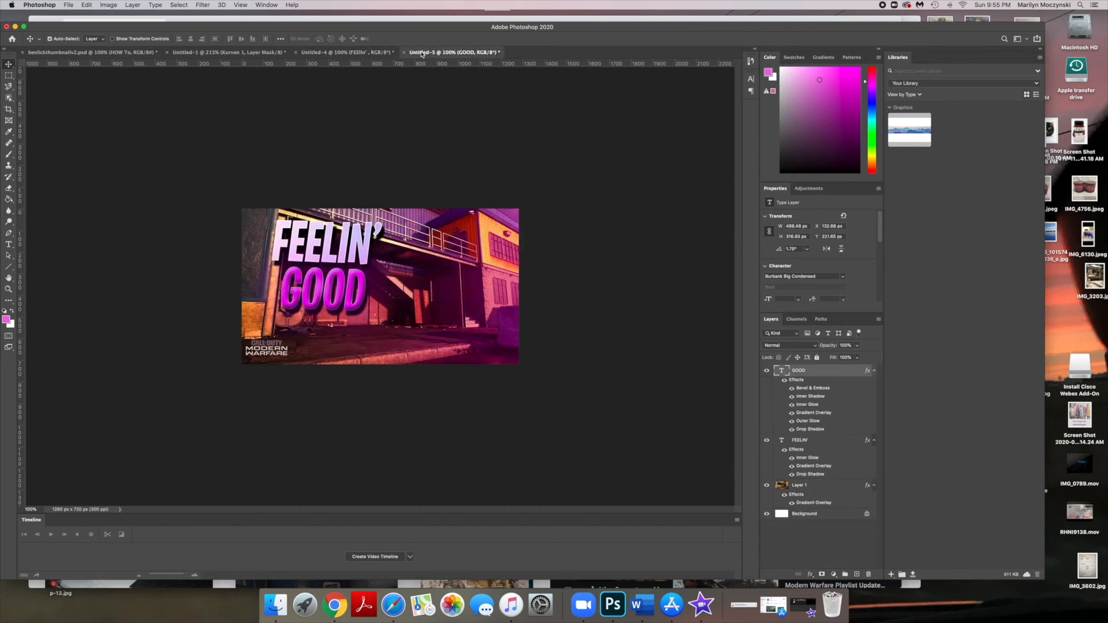
- Switch to the Brush tool at 600 px and paint a soft pink dab on Layer 1 behind the GOOD text
{"action": "left_click", "coordinate": [10, 156]}
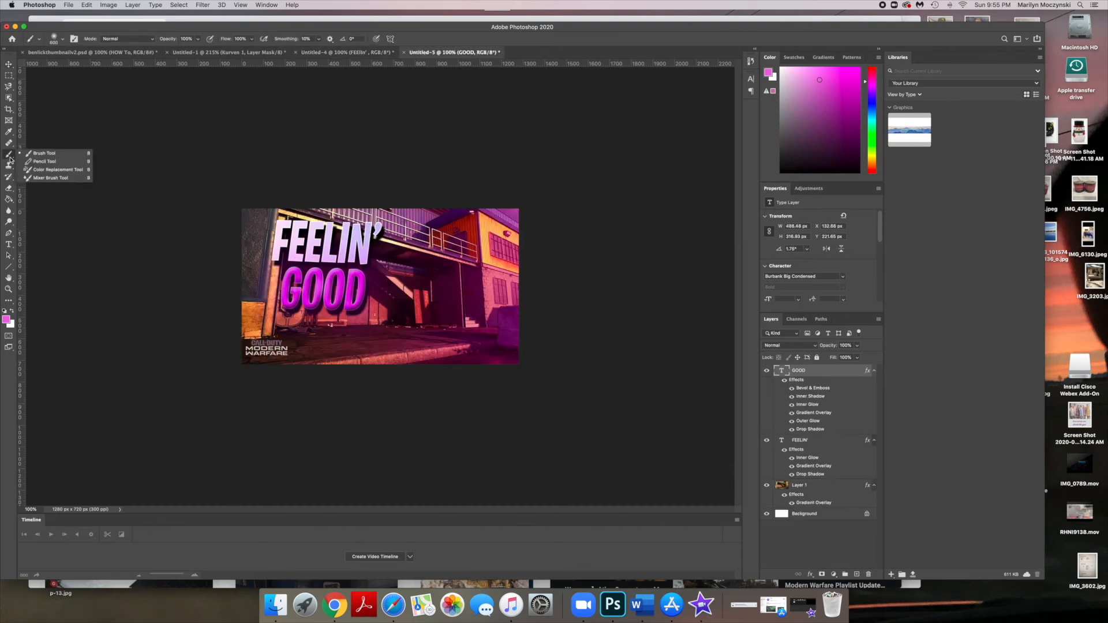
{"action": "left_click", "coordinate": [43, 154]}
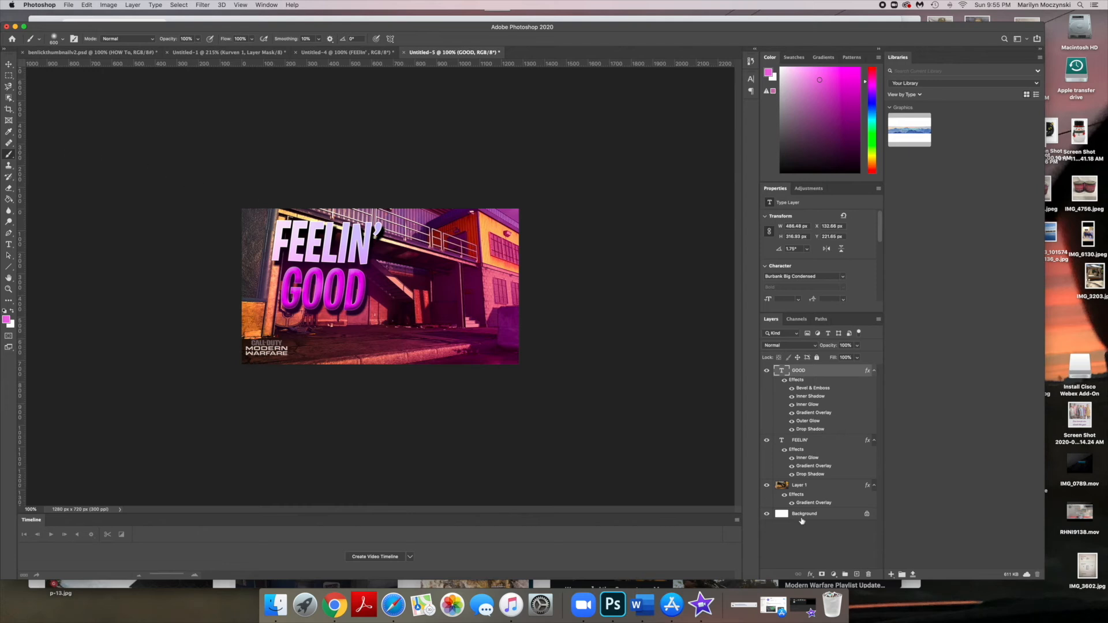
{"action": "left_click", "coordinate": [829, 488]}
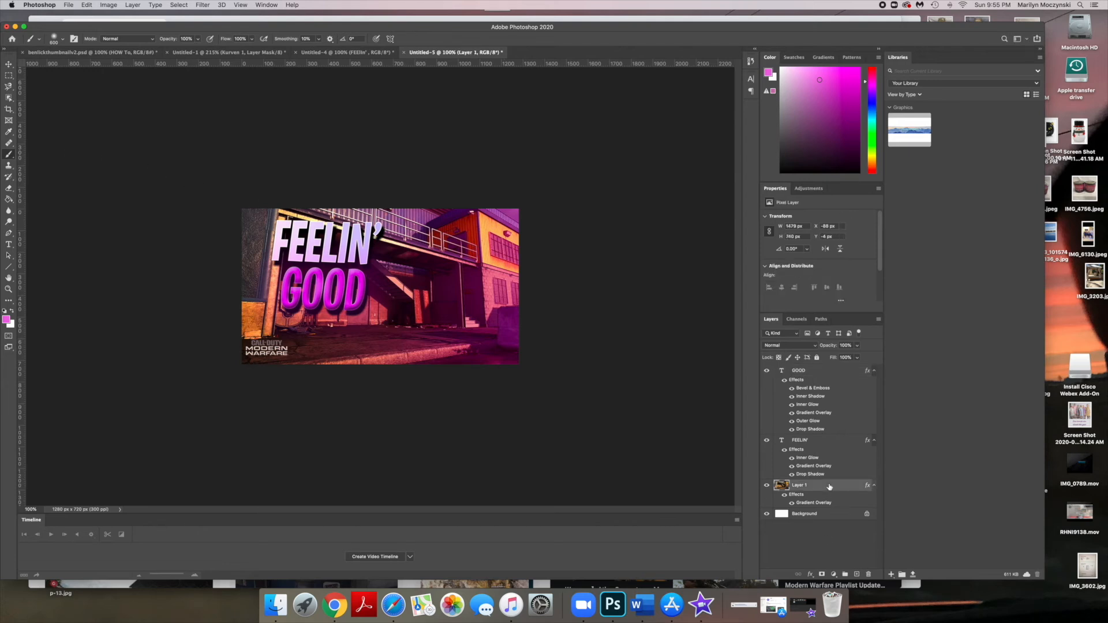
{"action": "left_click", "coordinate": [64, 40]}
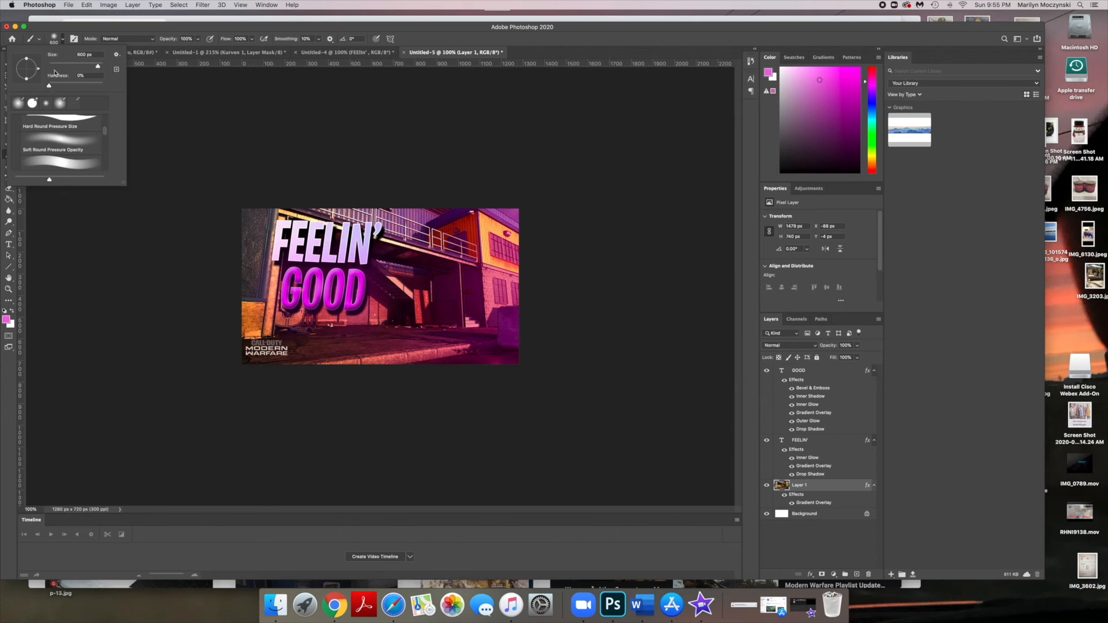
{"action": "left_click", "coordinate": [64, 41]}
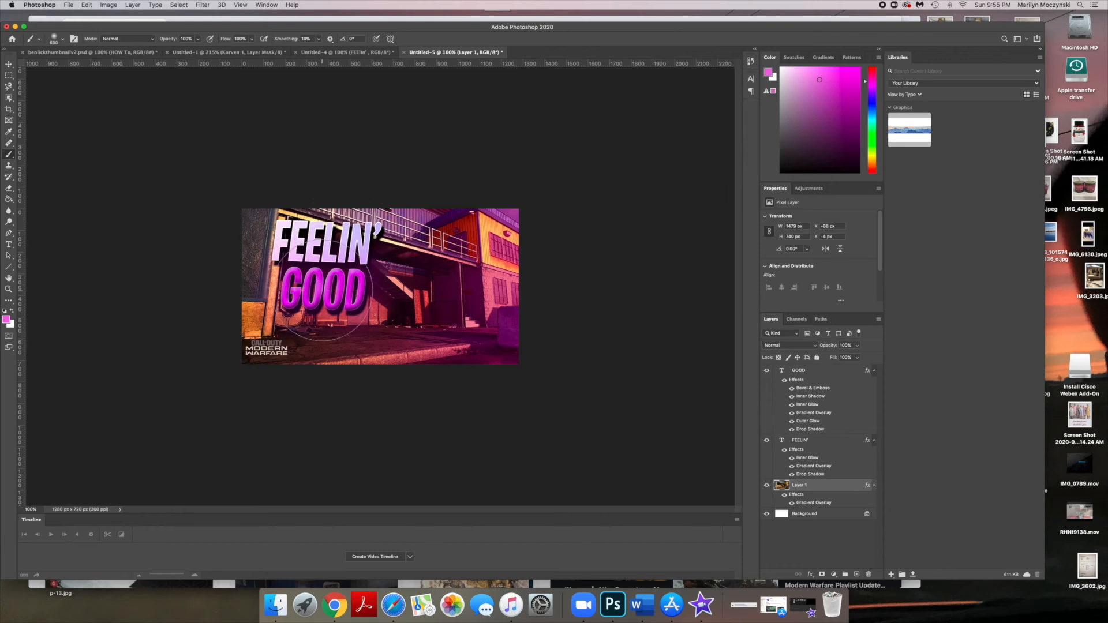
{"action": "left_click_drag", "start_coordinate": [323, 290], "coordinate": [325, 290]}
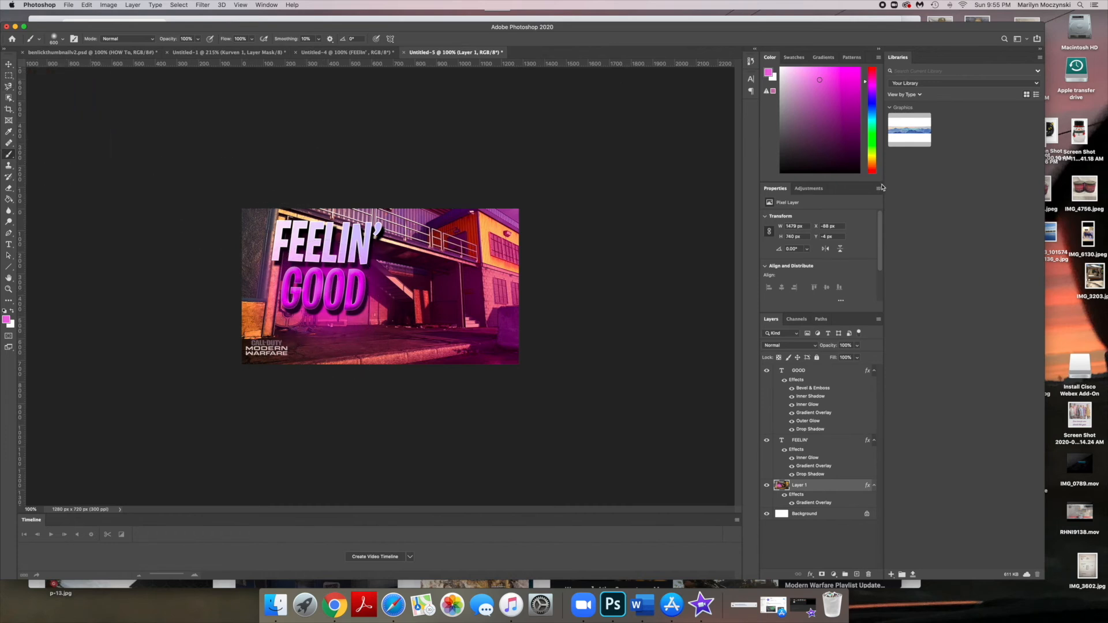
- Add a Hue/Saturation adjustment layer with Hue +24, slightly reduced saturation and Lightness +3
{"action": "left_click", "coordinate": [816, 191]}
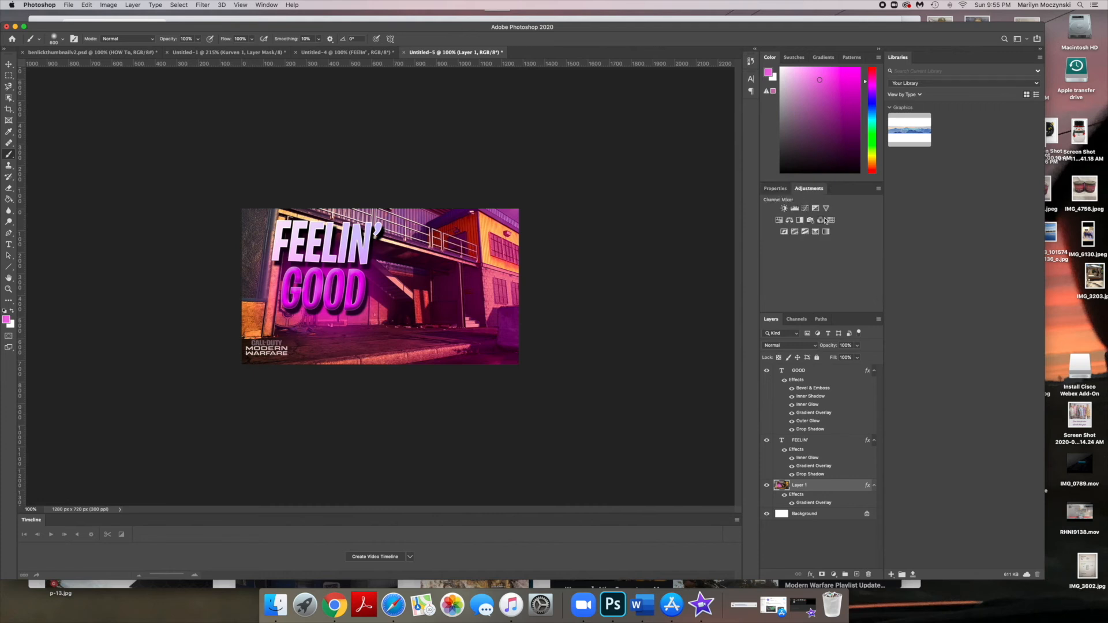
{"action": "left_click", "coordinate": [779, 221]}
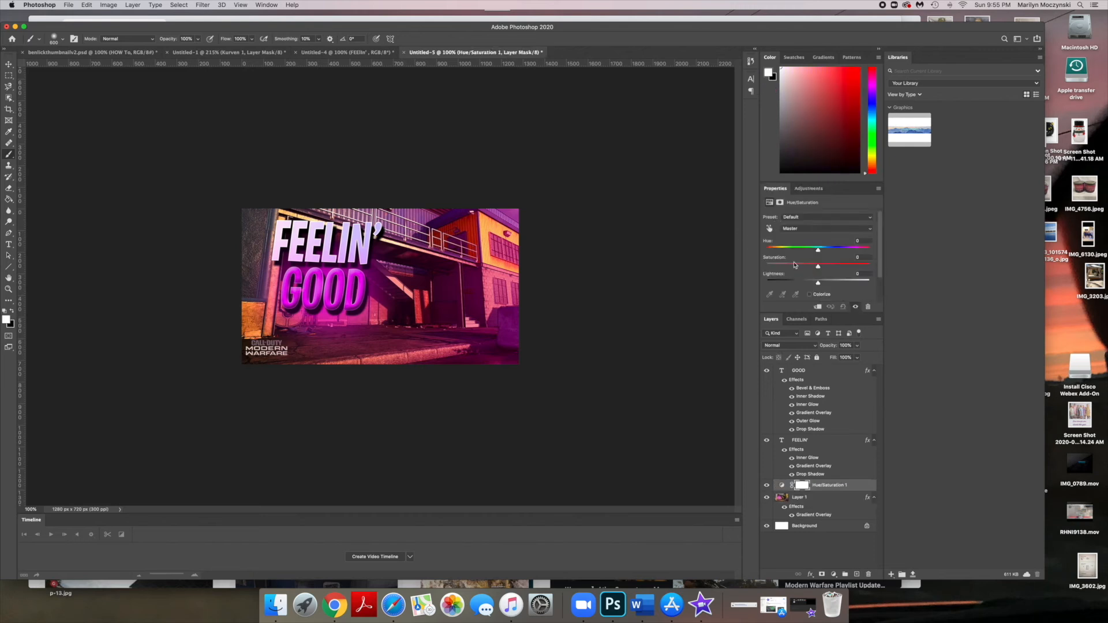
{"action": "mouse_move", "coordinate": [811, 252]}
{"action": "left_mouse_down"}
{"action": "mouse_move", "coordinate": [801, 251]}
{"action": "mouse_move", "coordinate": [831, 251]}
{"action": "left_mouse_up"}
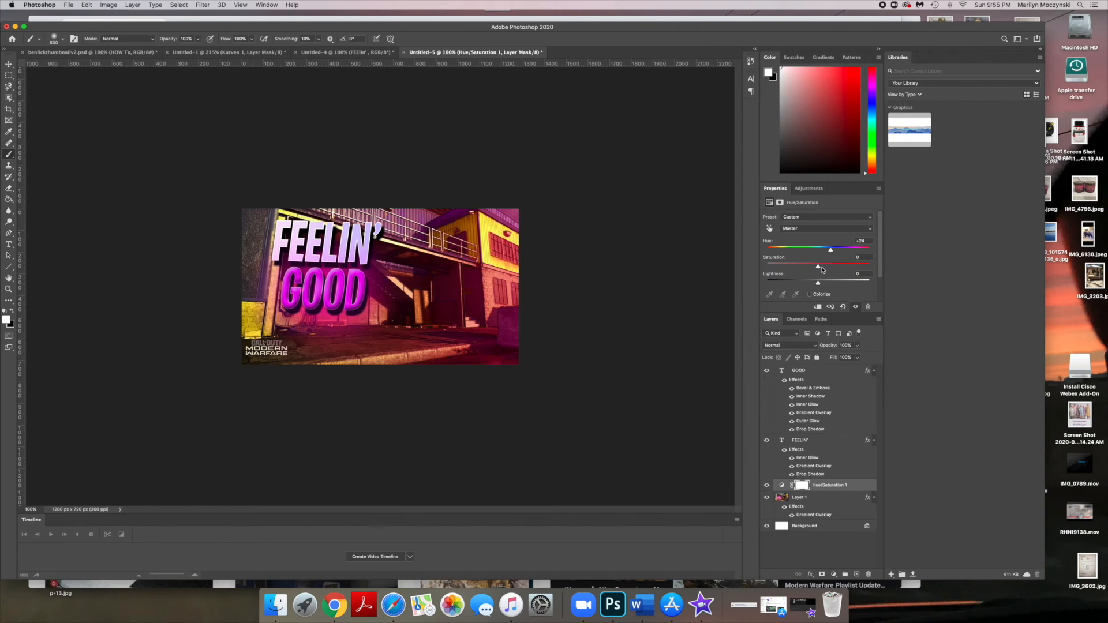
{"action": "left_click_drag", "start_coordinate": [818, 267], "coordinate": [812, 268]}
{"action": "left_click_drag", "start_coordinate": [824, 285], "coordinate": [821, 284]}
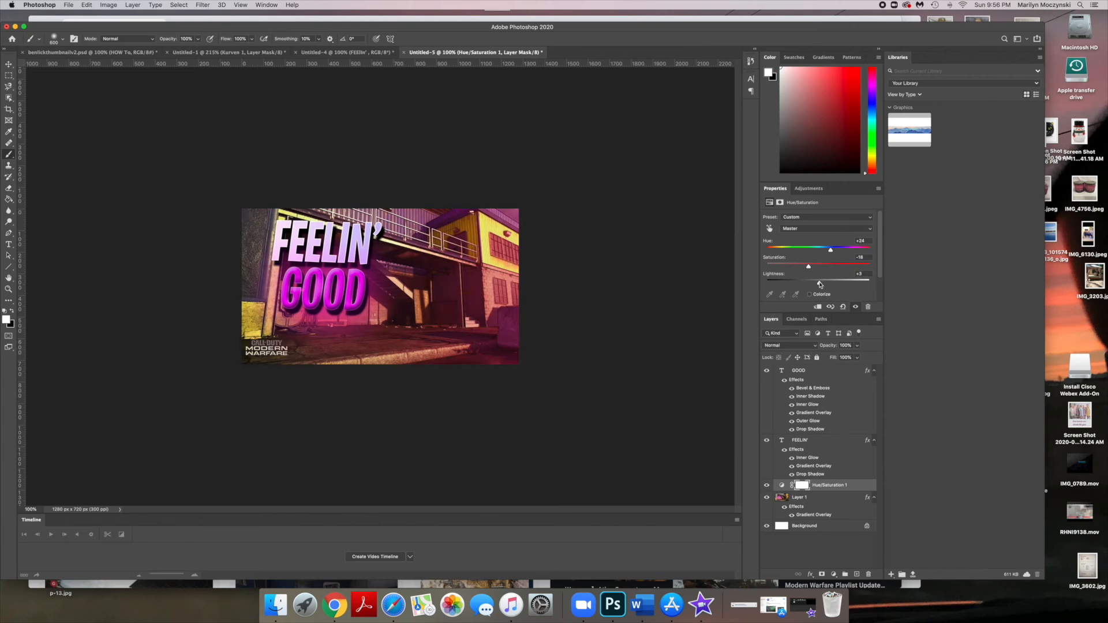
- Add a Levels adjustment layer and nudge the midtone slider slightly
{"action": "left_click", "coordinate": [809, 188]}
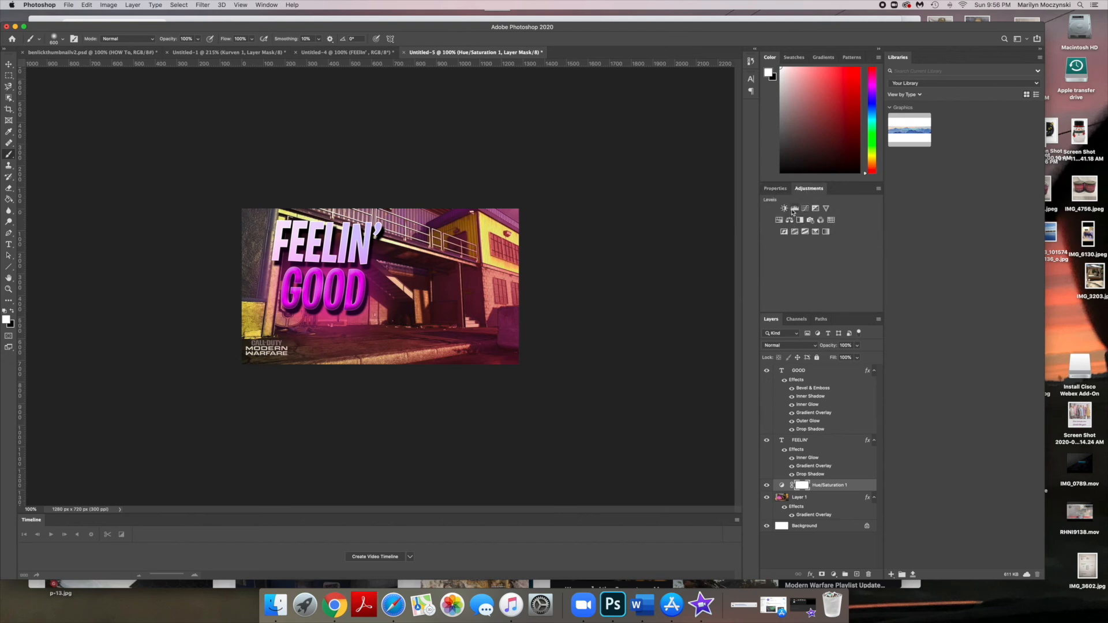
{"action": "left_click", "coordinate": [794, 209]}
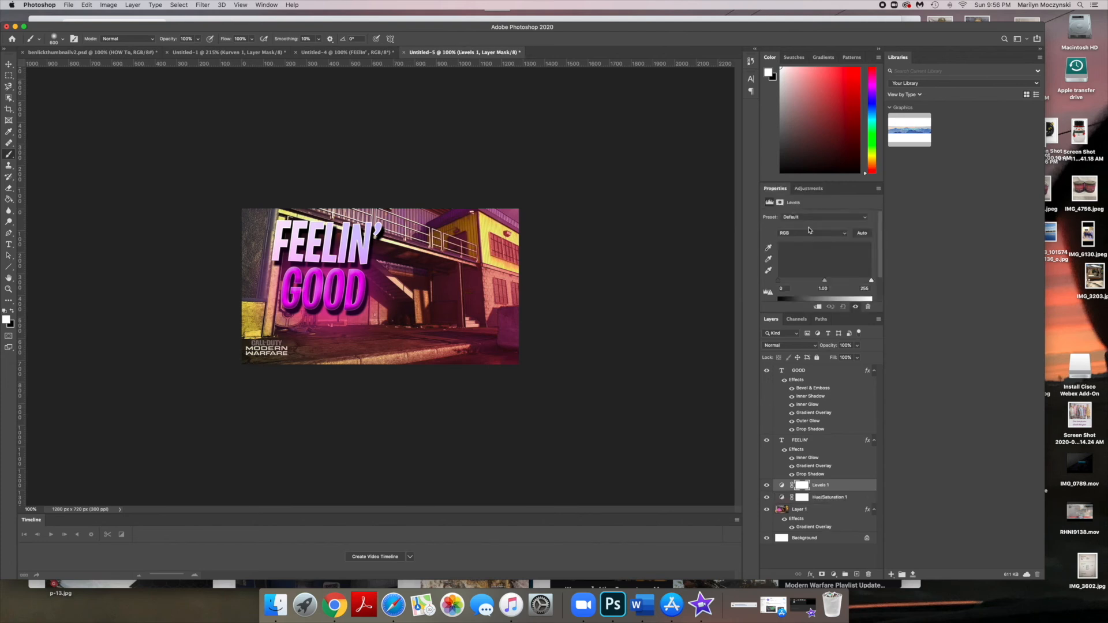
{"action": "left_click_drag", "start_coordinate": [821, 283], "coordinate": [817, 284]}
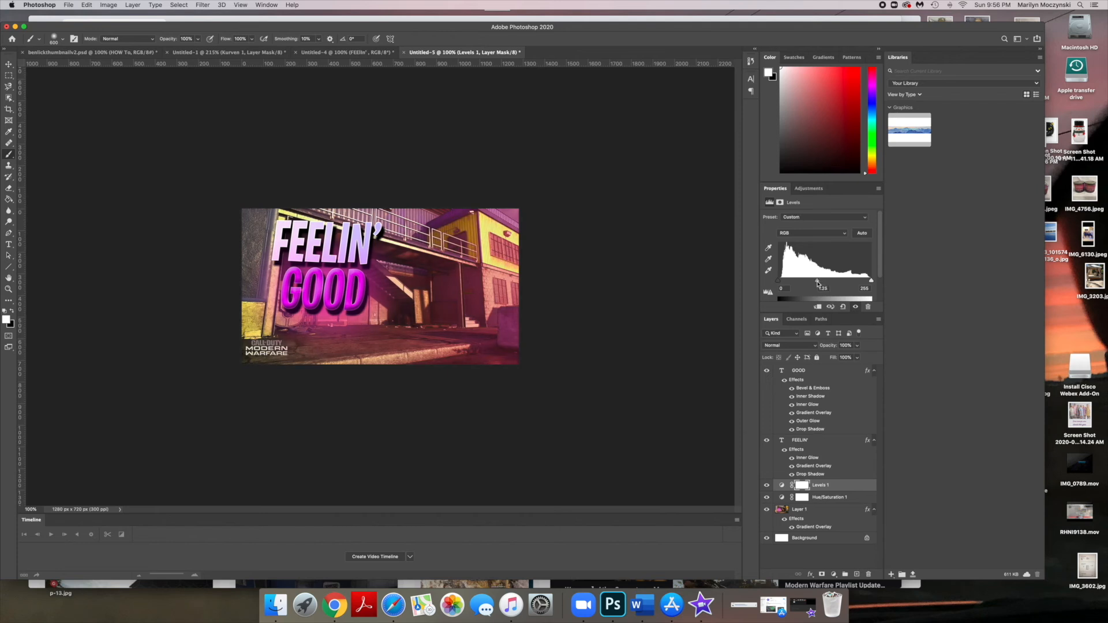
{"action": "left_click_drag", "start_coordinate": [817, 284], "coordinate": [819, 284]}
- Add a Color Balance adjustment for the midtones, shifting toward cyan, magenta and blue
{"action": "left_click", "coordinate": [808, 188]}
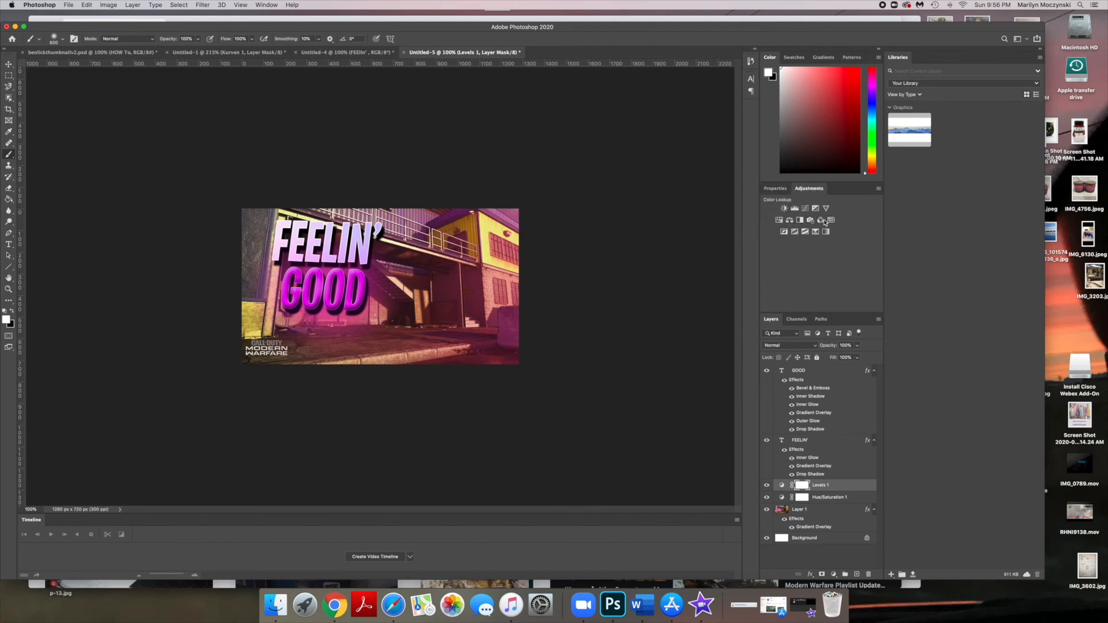
{"action": "left_click", "coordinate": [791, 223]}
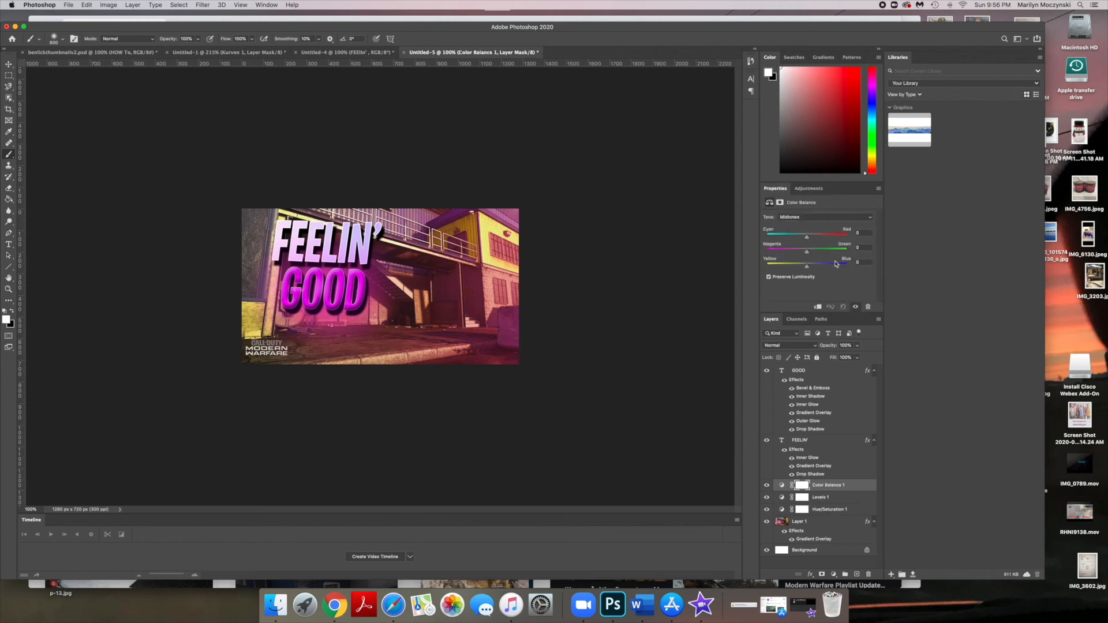
{"action": "left_click", "coordinate": [804, 218]}
{"action": "left_click", "coordinate": [803, 217]}
{"action": "left_click", "coordinate": [826, 236]}
{"action": "left_click_drag", "start_coordinate": [826, 237], "coordinate": [804, 239]}
{"action": "left_click_drag", "start_coordinate": [794, 251], "coordinate": [791, 252]}
{"action": "left_click_drag", "start_coordinate": [795, 254], "coordinate": [813, 269]}
- Add a Channel Mixer adjustment layer and slightly adjust the red output's green and blue sliders
{"action": "left_click", "coordinate": [809, 188]}
{"action": "left_click", "coordinate": [821, 223]}
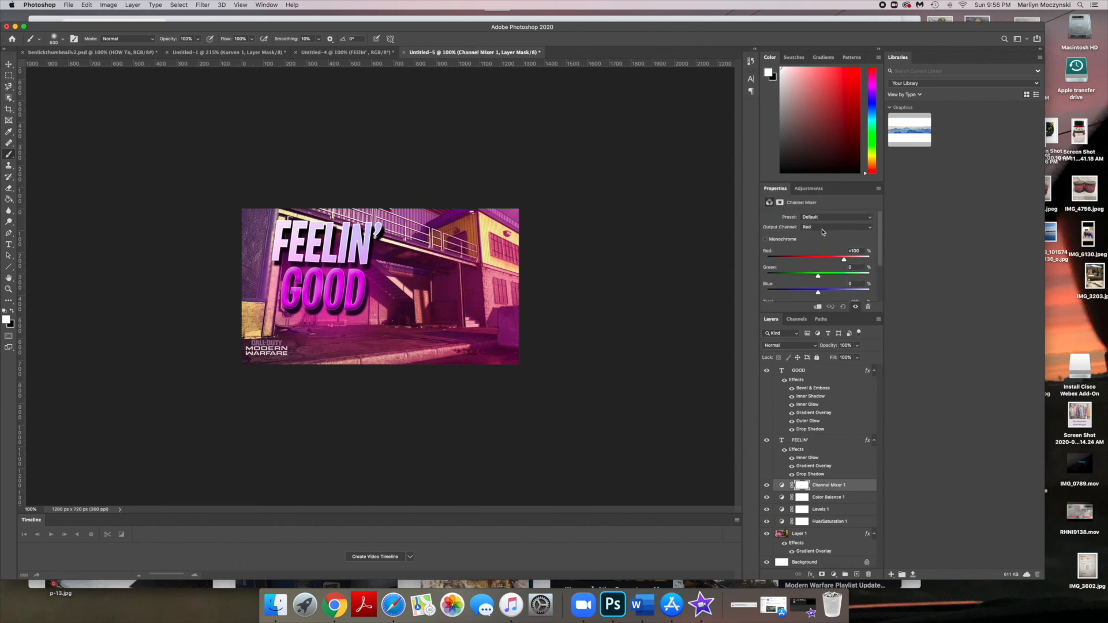
{"action": "left_click", "coordinate": [827, 218]}
{"action": "left_click", "coordinate": [826, 218]}
{"action": "left_click", "coordinate": [826, 227]}
{"action": "left_click", "coordinate": [826, 228]}
{"action": "left_click", "coordinate": [824, 277]}
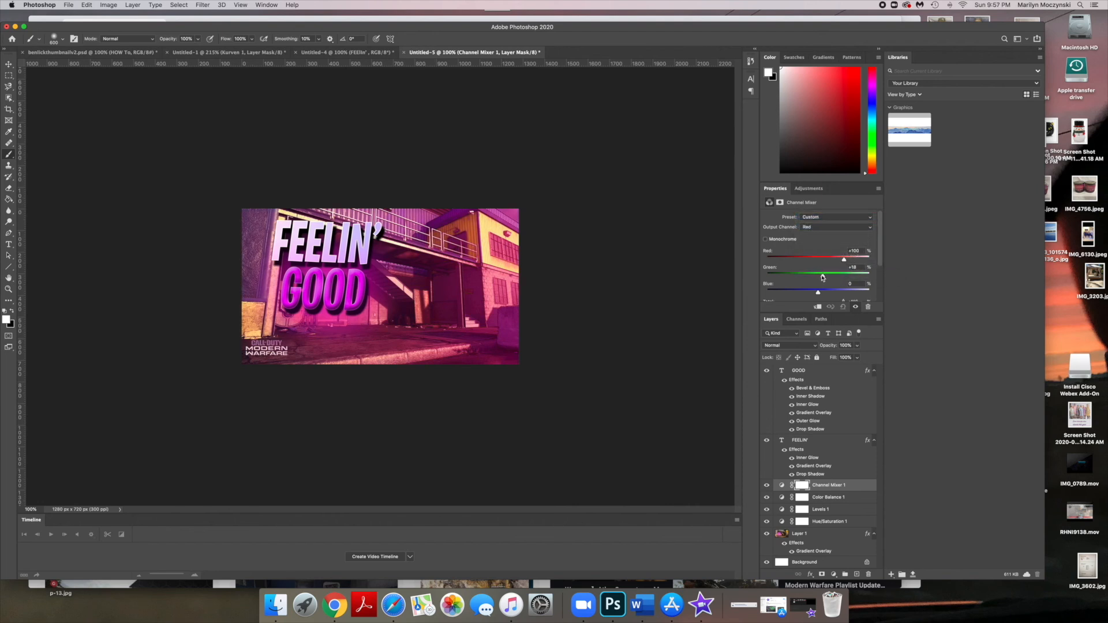
{"action": "left_click_drag", "start_coordinate": [821, 293], "coordinate": [817, 294]}
- Compare the grading with the other FEELIN' thumbnail document, return, and switch to the Move tool
{"action": "left_click", "coordinate": [802, 189]}
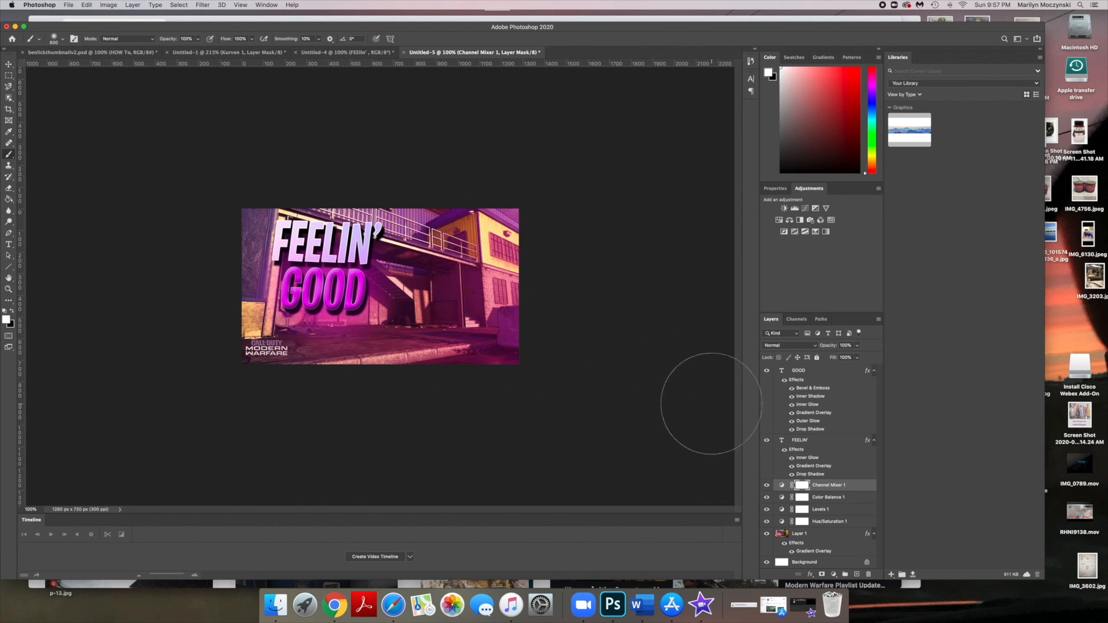
{"action": "left_click", "coordinate": [341, 53]}
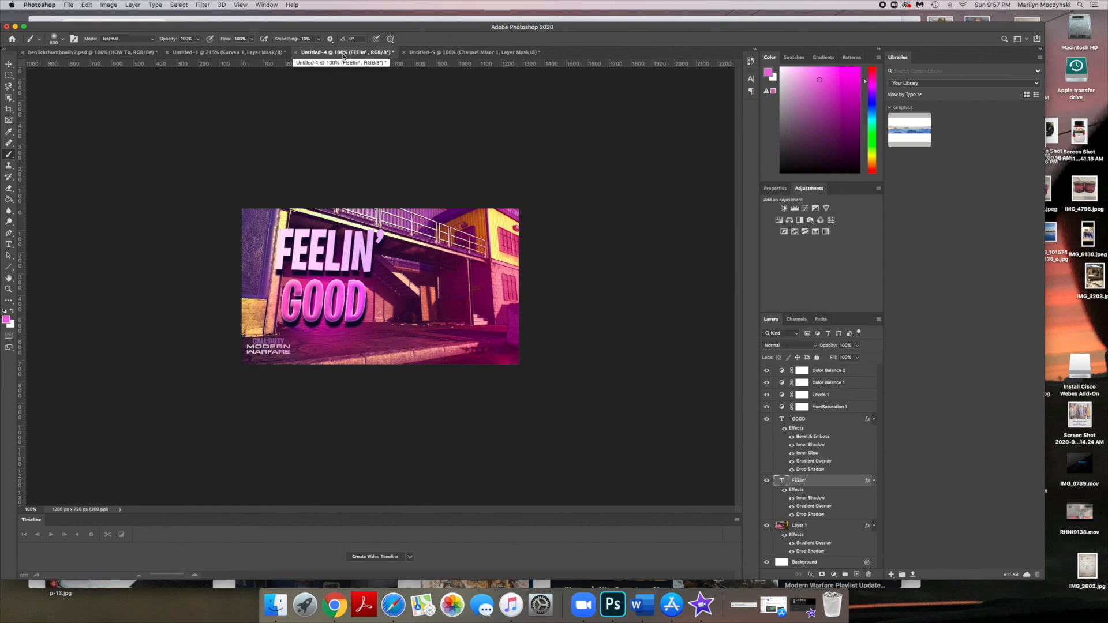
{"action": "left_click", "coordinate": [467, 54]}
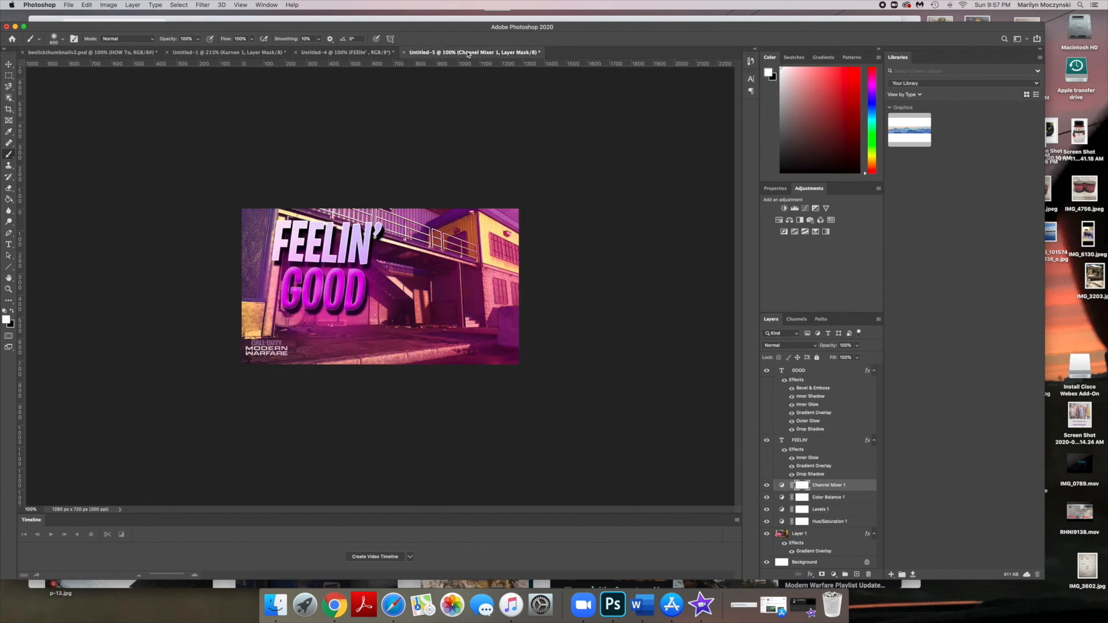
{"action": "left_click", "coordinate": [8, 64]}
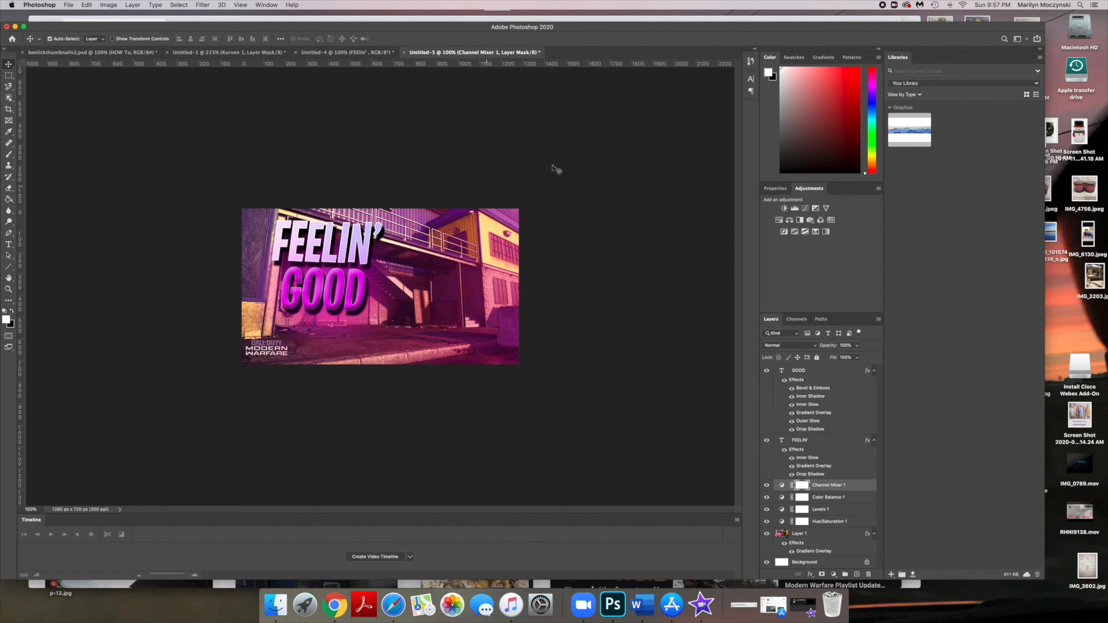